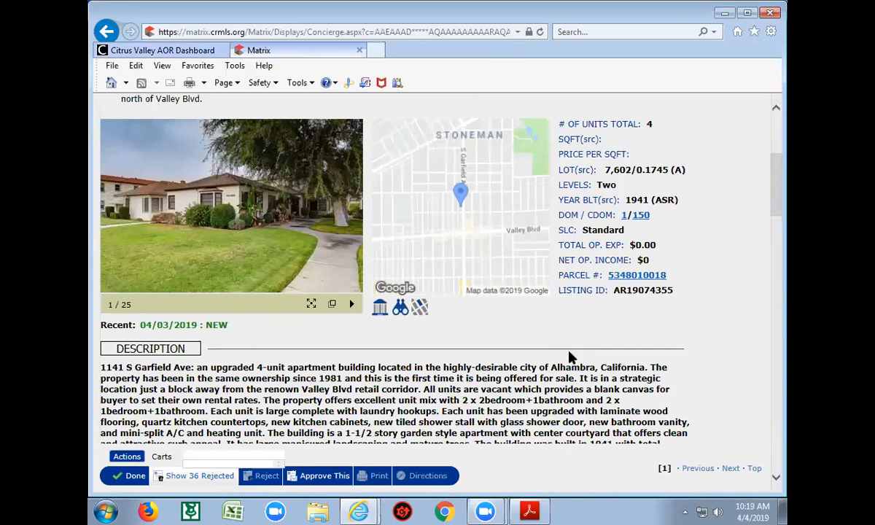
Review the lone pending concierge listing, mark it and reject it so the client never receives it
{"action": "scroll", "coordinate": [569, 357], "scroll_direction": "down", "scroll_amount": 5}
{"action": "scroll", "coordinate": [571, 358], "scroll_direction": "down", "scroll_amount": 15}
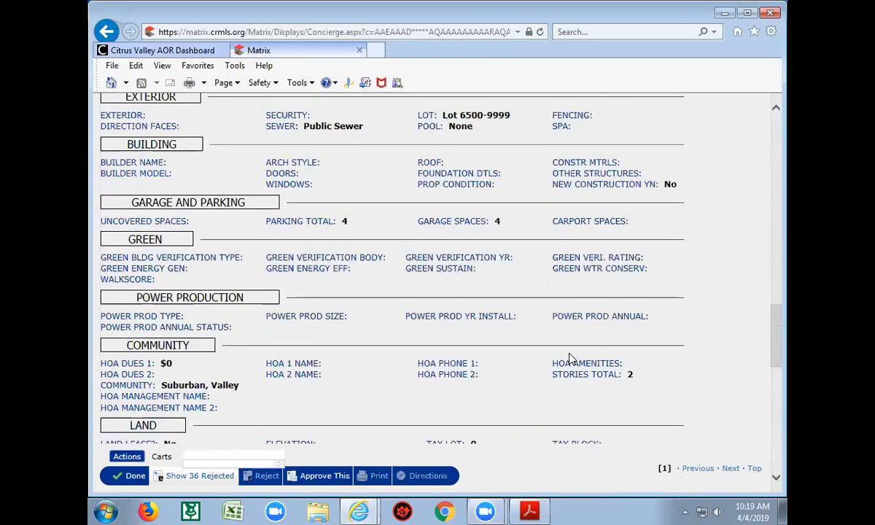
{"action": "scroll", "coordinate": [573, 358], "scroll_direction": "down", "scroll_amount": 3}
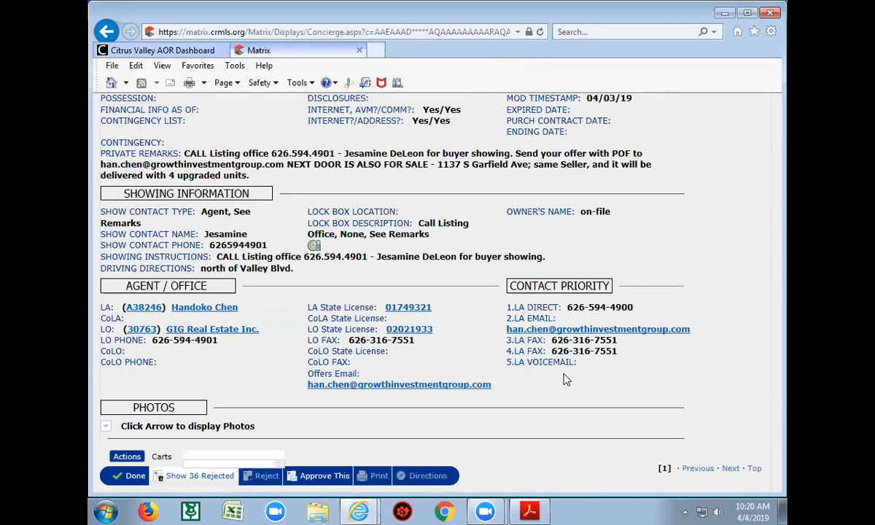
{"action": "scroll", "coordinate": [567, 379], "scroll_direction": "up", "scroll_amount": 10}
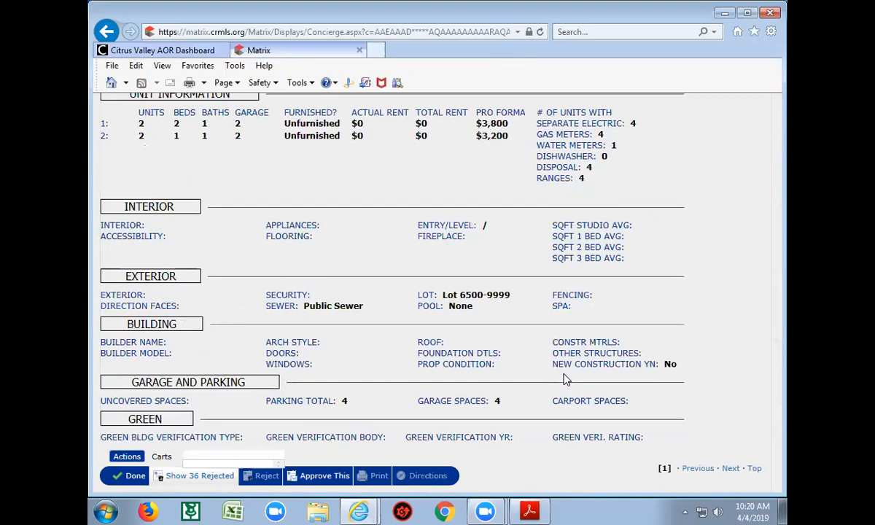
{"action": "scroll", "coordinate": [567, 380], "scroll_direction": "up", "scroll_amount": 10}
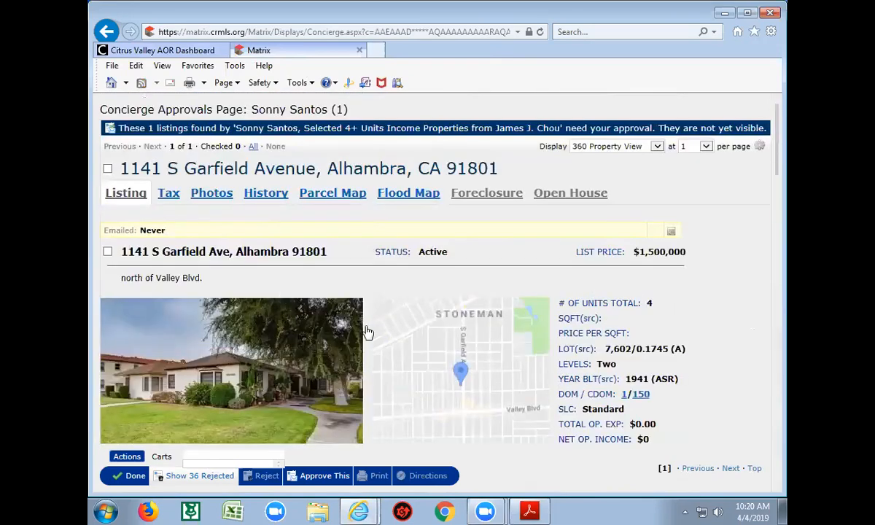
{"action": "left_click", "coordinate": [107, 251]}
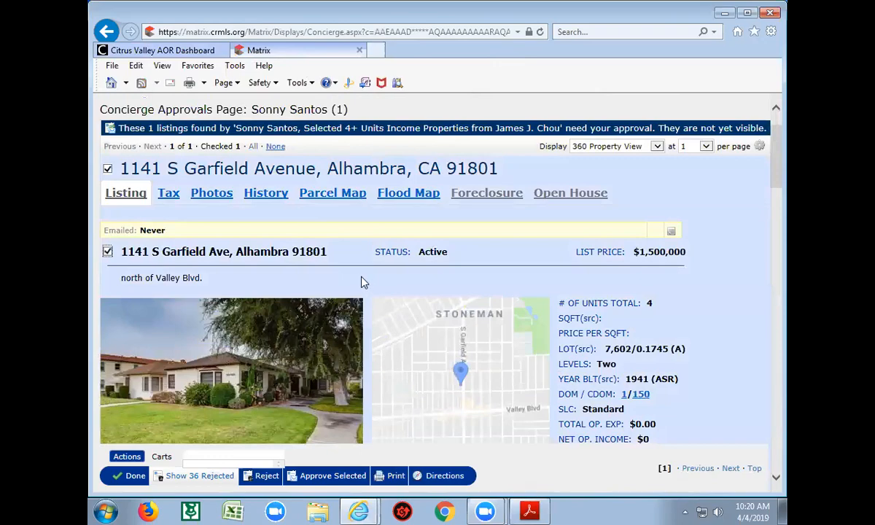
{"action": "scroll", "coordinate": [361, 282], "scroll_direction": "down", "scroll_amount": 3}
{"action": "scroll", "coordinate": [361, 281], "scroll_direction": "down", "scroll_amount": 15}
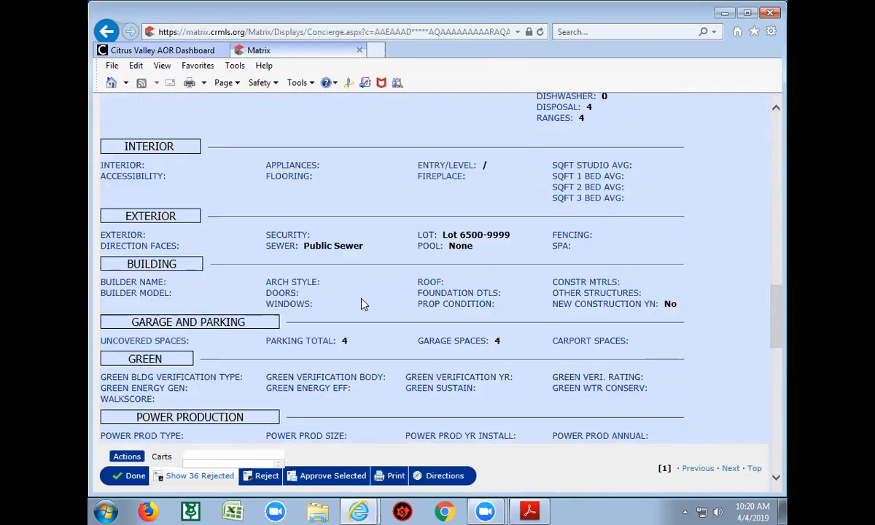
{"action": "left_click", "coordinate": [264, 476]}
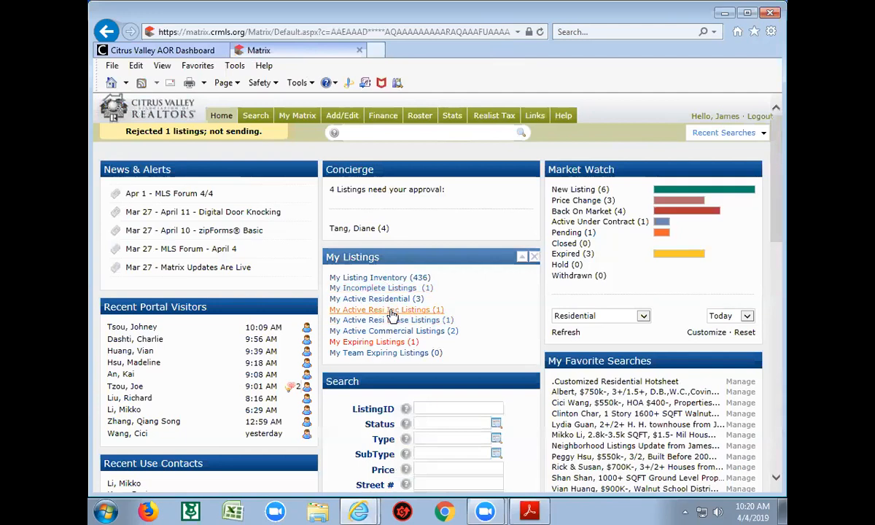
Open the client's four pending concierge listings, select all of them and view the first listing's details
{"action": "left_click", "coordinate": [371, 233]}
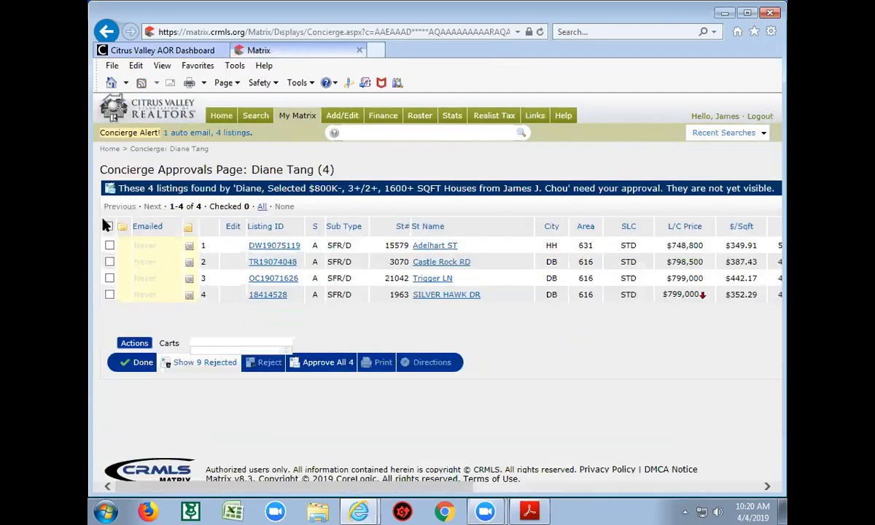
{"action": "left_click", "coordinate": [108, 228]}
{"action": "left_click", "coordinate": [262, 246]}
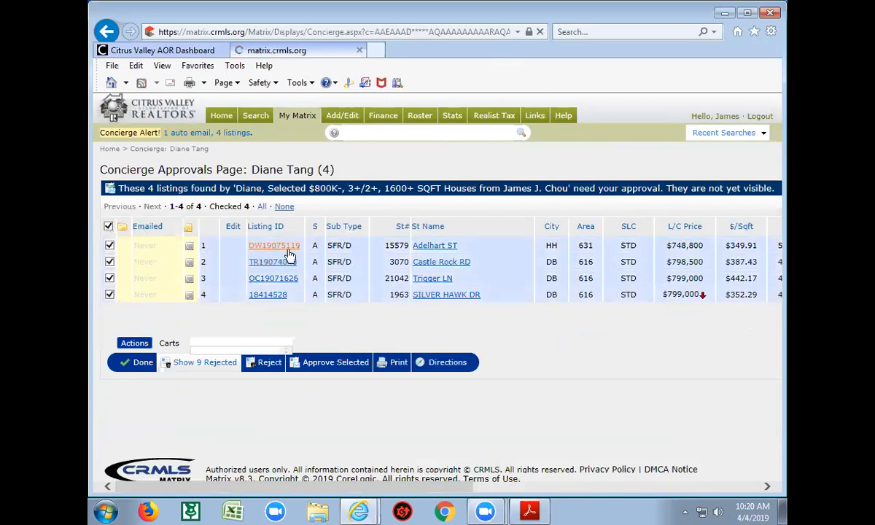
{"action": "scroll", "coordinate": [297, 295], "scroll_direction": "down", "scroll_amount": 5}
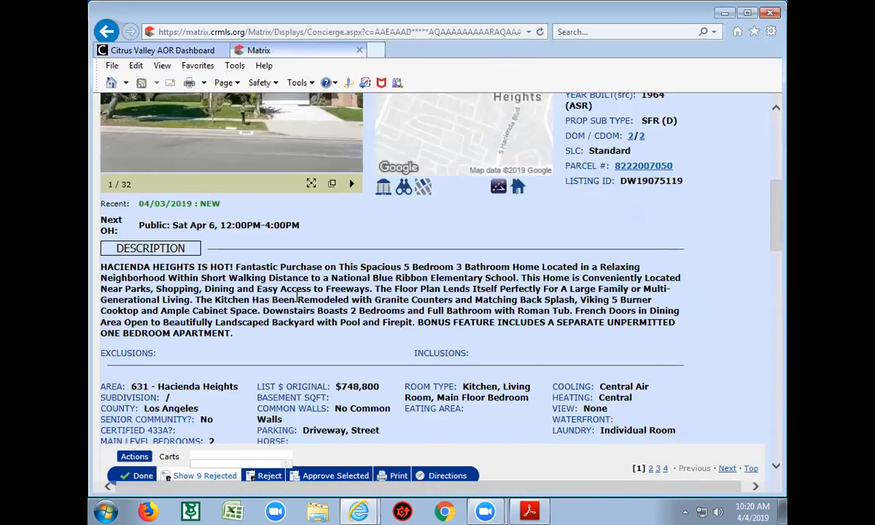
{"action": "scroll", "coordinate": [297, 295], "scroll_direction": "up", "scroll_amount": 3}
{"action": "scroll", "coordinate": [297, 301], "scroll_direction": "up", "scroll_amount": 6}
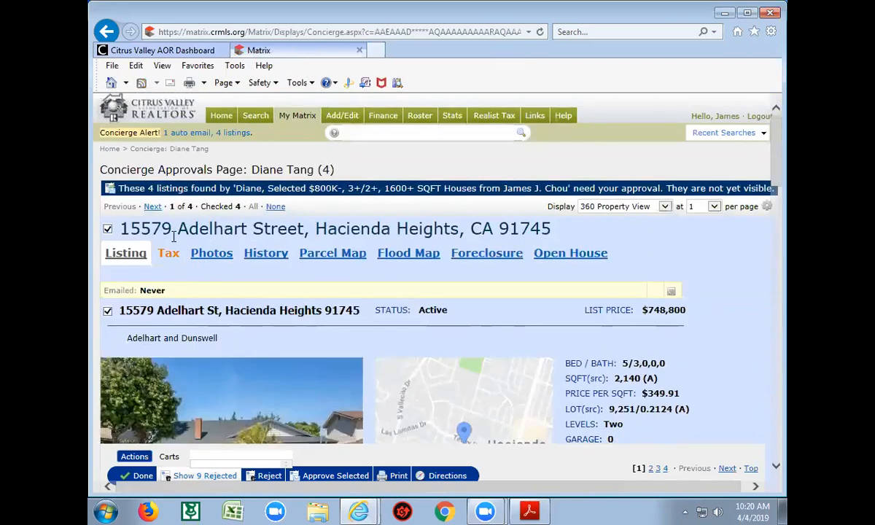
Step through the remaining three listings and approve all four selected listings
{"action": "left_click", "coordinate": [153, 206]}
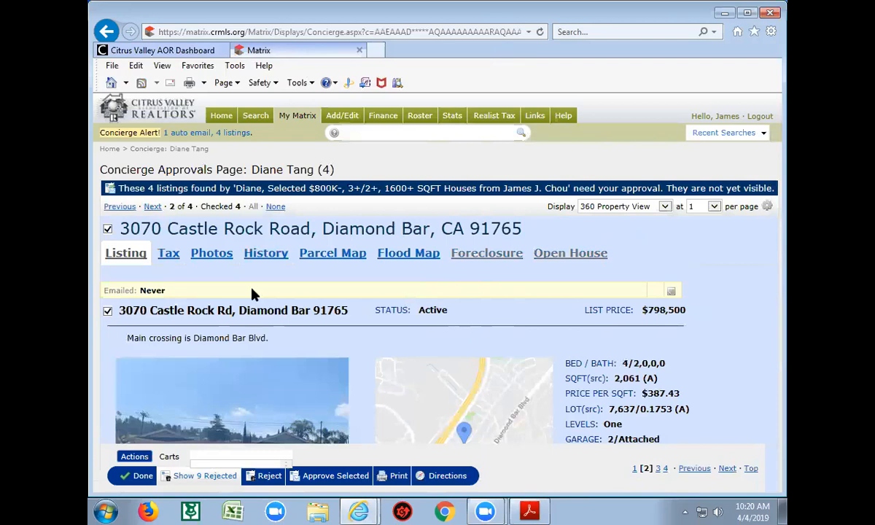
{"action": "scroll", "coordinate": [339, 345], "scroll_direction": "down", "scroll_amount": 3}
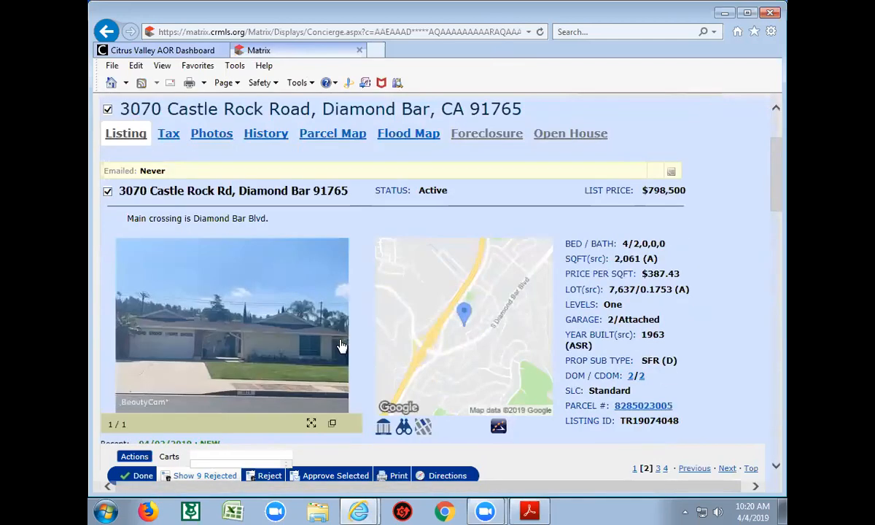
{"action": "scroll", "coordinate": [342, 346], "scroll_direction": "up", "scroll_amount": 2}
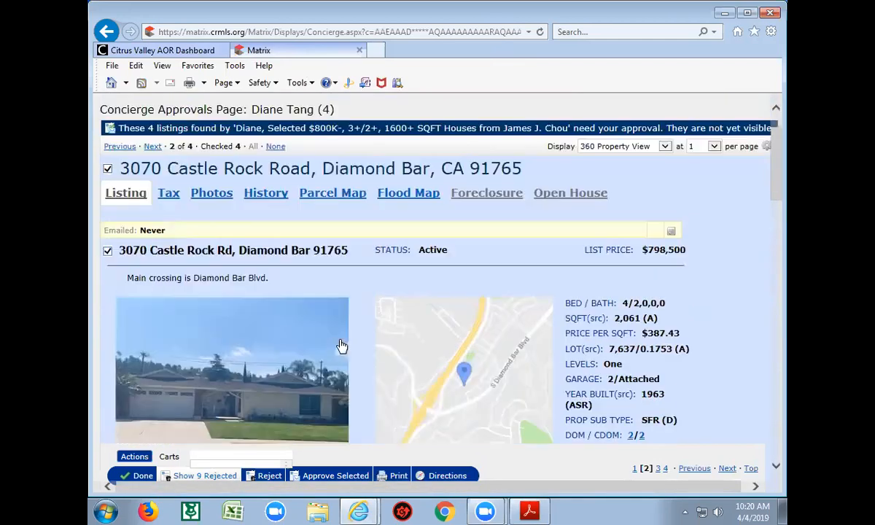
{"action": "left_click", "coordinate": [153, 147]}
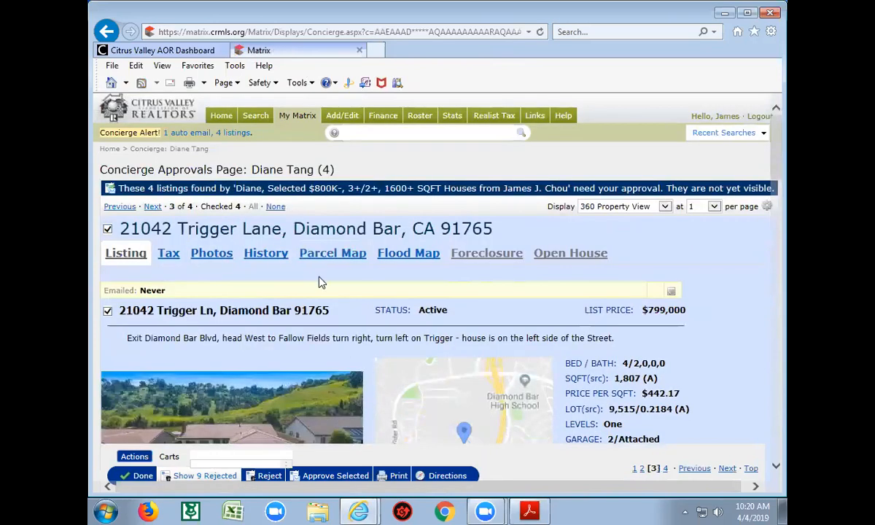
{"action": "scroll", "coordinate": [328, 309], "scroll_direction": "down", "scroll_amount": 2}
{"action": "scroll", "coordinate": [328, 312], "scroll_direction": "down", "scroll_amount": 2}
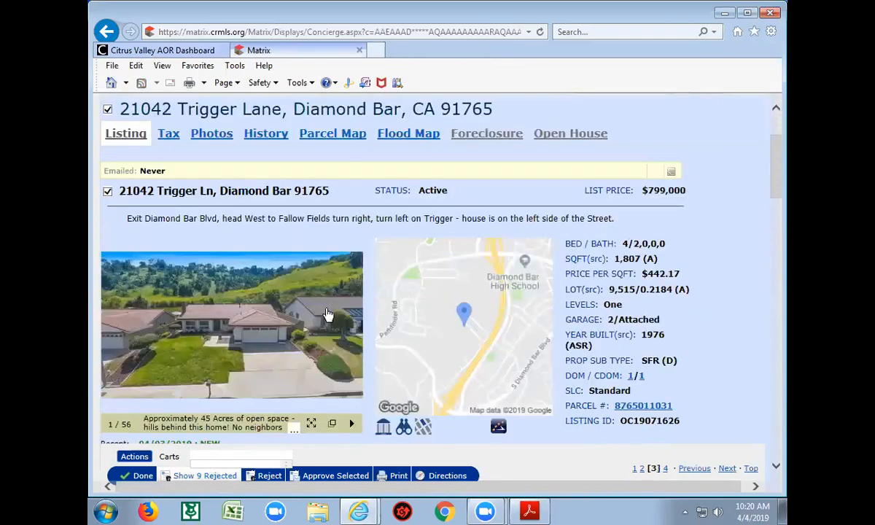
{"action": "scroll", "coordinate": [327, 313], "scroll_direction": "up", "scroll_amount": 2}
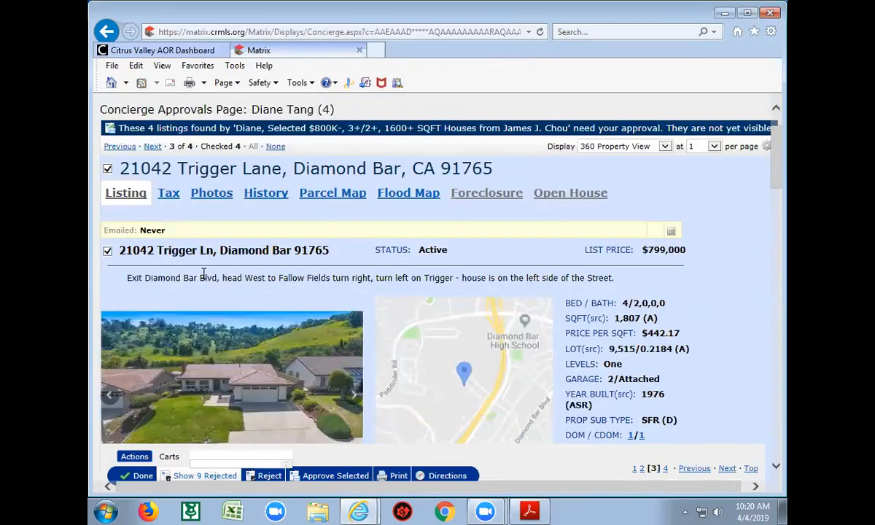
{"action": "left_click", "coordinate": [153, 147]}
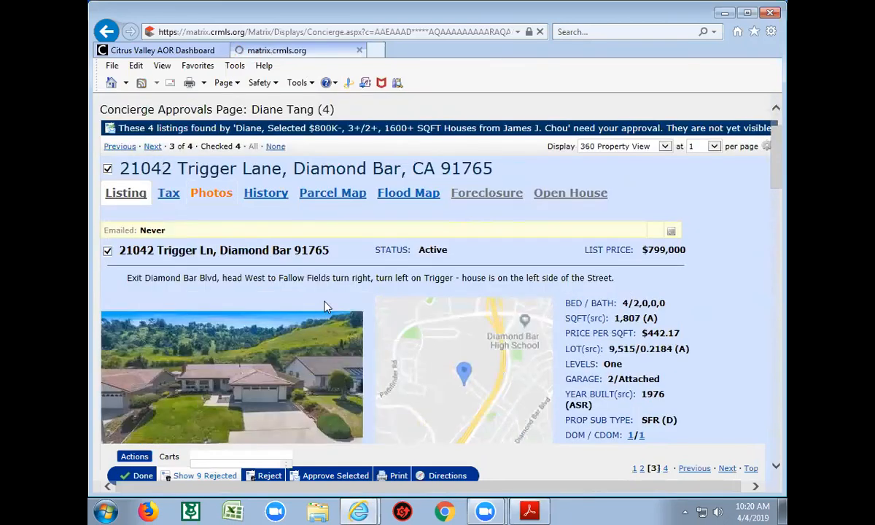
{"action": "scroll", "coordinate": [328, 309], "scroll_direction": "down", "scroll_amount": 4}
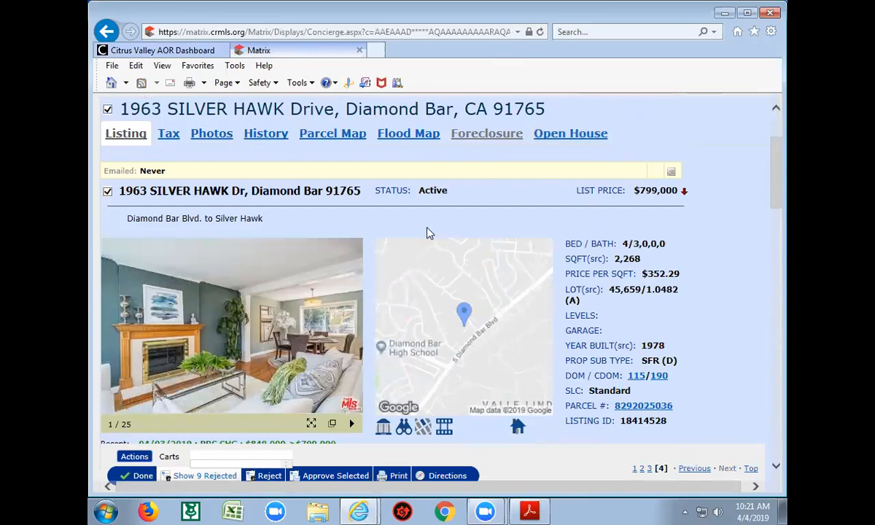
{"action": "scroll", "coordinate": [429, 234], "scroll_direction": "down", "scroll_amount": 3}
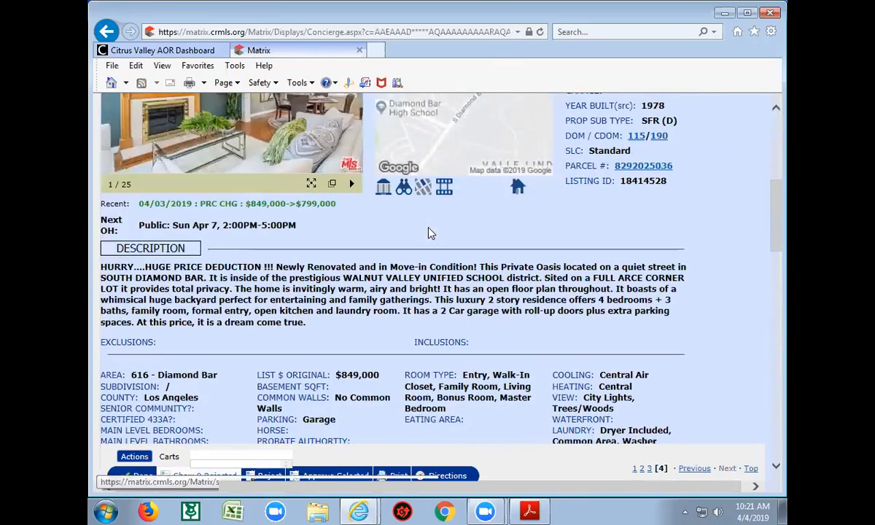
{"action": "scroll", "coordinate": [430, 230], "scroll_direction": "up", "scroll_amount": 4}
{"action": "scroll", "coordinate": [293, 323], "scroll_direction": "down", "scroll_amount": 5}
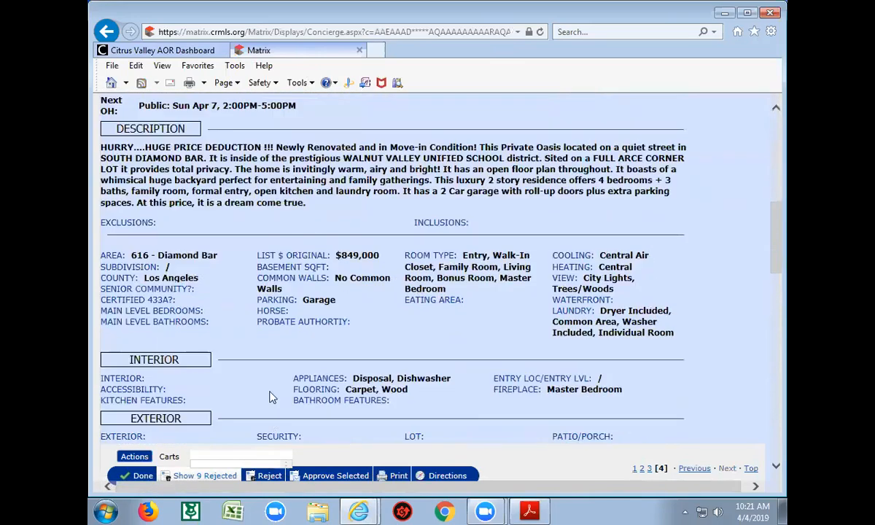
{"action": "left_click", "coordinate": [316, 476]}
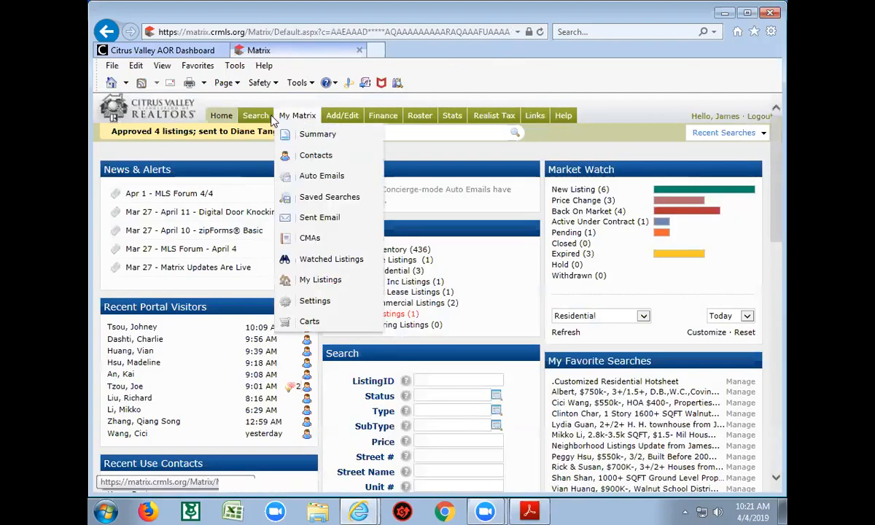
Open the detailed residential search limited to Active Single Family Residence listings
{"action": "mouse_move", "coordinate": [256, 117]}
{"action": "left_click", "coordinate": [274, 156]}
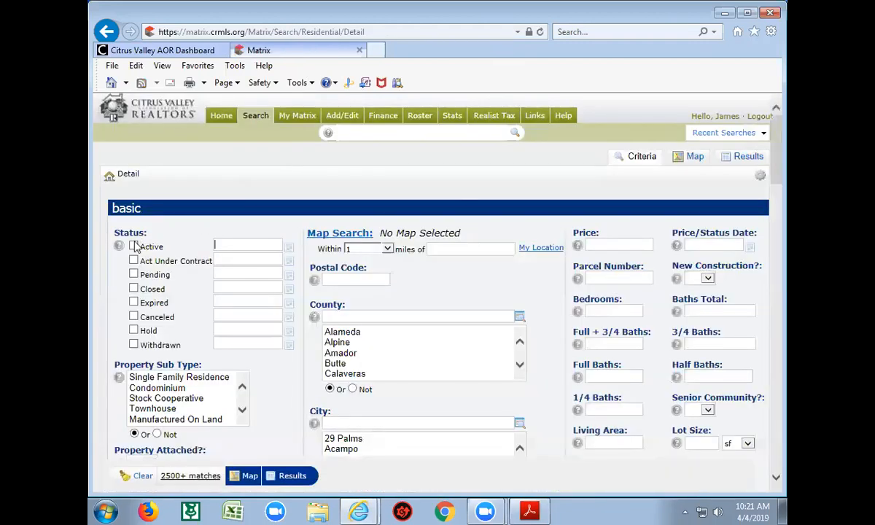
{"action": "left_click", "coordinate": [134, 247]}
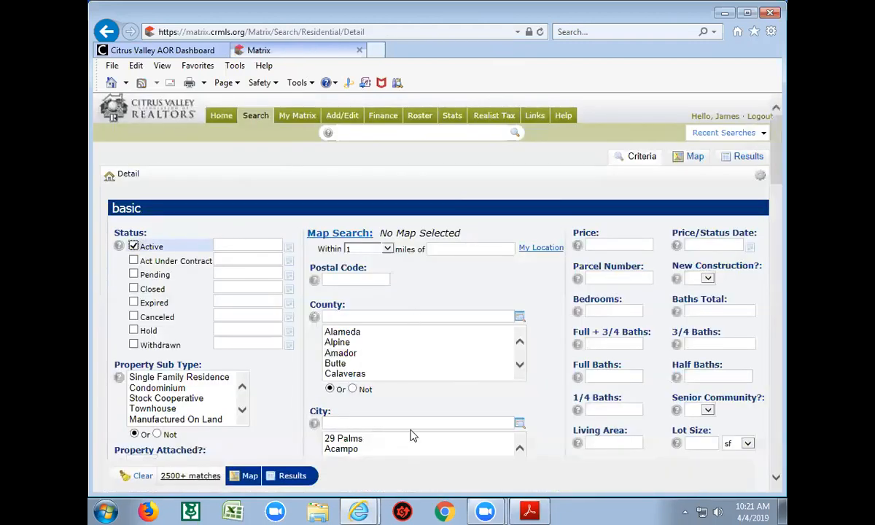
{"action": "left_click", "coordinate": [206, 378]}
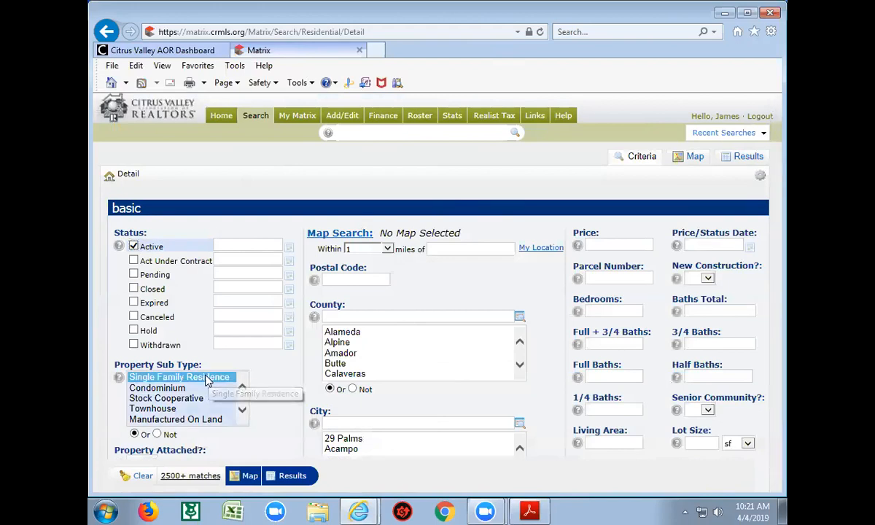
{"action": "left_click", "coordinate": [373, 424]}
{"action": "scroll", "coordinate": [374, 425], "scroll_direction": "down", "scroll_amount": 1}
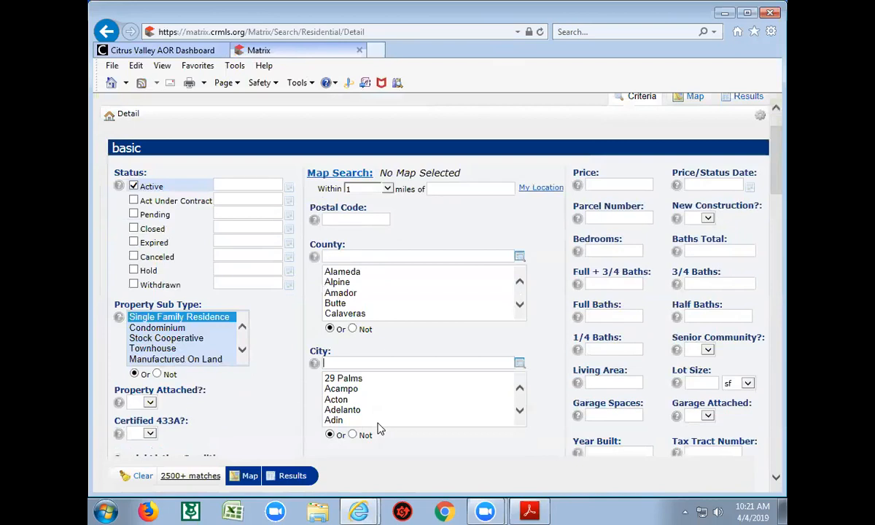
{"action": "scroll", "coordinate": [377, 427], "scroll_direction": "down", "scroll_amount": 1}
{"action": "scroll", "coordinate": [440, 450], "scroll_direction": "down", "scroll_amount": 1}
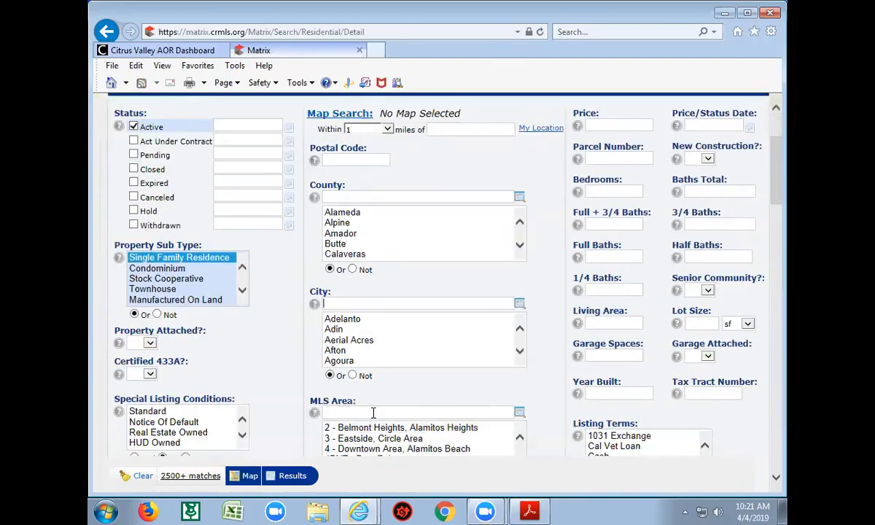
Enter MLS areas 616,668, price 1000000-, 3+ bedrooms, 2+ baths and 2+ % buyer agent comp
{"action": "type", "text": "6"}
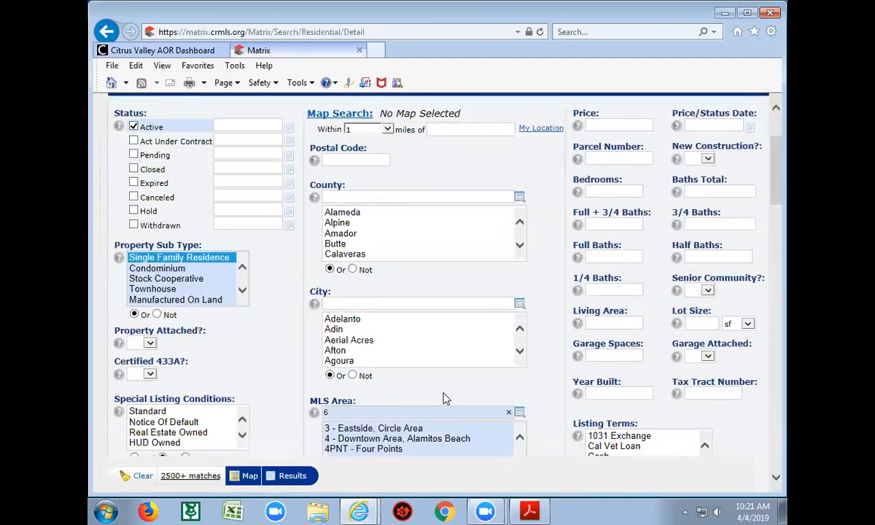
{"action": "type", "text": "16,"}
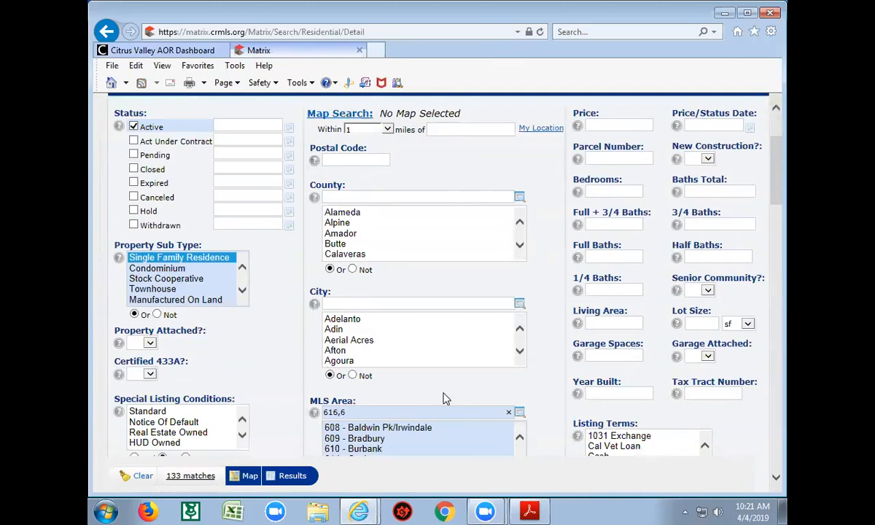
{"action": "type", "text": "668"}
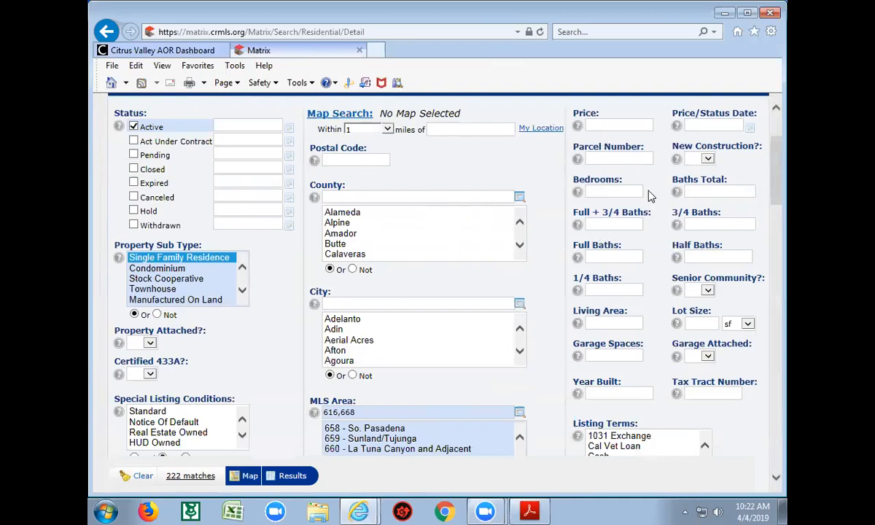
{"action": "type", "text": "1000"}
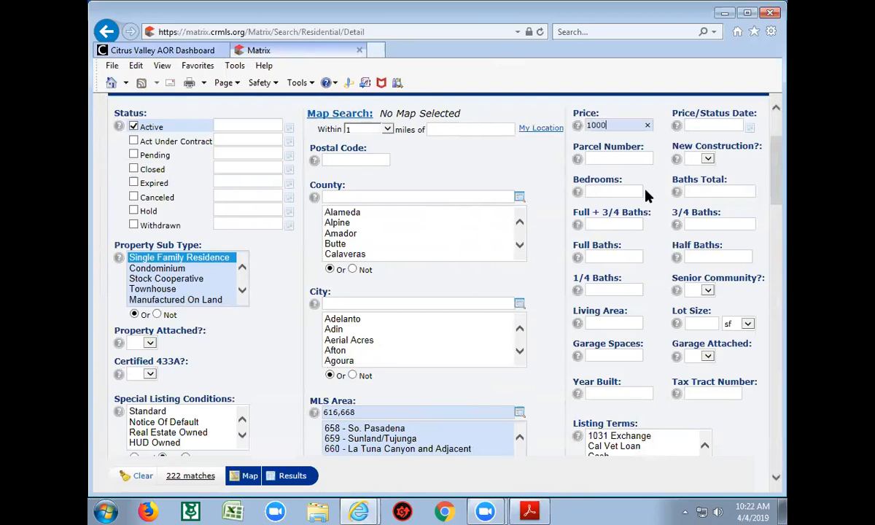
{"action": "type", "text": "000-"}
{"action": "left_click", "coordinate": [610, 191]}
{"action": "type", "text": "3+"}
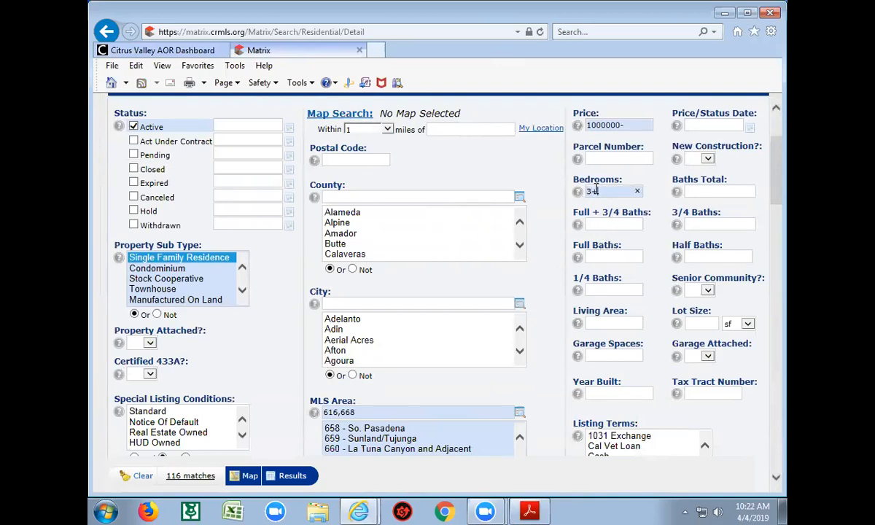
{"action": "left_click", "coordinate": [691, 190]}
{"action": "type", "text": "2+"}
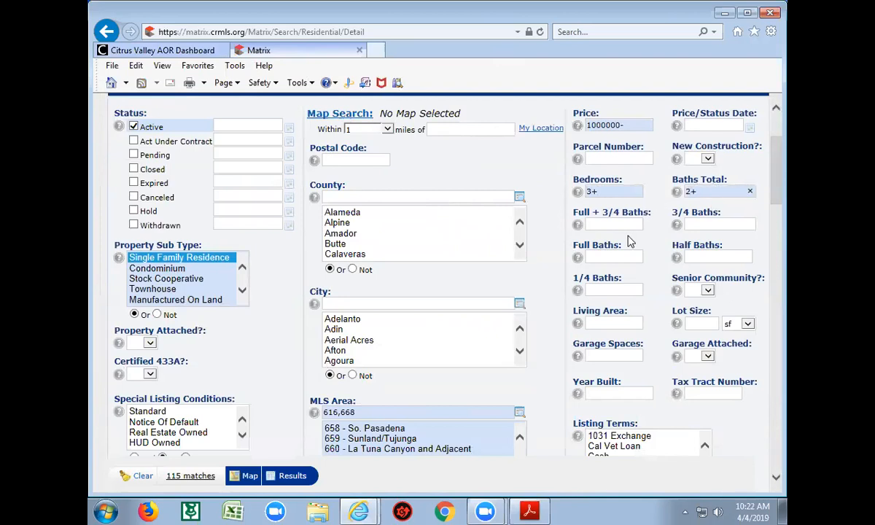
{"action": "scroll", "coordinate": [553, 371], "scroll_direction": "down", "scroll_amount": 5}
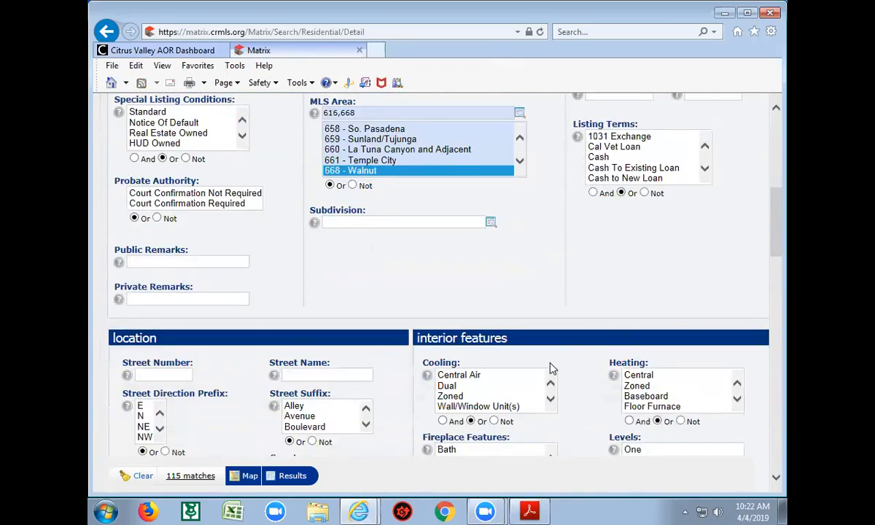
{"action": "scroll", "coordinate": [431, 437], "scroll_direction": "down", "scroll_amount": 4}
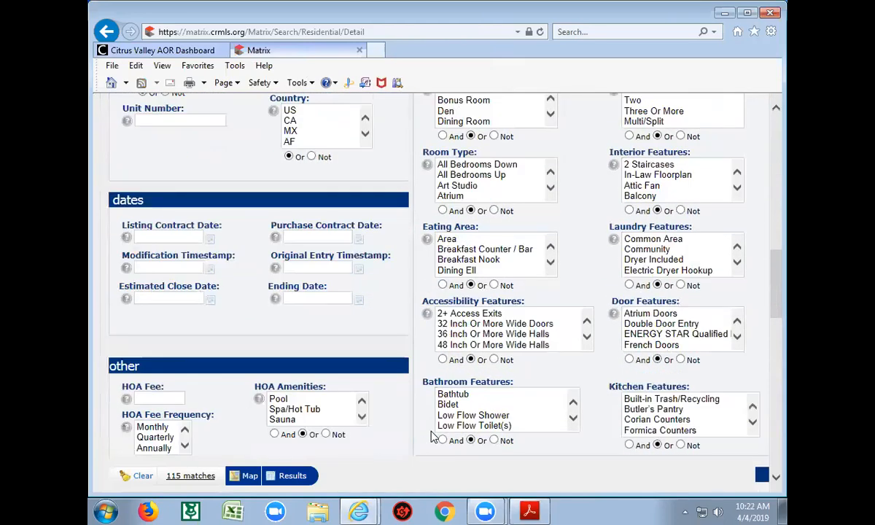
{"action": "scroll", "coordinate": [410, 403], "scroll_direction": "down", "scroll_amount": 2}
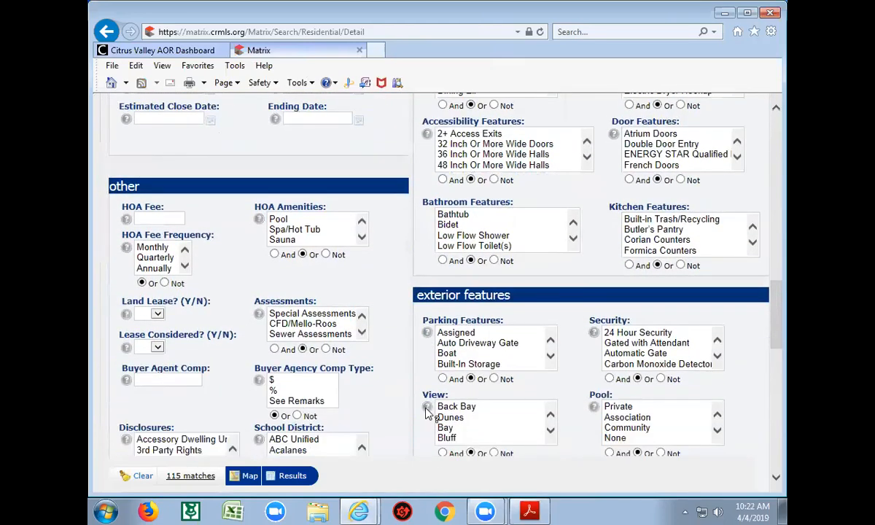
{"action": "left_click", "coordinate": [168, 379]}
{"action": "type", "text": "2+"}
{"action": "left_click", "coordinate": [274, 391]}
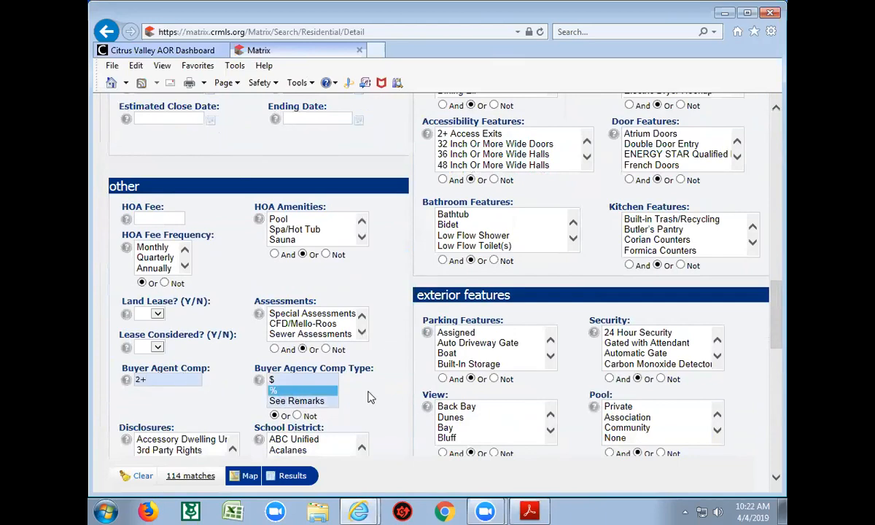
Correct the price criterion to 700000- and show the 36 matching listings
{"action": "scroll", "coordinate": [400, 399], "scroll_direction": "down", "scroll_amount": 2}
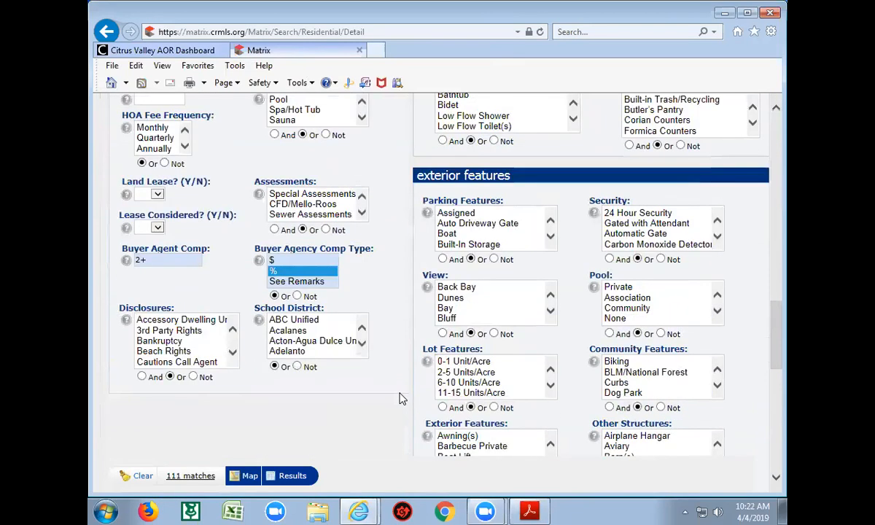
{"action": "scroll", "coordinate": [401, 399], "scroll_direction": "up", "scroll_amount": 10}
{"action": "scroll", "coordinate": [400, 396], "scroll_direction": "up", "scroll_amount": 2}
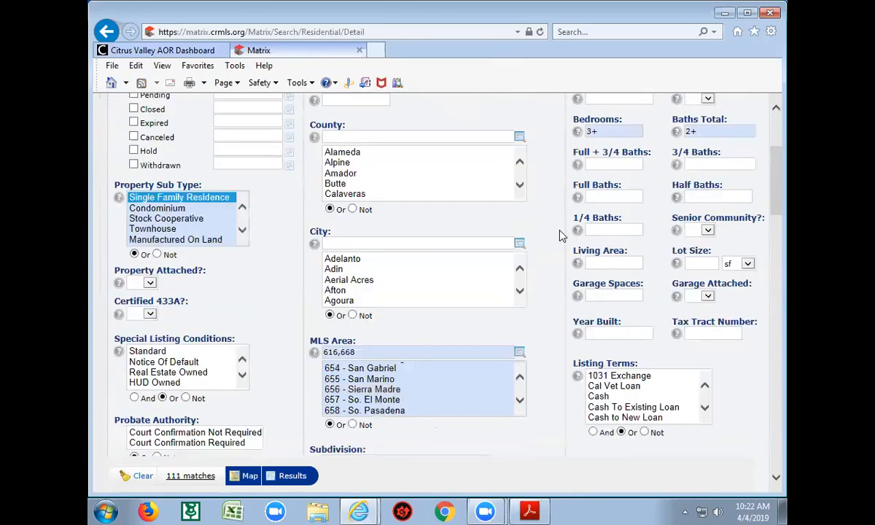
{"action": "scroll", "coordinate": [560, 235], "scroll_direction": "up", "scroll_amount": 2}
{"action": "left_click", "coordinate": [592, 184]}
{"action": "key", "text": "BackSpace"}
{"action": "type", "text": "7"}
{"action": "left_click", "coordinate": [545, 254]}
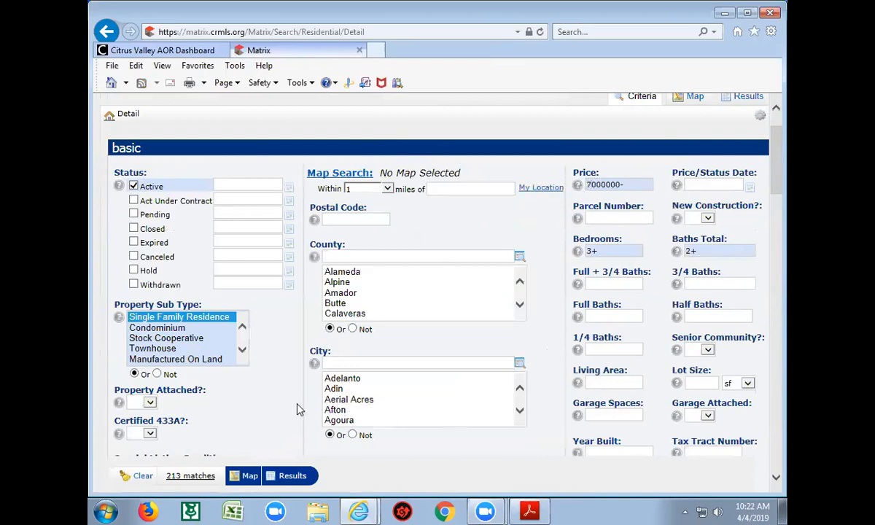
{"action": "left_click", "coordinate": [615, 183]}
{"action": "key", "text": "BackSpace"}
{"action": "left_click", "coordinate": [529, 233]}
{"action": "scroll", "coordinate": [544, 403], "scroll_direction": "down", "scroll_amount": 3}
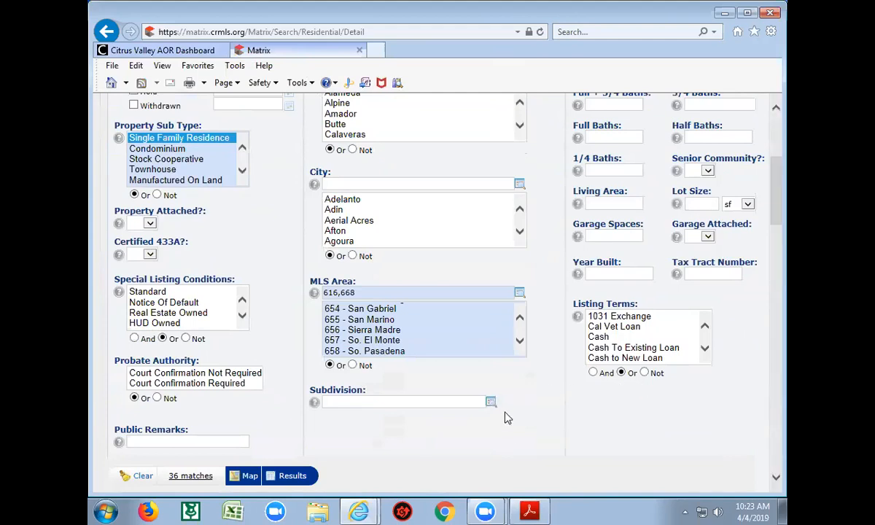
{"action": "left_click", "coordinate": [271, 476]}
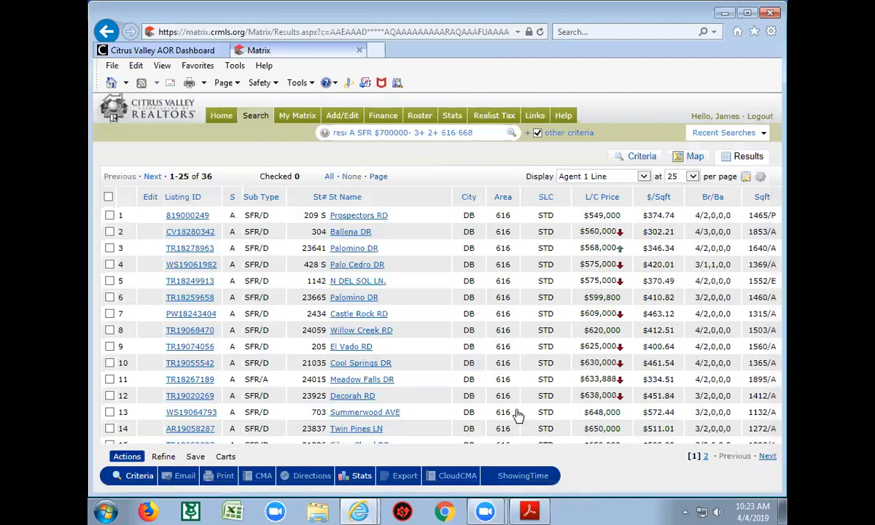
Open the Save options for the 36-listing search results
{"action": "left_click", "coordinate": [196, 457]}
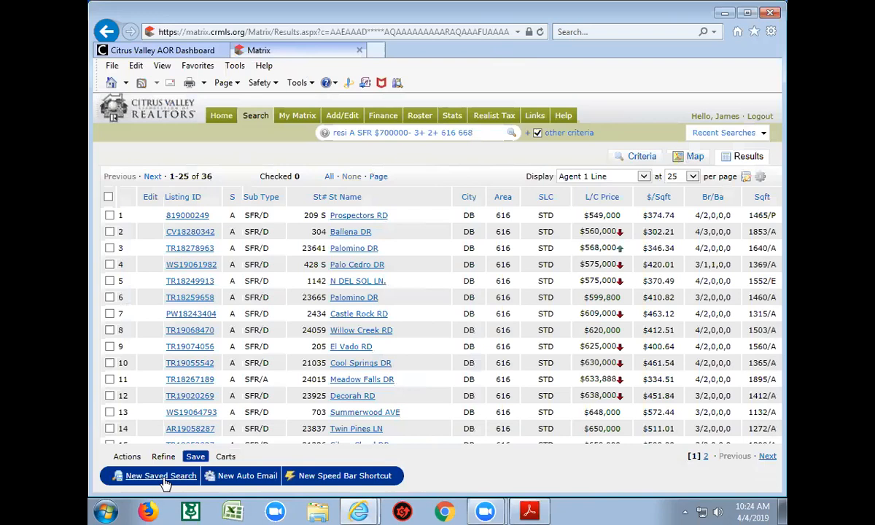
{"action": "left_click", "coordinate": [109, 215]}
{"action": "left_click", "coordinate": [109, 264]}
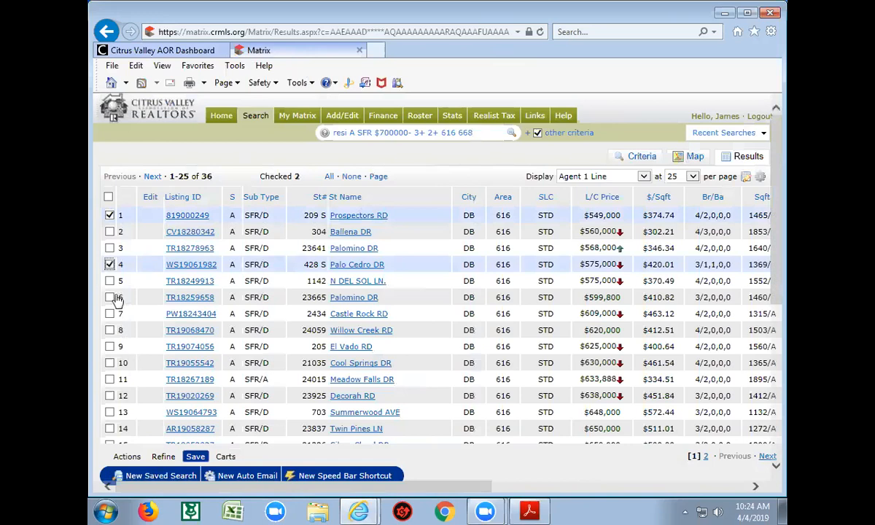
{"action": "left_click", "coordinate": [110, 264]}
{"action": "left_click", "coordinate": [110, 216]}
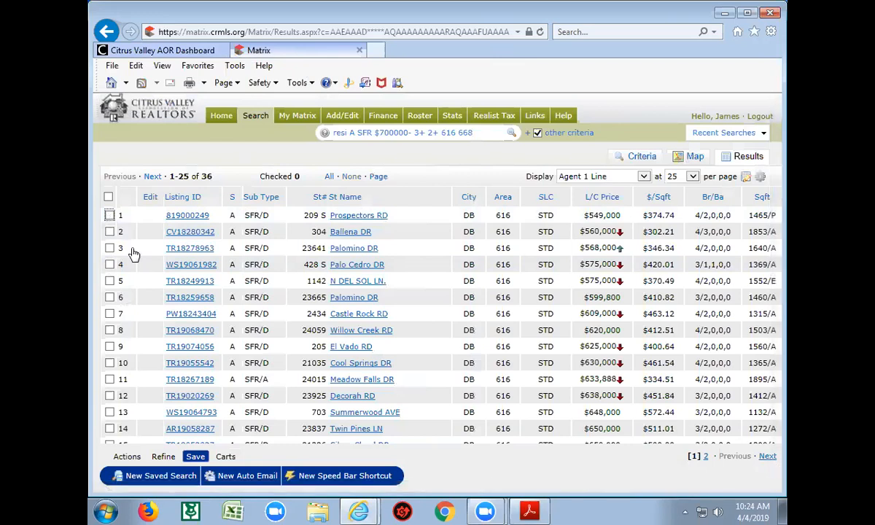
{"action": "left_click", "coordinate": [109, 197]}
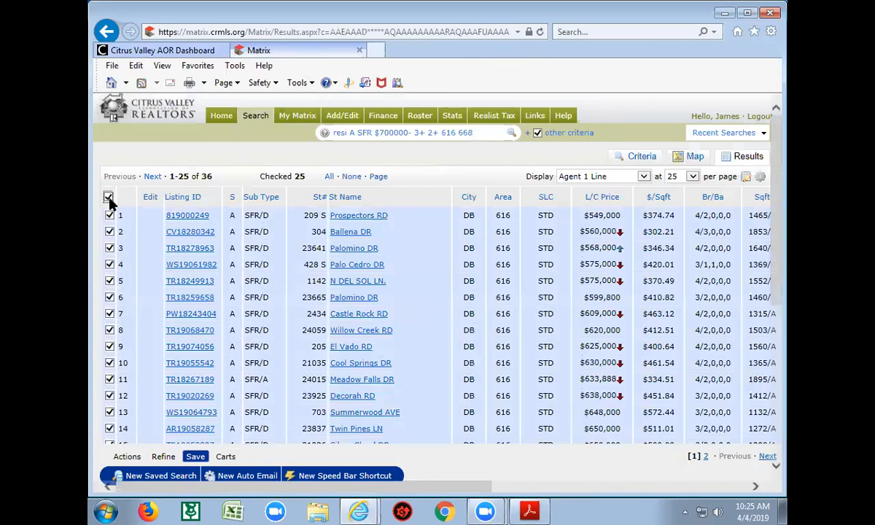
{"action": "left_click", "coordinate": [108, 197]}
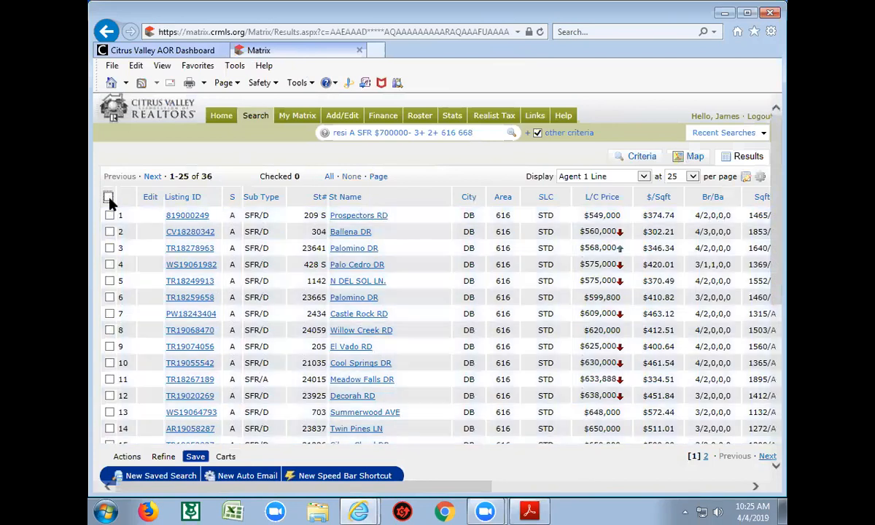
Create a New Auto Email from the search, review the prefilled form, and open Create a New Contact
{"action": "left_click", "coordinate": [247, 478]}
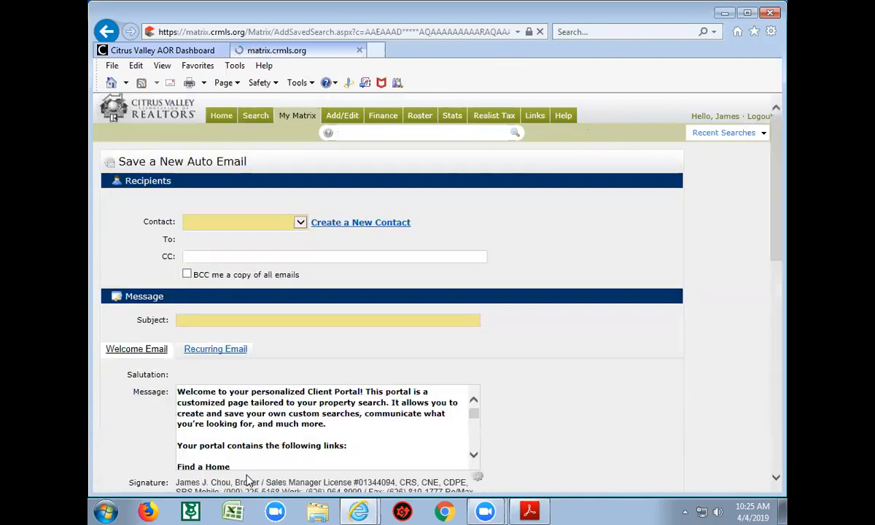
{"action": "scroll", "coordinate": [543, 410], "scroll_direction": "down", "scroll_amount": 2}
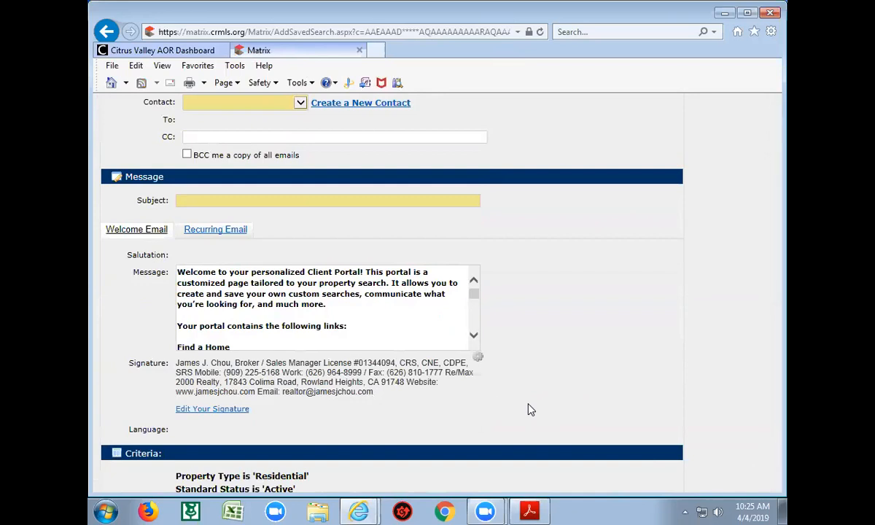
{"action": "scroll", "coordinate": [566, 394], "scroll_direction": "up", "scroll_amount": 2}
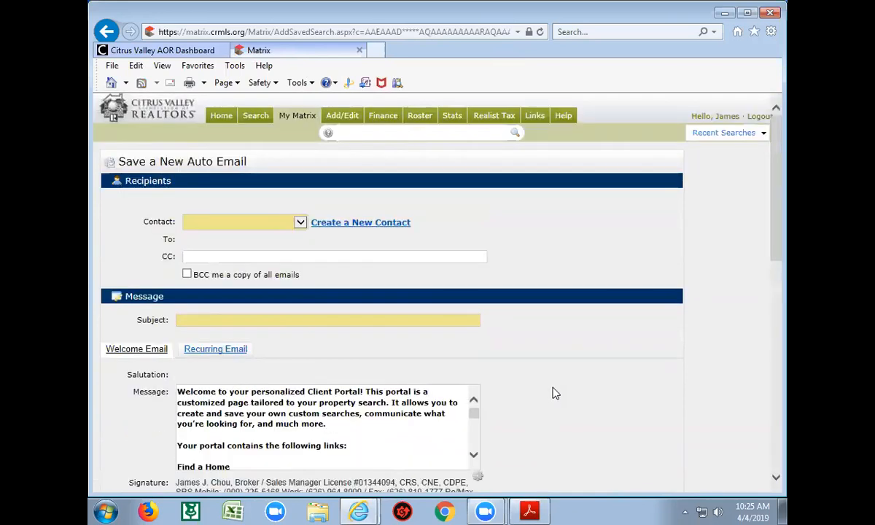
{"action": "left_click", "coordinate": [355, 224]}
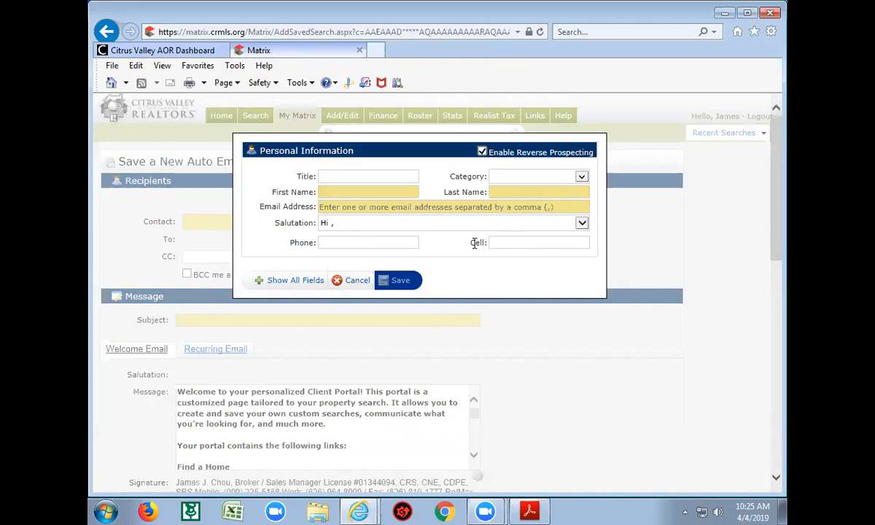
Enter the contact's name, corrected e-mail and cell number, save, then cancel the duplicate contact
{"action": "left_click", "coordinate": [378, 191]}
{"action": "type", "text": "James"}
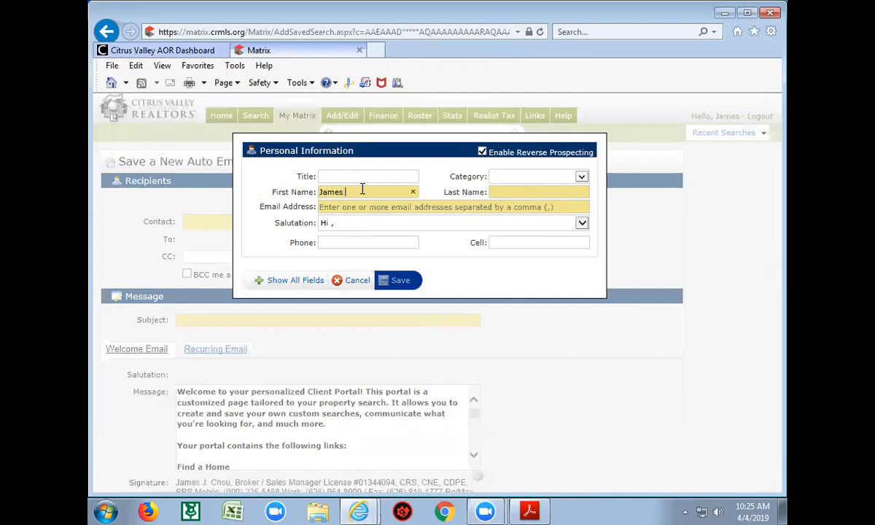
{"action": "key", "text": "Tab"}
{"action": "type", "text": "Chou"}
{"action": "key", "text": "Tab"}
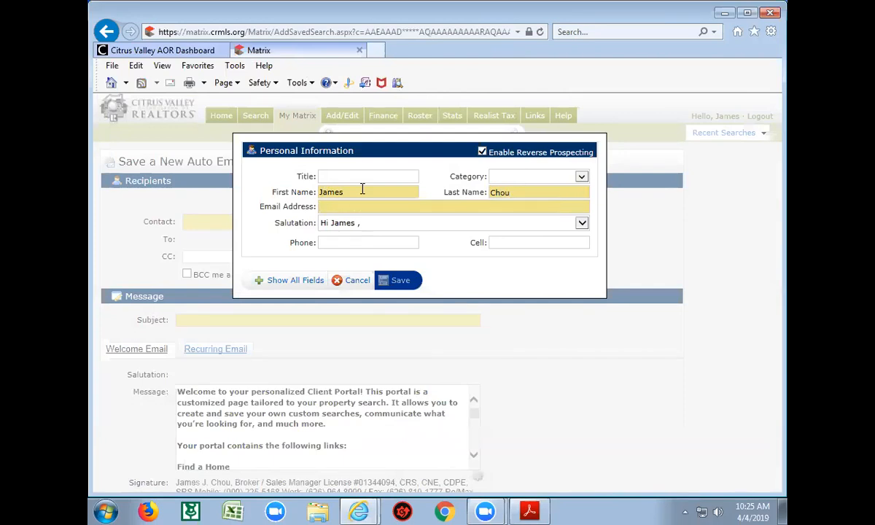
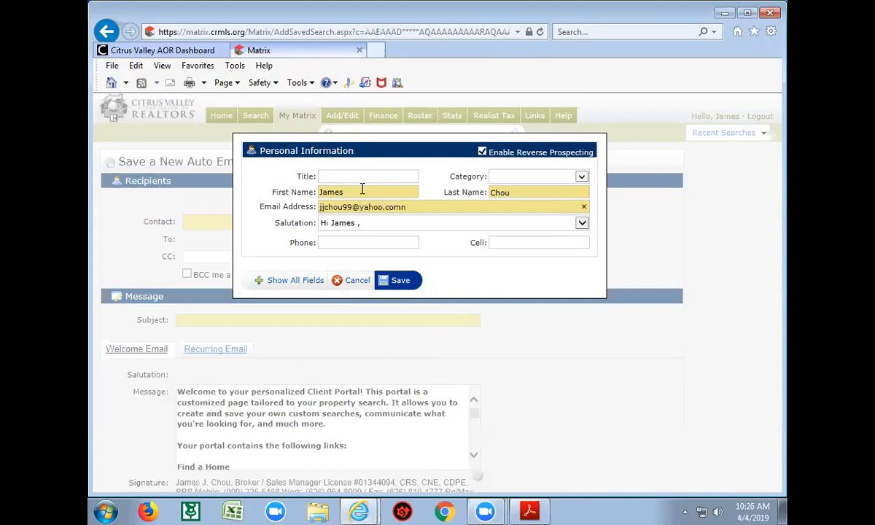
{"action": "left_click", "coordinate": [518, 239]}
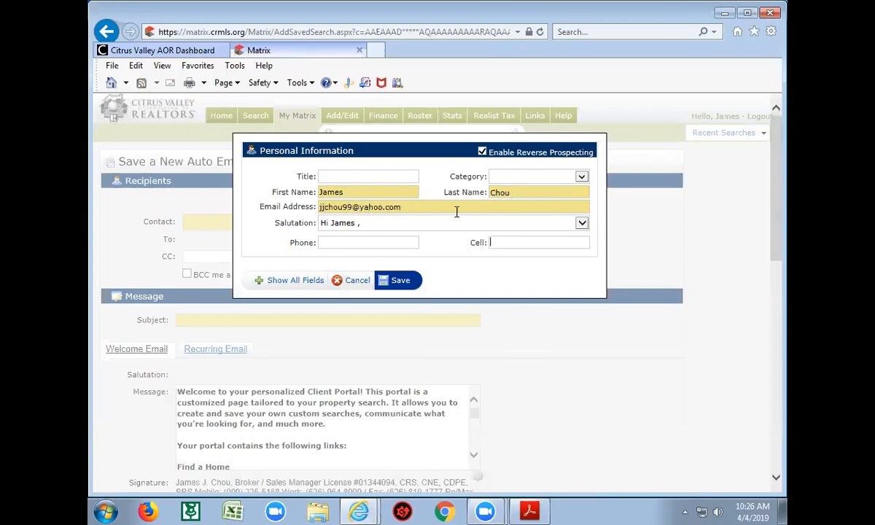
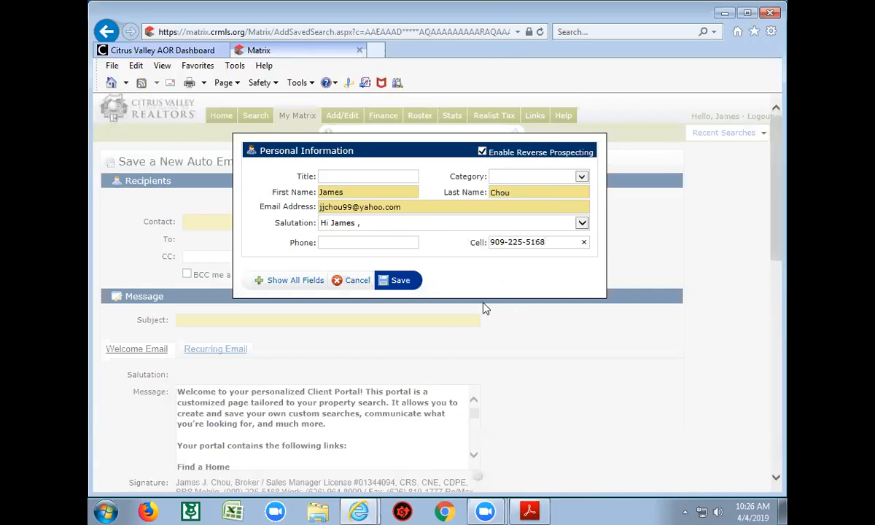
{"action": "left_click", "coordinate": [401, 282]}
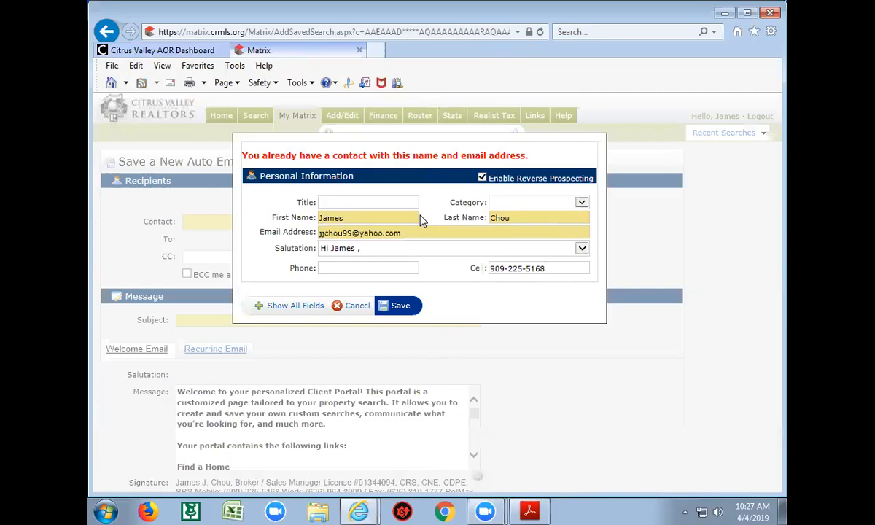
{"action": "left_click", "coordinate": [358, 307]}
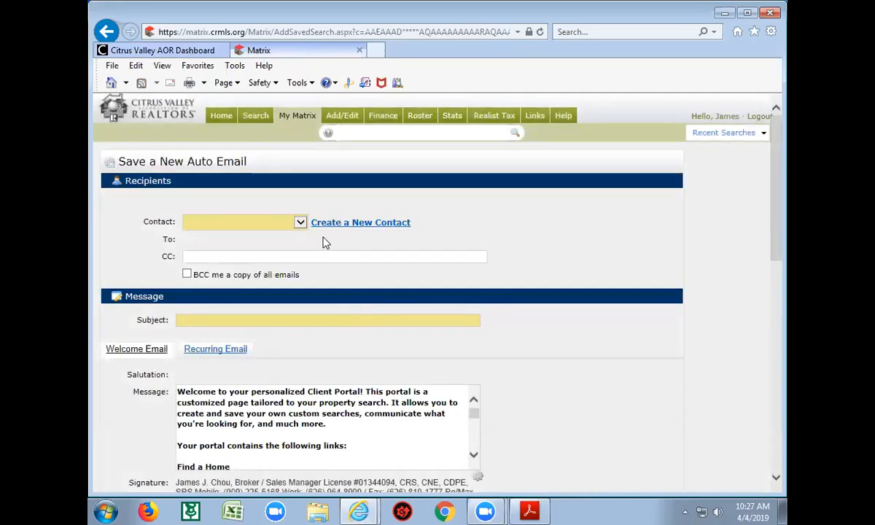
Load the full Contact list and select the existing contact as the auto email recipient
{"action": "left_click", "coordinate": [300, 222]}
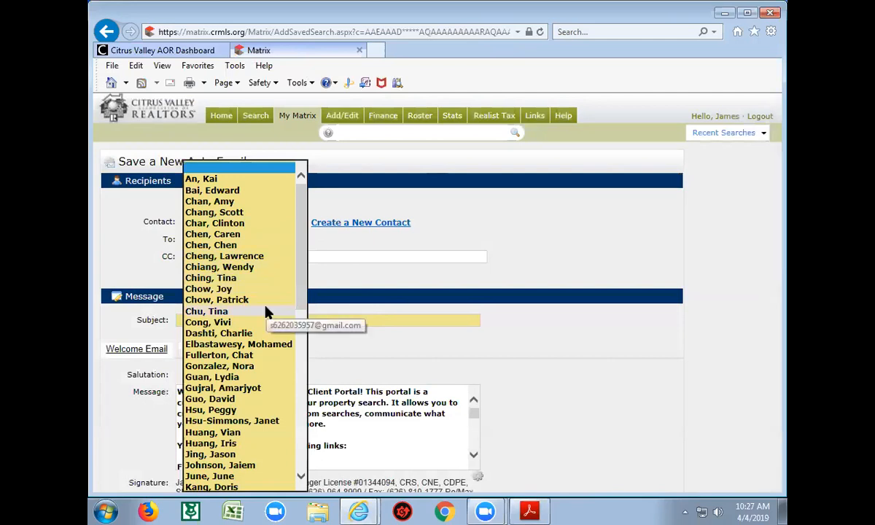
{"action": "scroll", "coordinate": [266, 312], "scroll_direction": "down", "scroll_amount": 12}
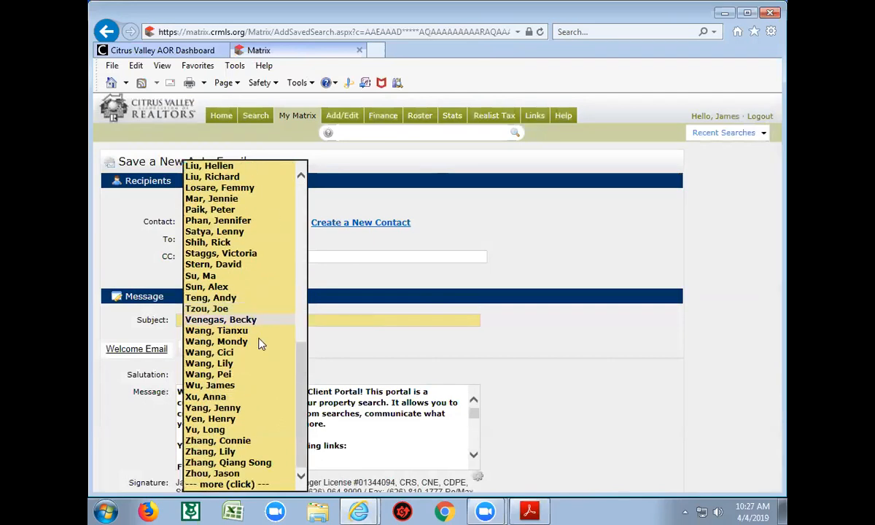
{"action": "left_click", "coordinate": [261, 485]}
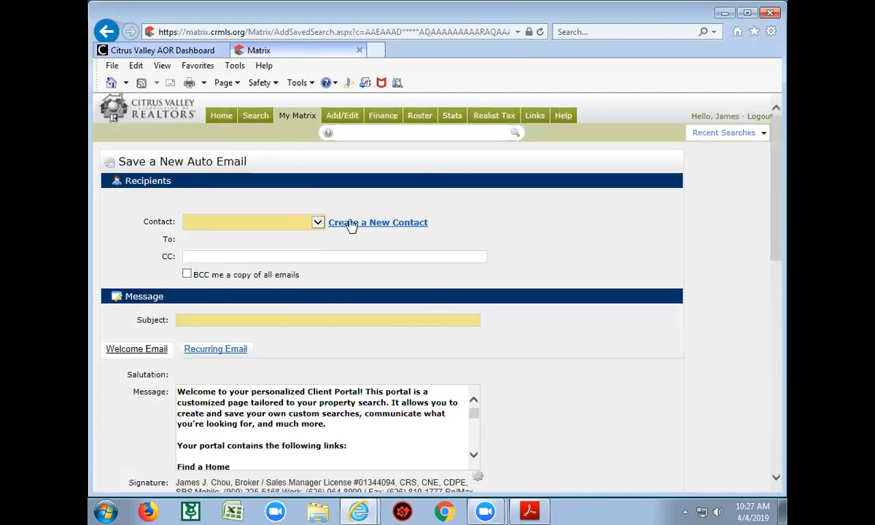
{"action": "left_click", "coordinate": [318, 223]}
{"action": "scroll", "coordinate": [251, 321], "scroll_direction": "down", "scroll_amount": 5}
{"action": "scroll", "coordinate": [250, 315], "scroll_direction": "up", "scroll_amount": 5}
{"action": "scroll", "coordinate": [252, 321], "scroll_direction": "down", "scroll_amount": 15}
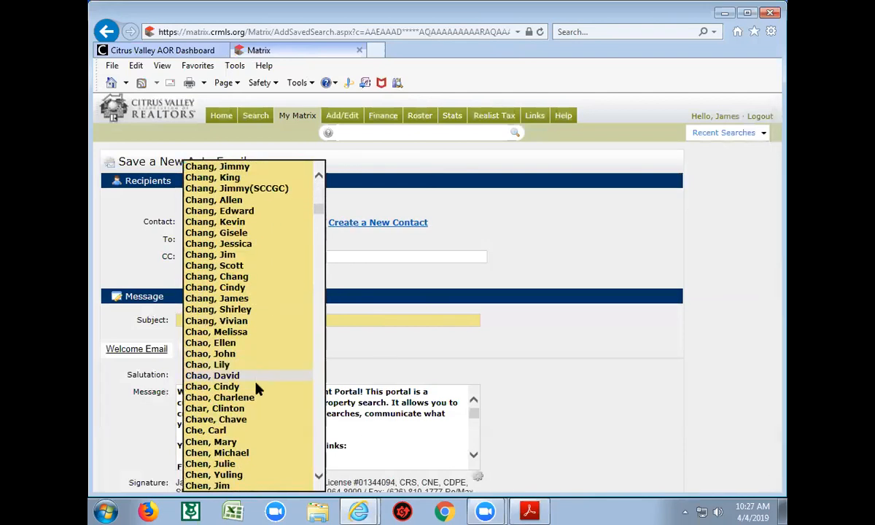
{"action": "scroll", "coordinate": [267, 406], "scroll_direction": "down", "scroll_amount": 20}
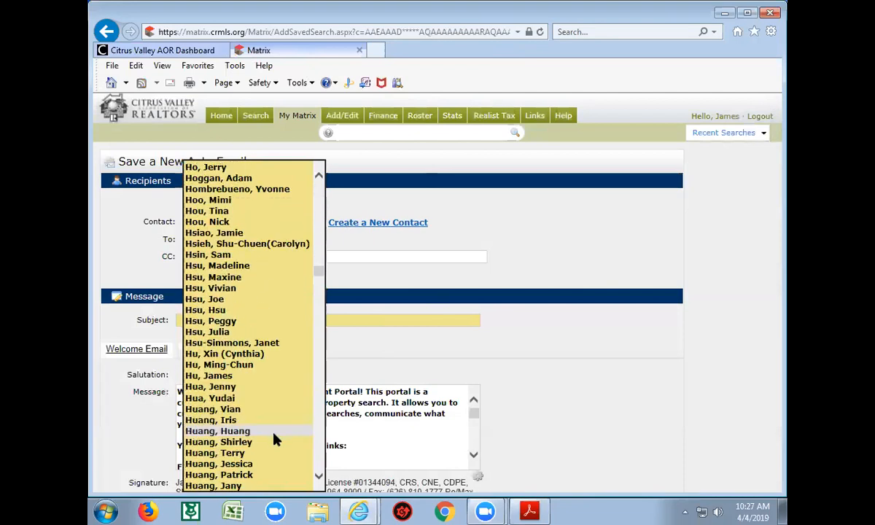
{"action": "scroll", "coordinate": [274, 439], "scroll_direction": "down", "scroll_amount": 15}
{"action": "scroll", "coordinate": [276, 431], "scroll_direction": "up", "scroll_amount": 20}
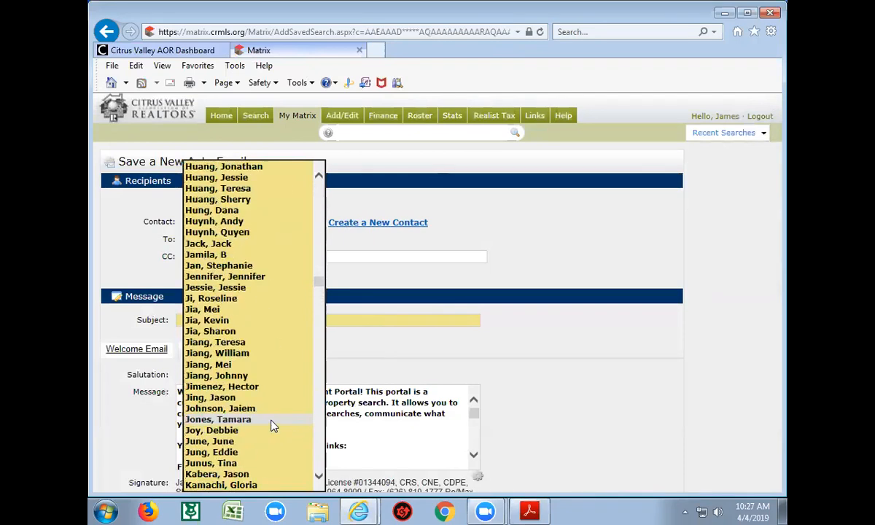
{"action": "scroll", "coordinate": [271, 427], "scroll_direction": "up", "scroll_amount": 20}
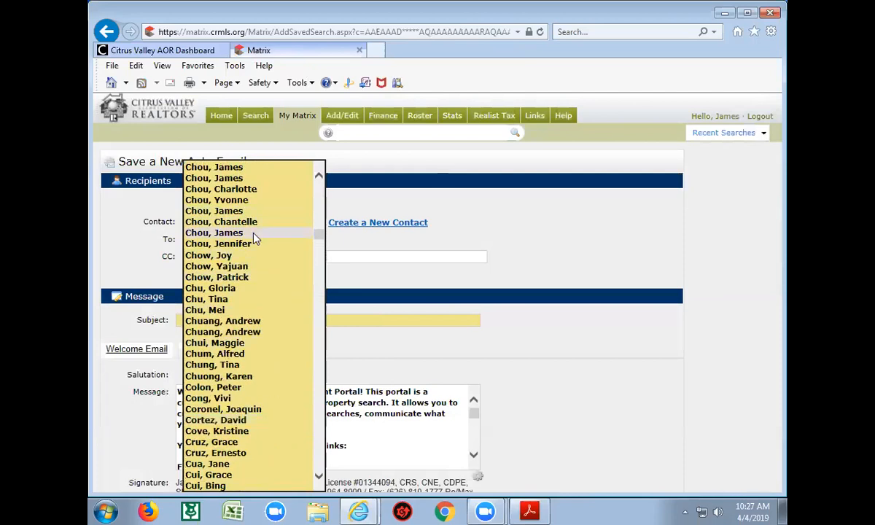
{"action": "left_click", "coordinate": [252, 233]}
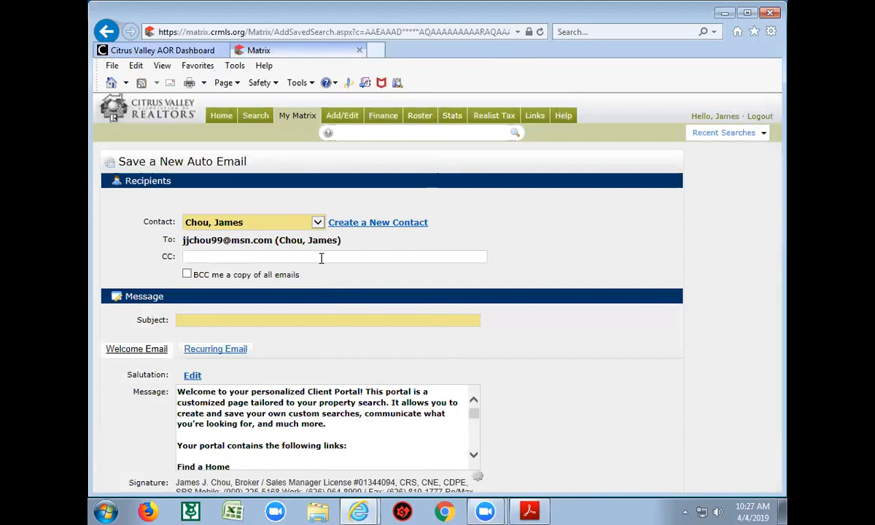
{"action": "left_click", "coordinate": [223, 318]}
Enable 'BCC me a copy of all emails'
{"action": "left_click", "coordinate": [186, 275]}
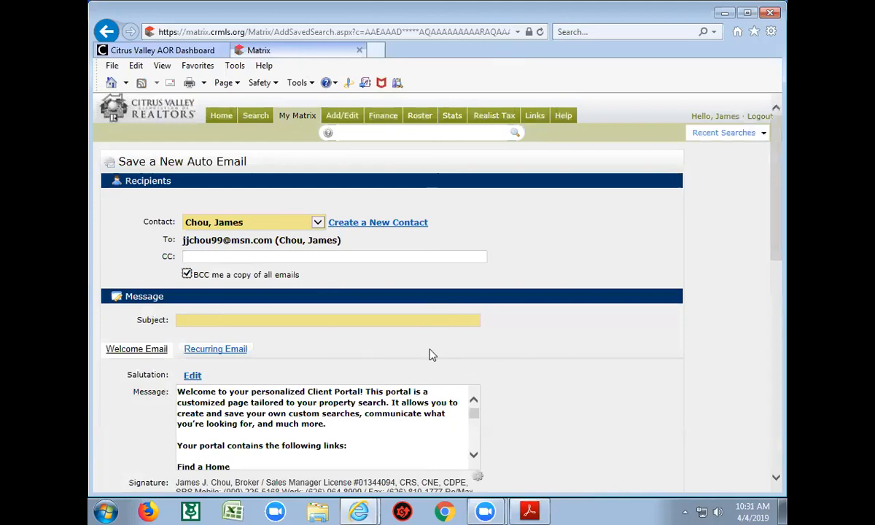
Write the subject as the contact's name, '$700K-,3+/2+ House in D.B. & Walnut from' and the agent's name
{"action": "left_click", "coordinate": [259, 320]}
{"action": "left_click", "coordinate": [265, 320]}
{"action": "type", "text": "James Chou,"}
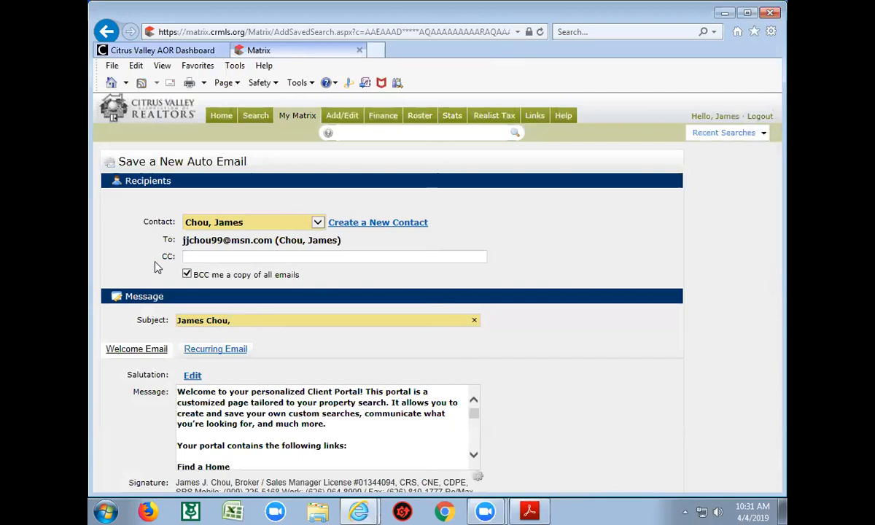
{"action": "type", "text": "$"}
{"action": "type", "text": "700K-,3+/2+ House"}
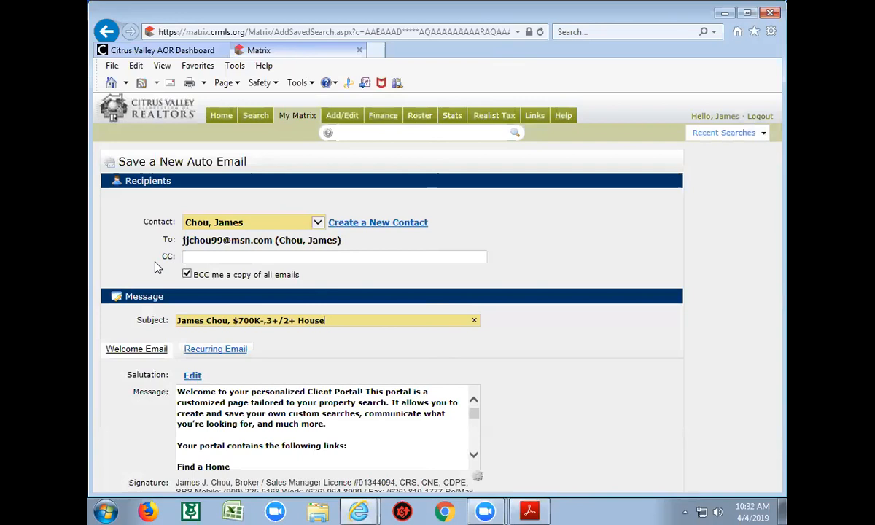
{"action": "type", "text": "in D.B. & Walnut form"}
{"action": "key", "text": "BackSpace"}
{"action": "key", "text": "BackSpace"}
{"action": "key", "text": "BackSpace"}
{"action": "key", "text": "BackSpace"}
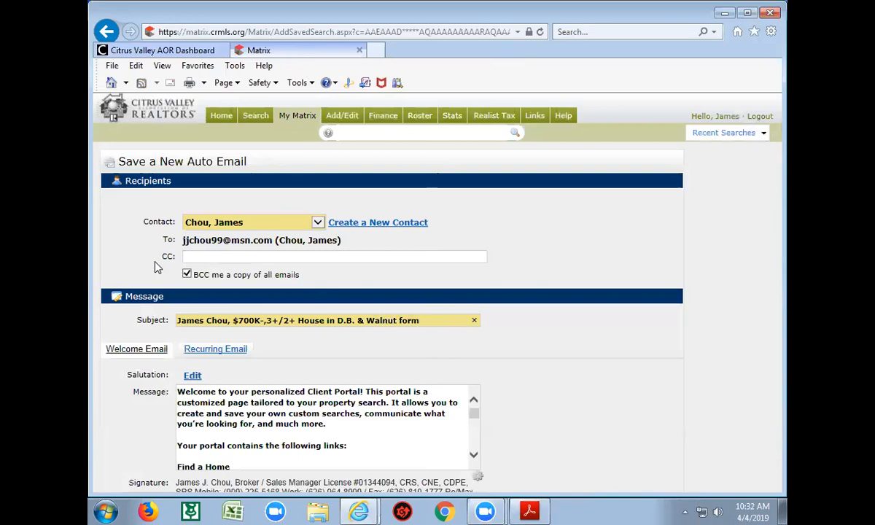
{"action": "type", "text": "rom James J. Chou"}
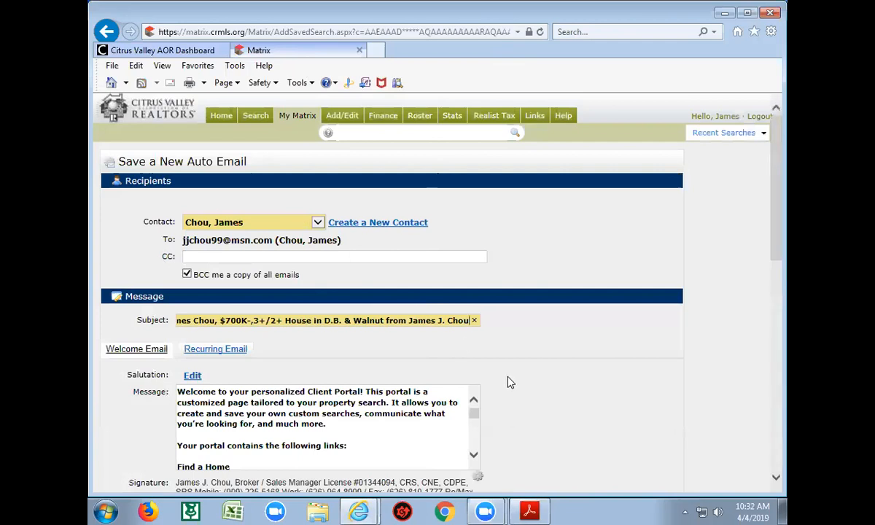
Edit the contact's salutation, keep the first-name 'Hi' greeting, then land back on Results
{"action": "scroll", "coordinate": [501, 387], "scroll_direction": "down", "scroll_amount": 1}
{"action": "scroll", "coordinate": [501, 387], "scroll_direction": "down", "scroll_amount": 3}
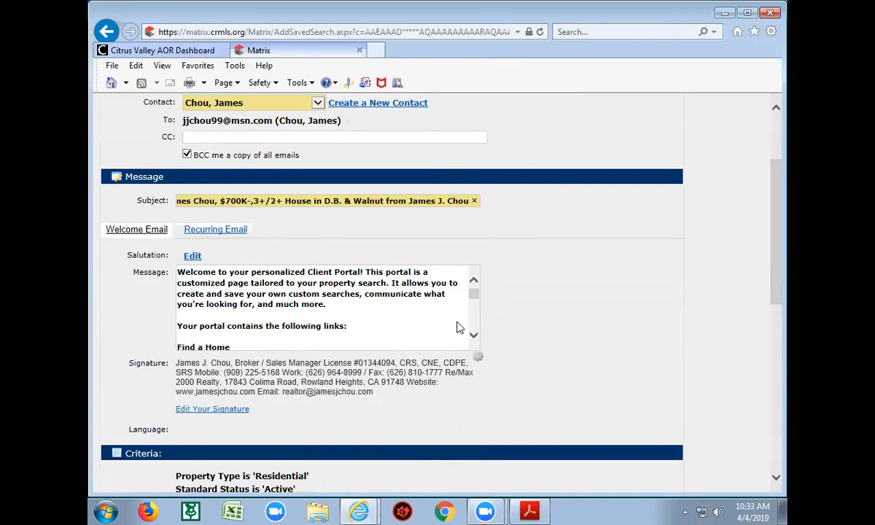
{"action": "left_click", "coordinate": [192, 256]}
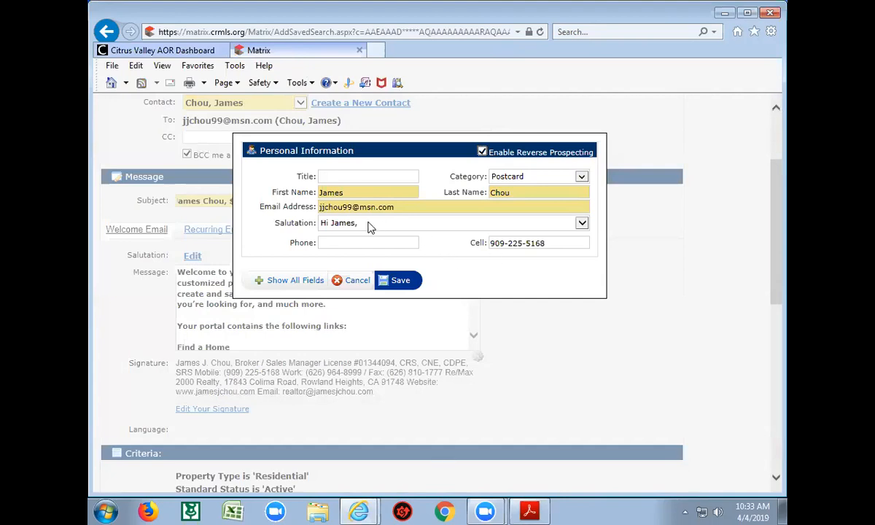
{"action": "left_click", "coordinate": [582, 224]}
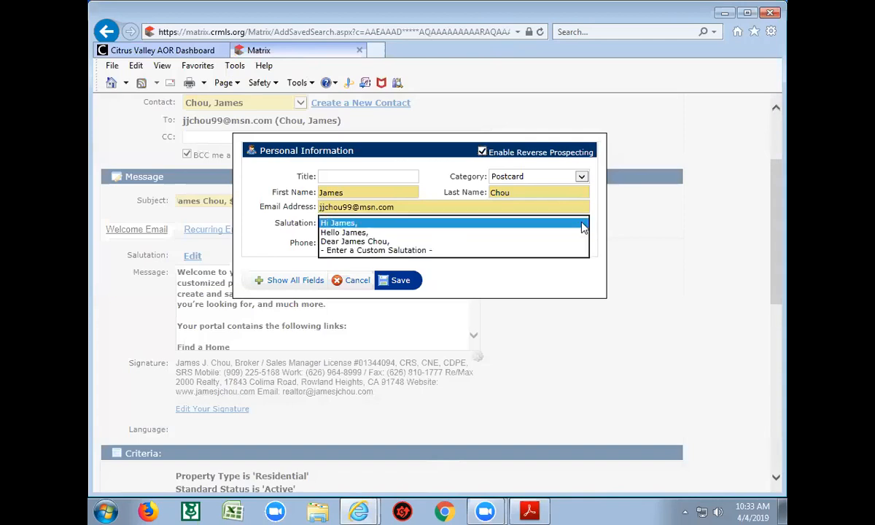
{"action": "left_click", "coordinate": [487, 223]}
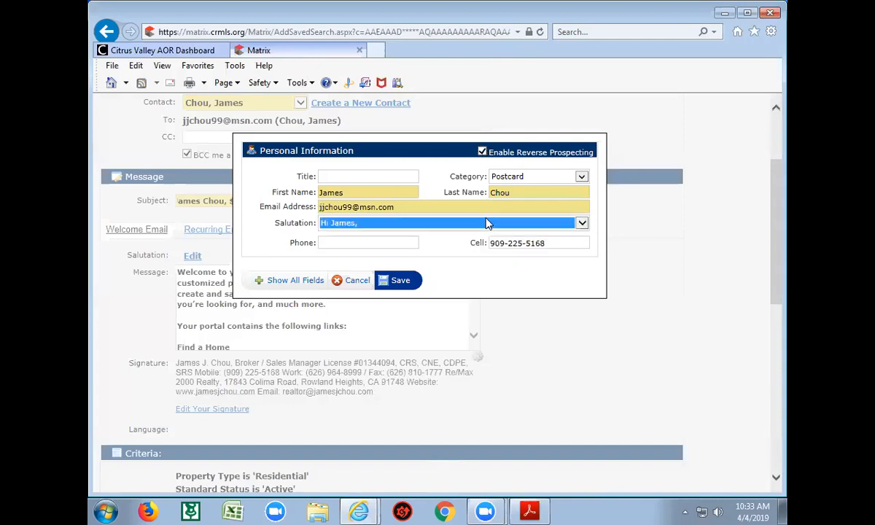
{"action": "left_click", "coordinate": [487, 224]}
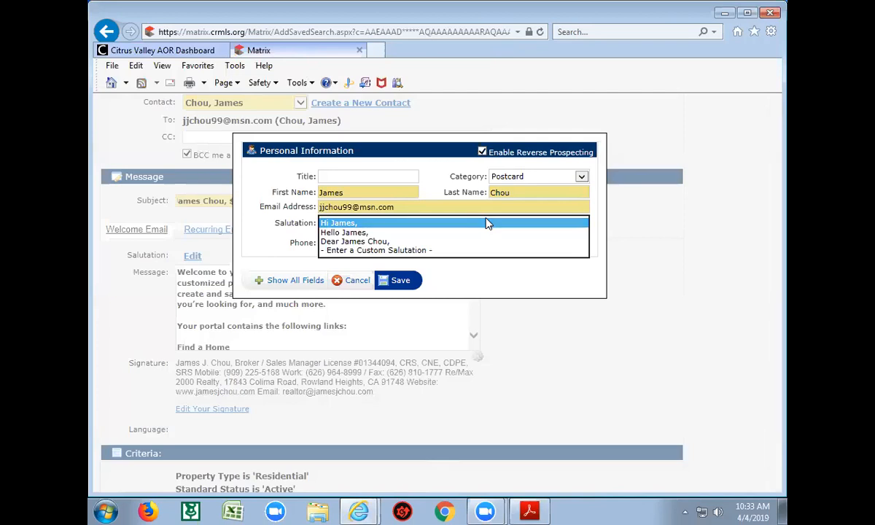
{"action": "key", "text": "BackSpace"}
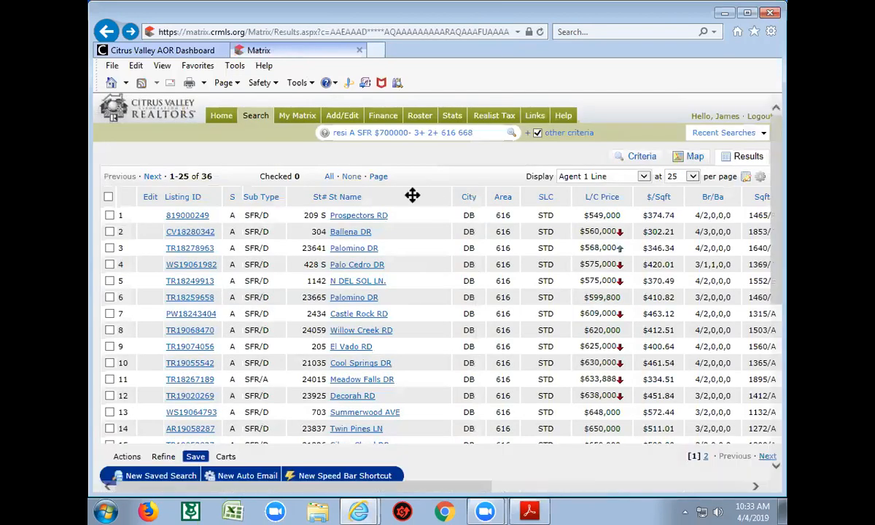
{"action": "left_click", "coordinate": [106, 32]}
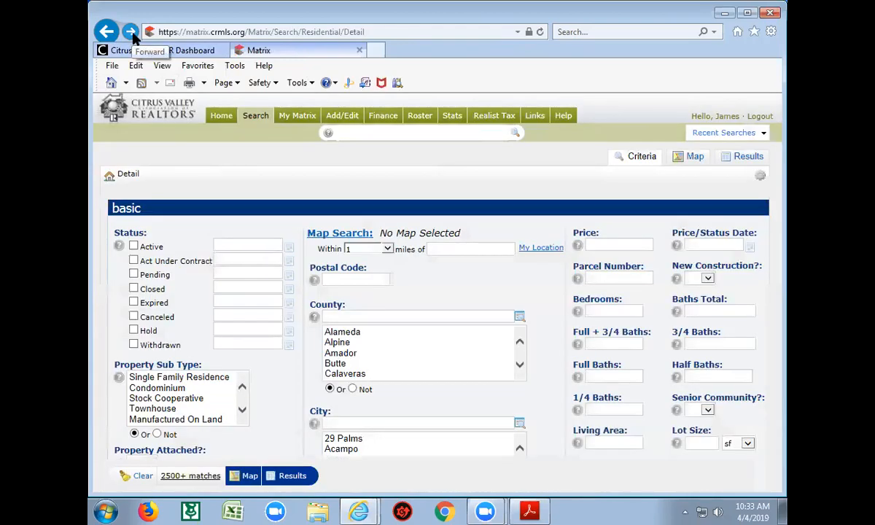
{"action": "left_click", "coordinate": [130, 33]}
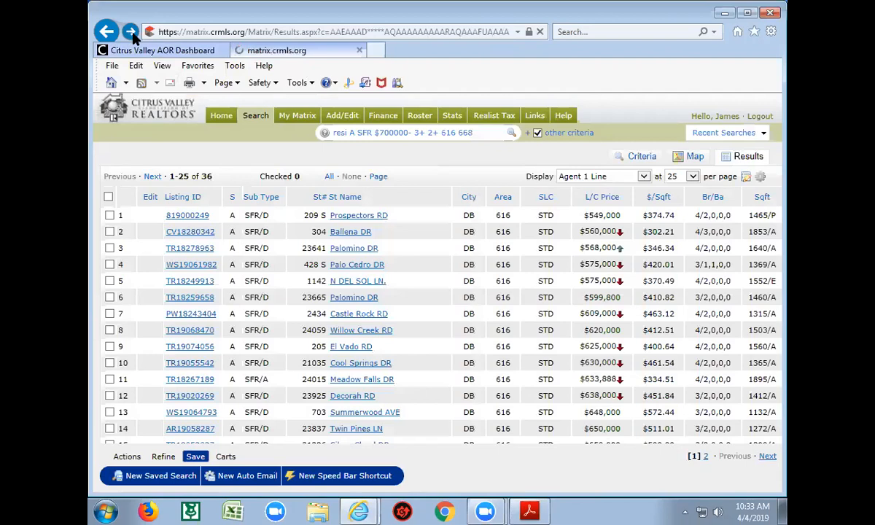
{"action": "left_click", "coordinate": [130, 33]}
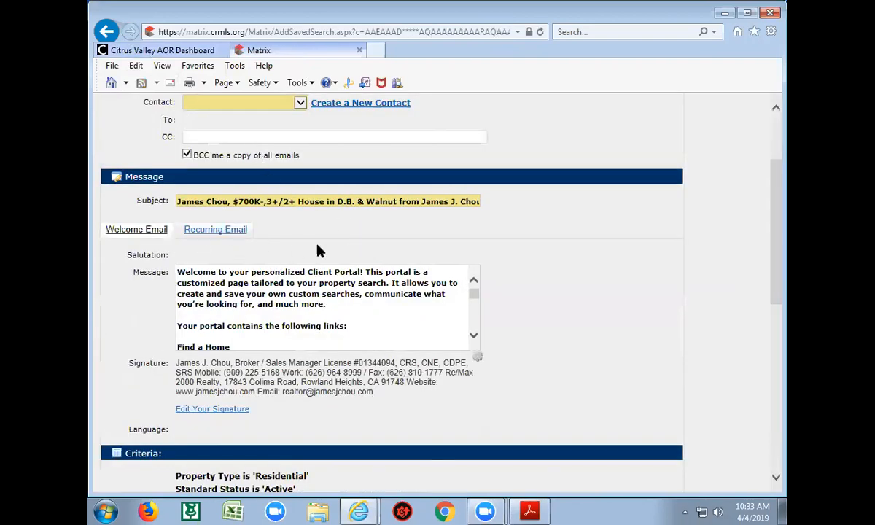
{"action": "scroll", "coordinate": [298, 230], "scroll_direction": "up", "scroll_amount": 1}
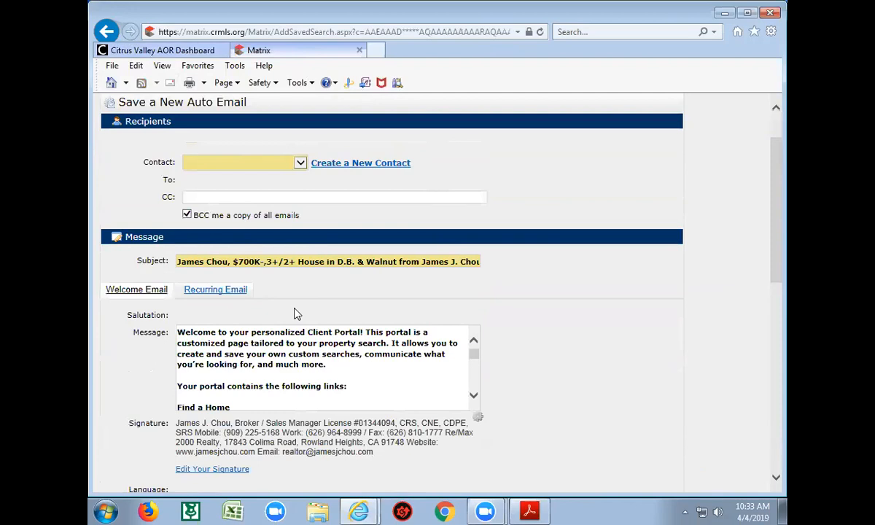
Load the full contact list and select the client as the auto email's contact
{"action": "left_click", "coordinate": [300, 164]}
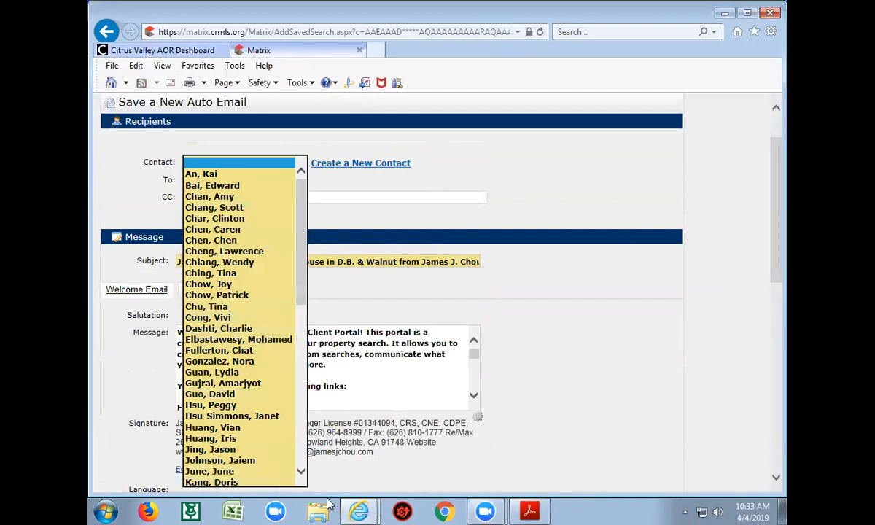
{"action": "left_click_drag", "start_coordinate": [302, 473], "coordinate": [302, 474]}
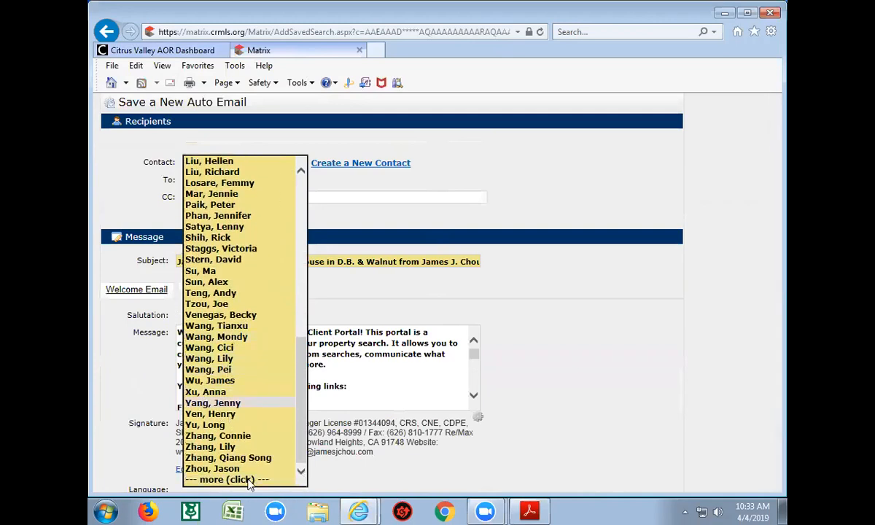
{"action": "left_click", "coordinate": [246, 480]}
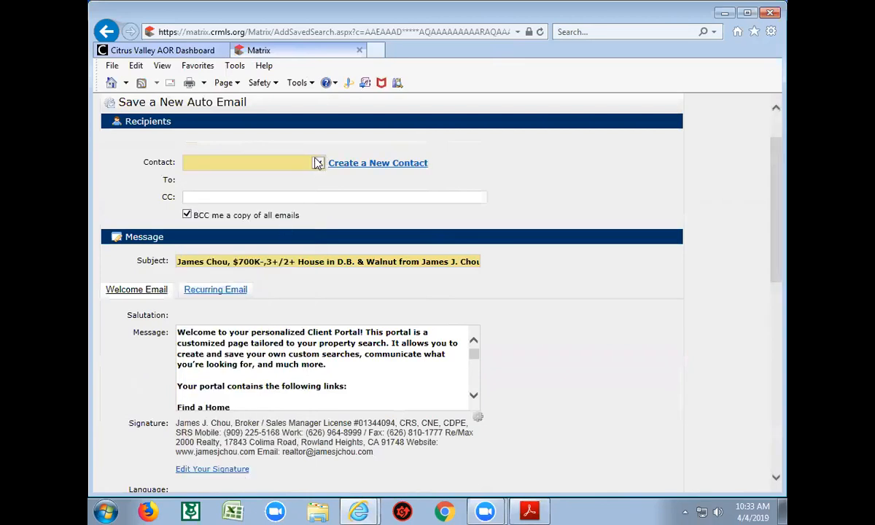
{"action": "left_click", "coordinate": [319, 162]}
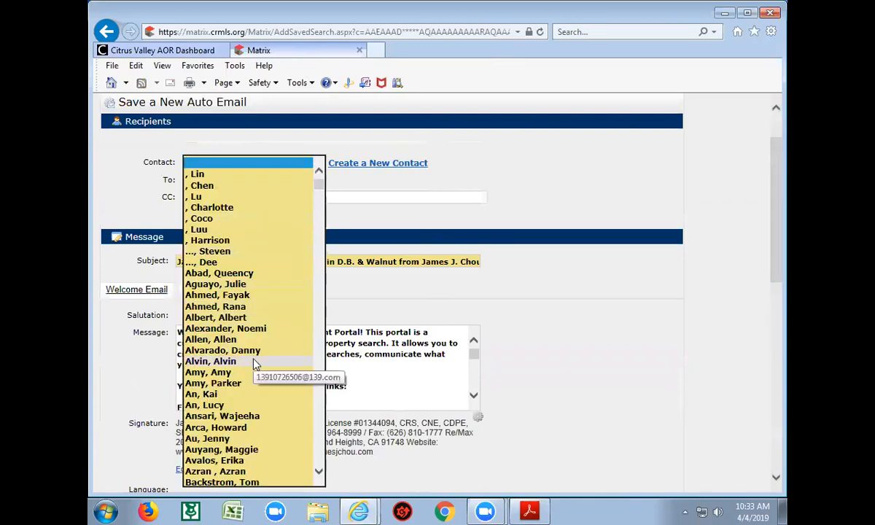
{"action": "scroll", "coordinate": [255, 363], "scroll_direction": "down", "scroll_amount": 10}
{"action": "scroll", "coordinate": [254, 363], "scroll_direction": "down", "scroll_amount": 20}
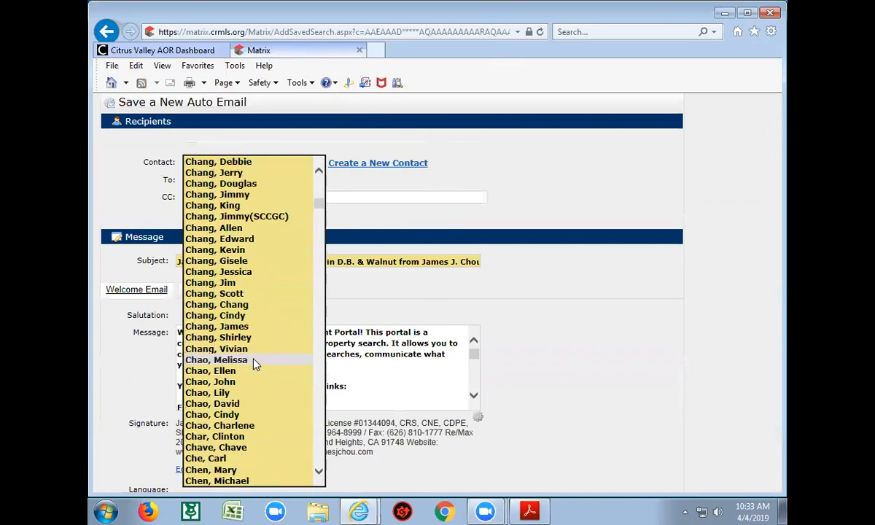
{"action": "scroll", "coordinate": [255, 363], "scroll_direction": "down", "scroll_amount": 7}
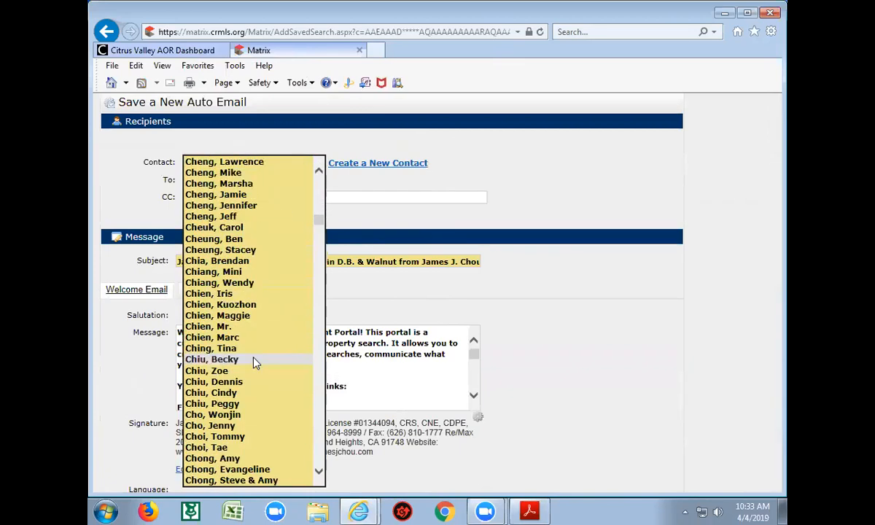
{"action": "scroll", "coordinate": [255, 363], "scroll_direction": "down", "scroll_amount": 3}
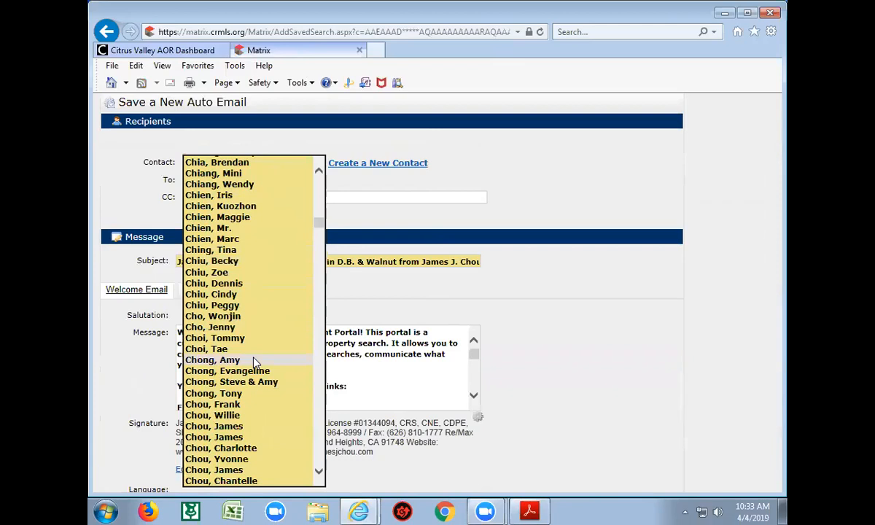
{"action": "left_click", "coordinate": [249, 426]}
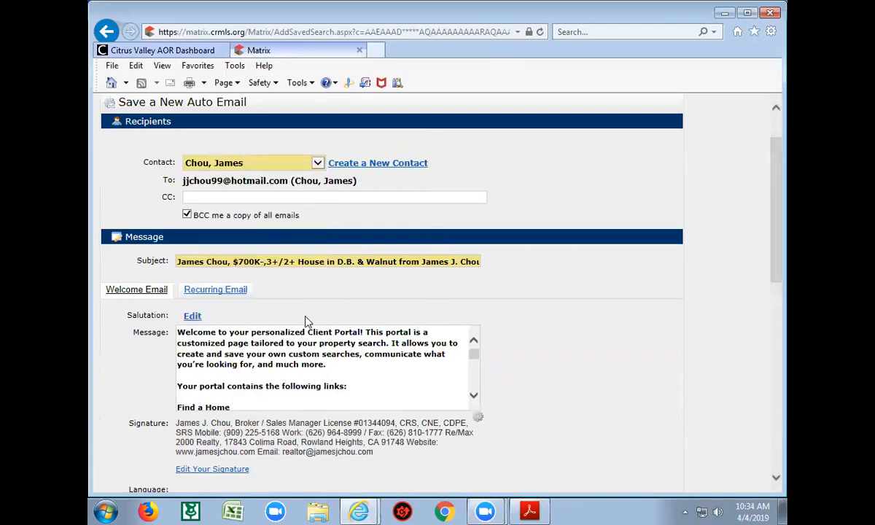
Re-select the same-named contact entry that carries the correct e-mail address
{"action": "left_click", "coordinate": [318, 163]}
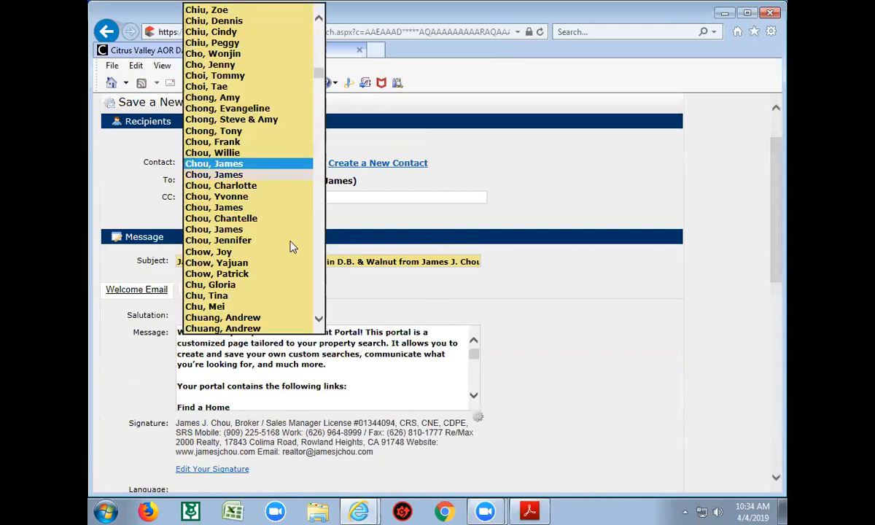
{"action": "left_click", "coordinate": [235, 164]}
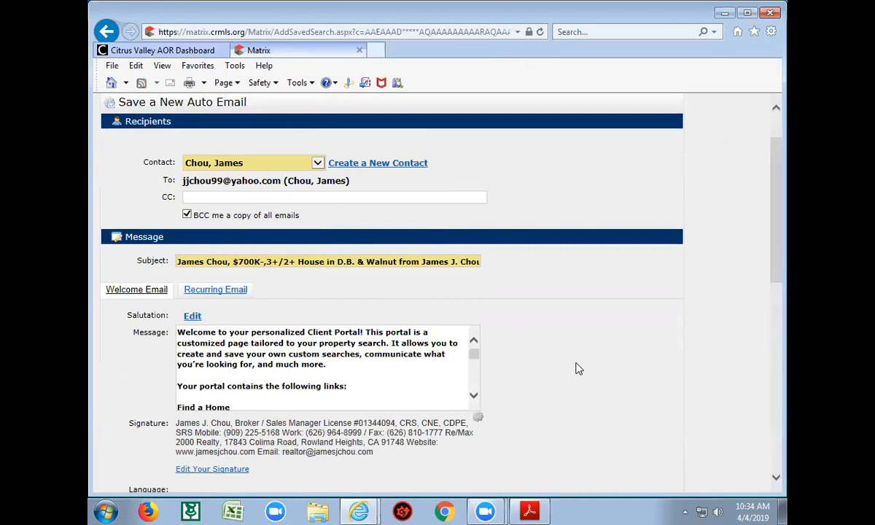
{"action": "scroll", "coordinate": [575, 368], "scroll_direction": "down", "scroll_amount": 1}
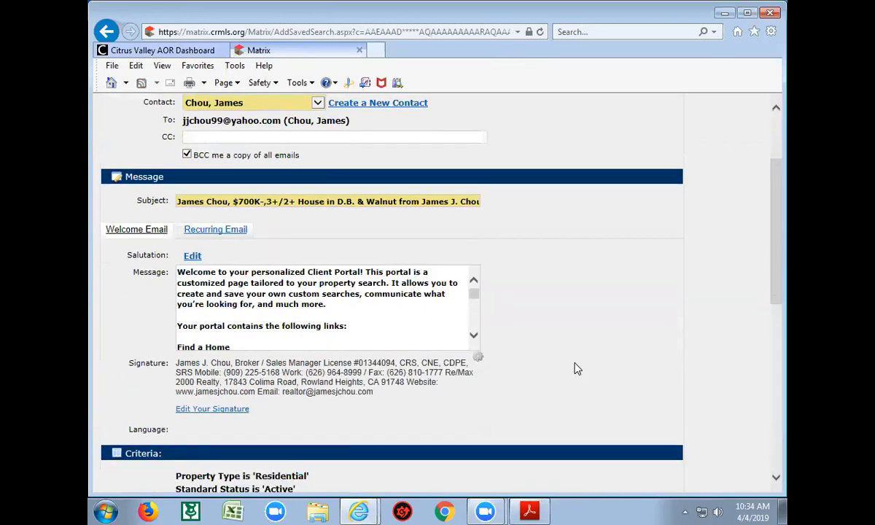
Set a custom salutation of 'Mr.' plus the client's last name and save it
{"action": "left_click", "coordinate": [191, 258]}
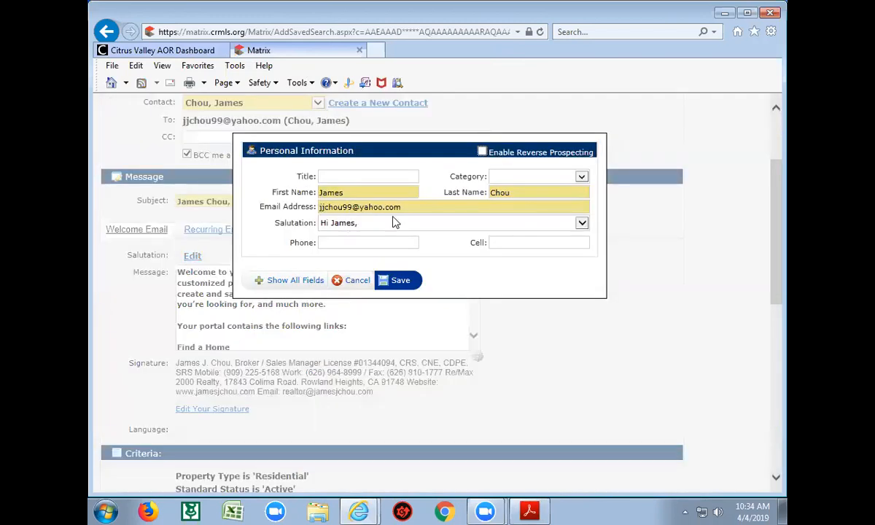
{"action": "left_click", "coordinate": [376, 223]}
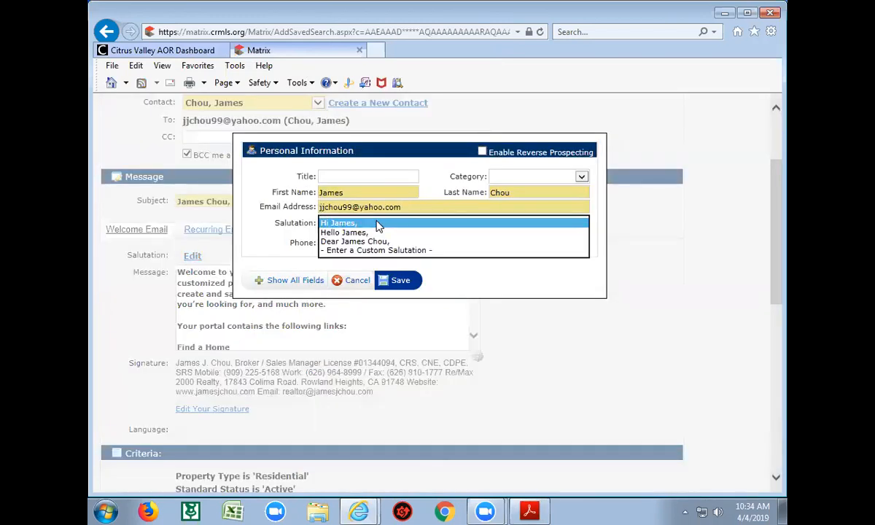
{"action": "left_click", "coordinate": [377, 250]}
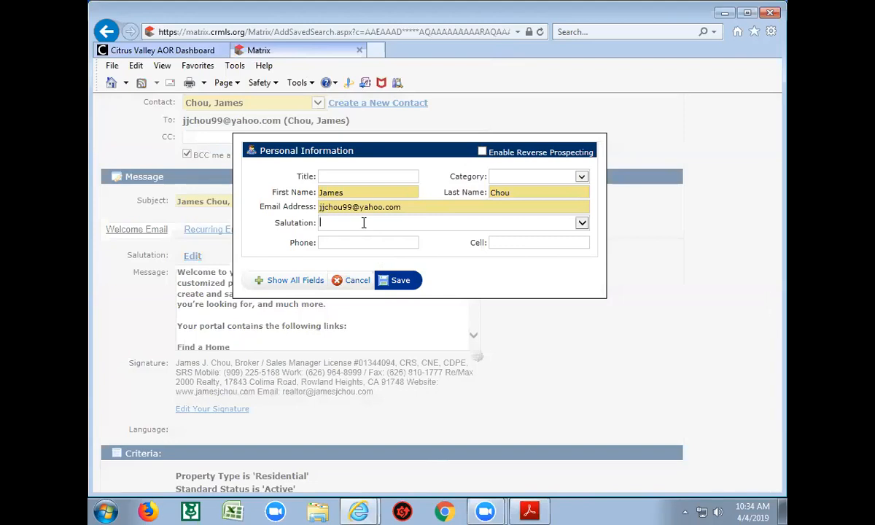
{"action": "type", "text": "Mr. Chou"}
{"action": "left_click", "coordinate": [399, 280]}
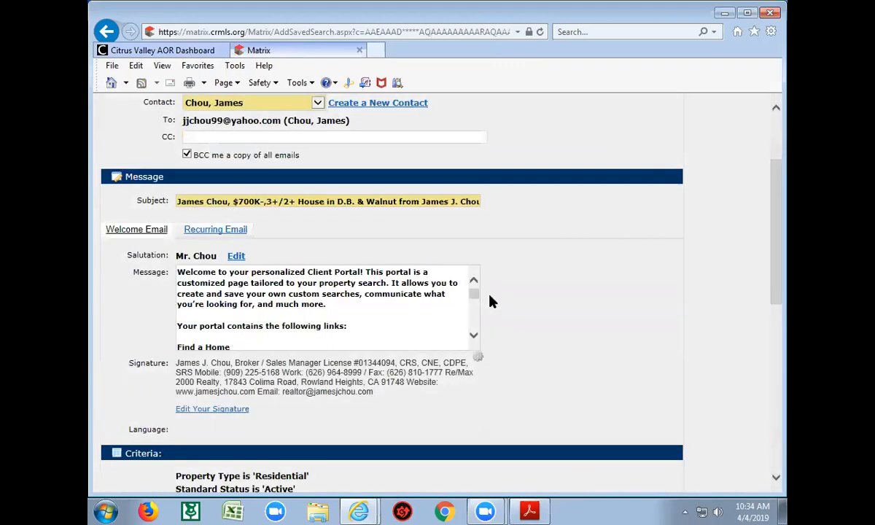
{"action": "left_click", "coordinate": [232, 257]}
Replace part of the signature's Website URL with the agent's new estate domain and save the signature
{"action": "left_click", "coordinate": [214, 410]}
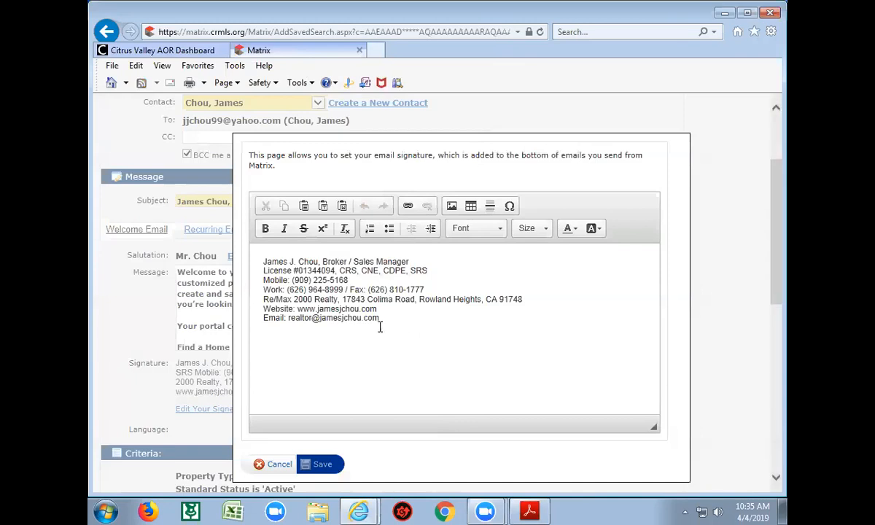
{"action": "left_click", "coordinate": [360, 310]}
{"action": "key", "text": "BackSpace"}
{"action": "key", "text": "BackSpace"}
{"action": "key", "text": "BackSpace"}
{"action": "key", "text": "BackSpace"}
{"action": "key", "text": "BackSpace"}
{"action": "key", "text": "BackSpace"}
{"action": "key", "text": "BackSpace"}
{"action": "key", "text": "BackSpace"}
{"action": "key", "text": "BackSpace"}
{"action": "key", "text": "BackSpace"}
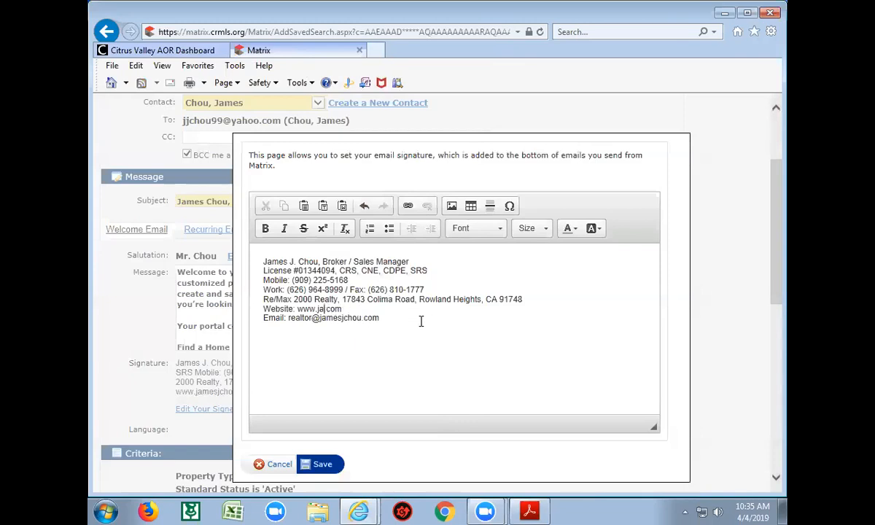
{"action": "type", "text": "jameschou"}
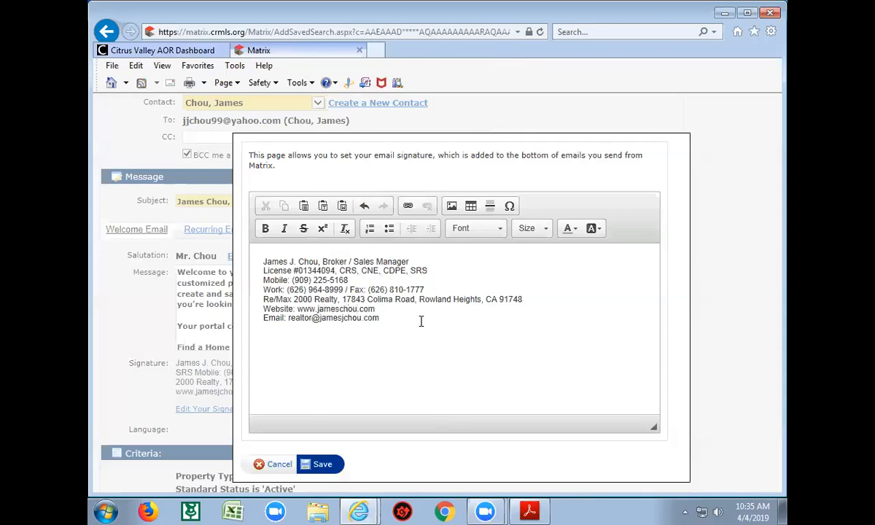
{"action": "type", "text": "estate"}
{"action": "left_click", "coordinate": [421, 314]}
{"action": "left_click", "coordinate": [421, 307]}
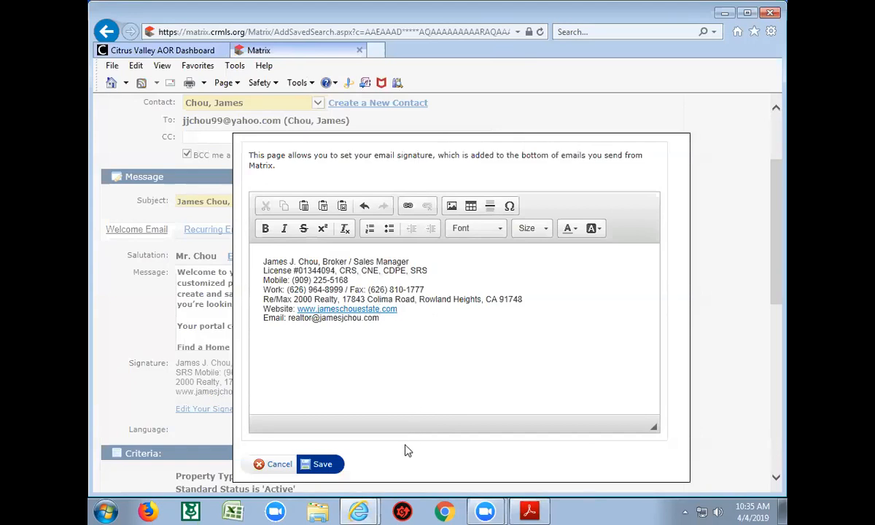
{"action": "left_click", "coordinate": [327, 469]}
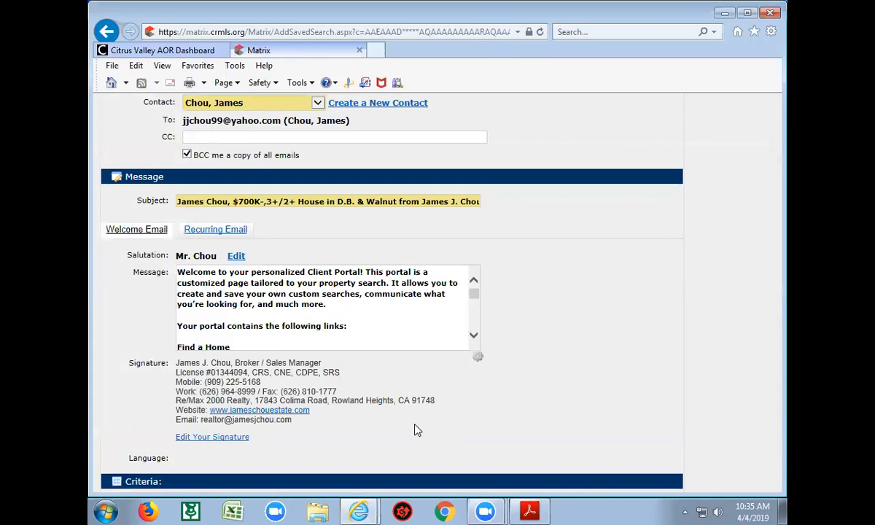
{"action": "left_click", "coordinate": [220, 438]}
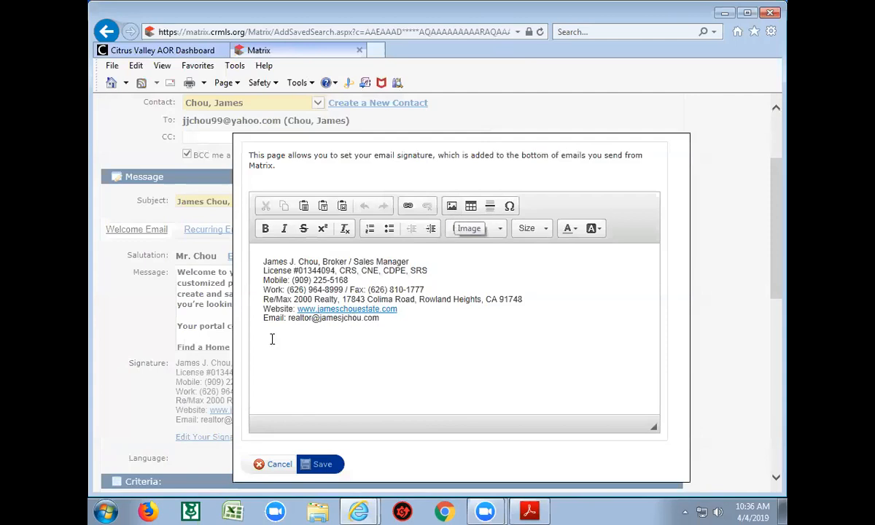
{"action": "left_click", "coordinate": [391, 321]}
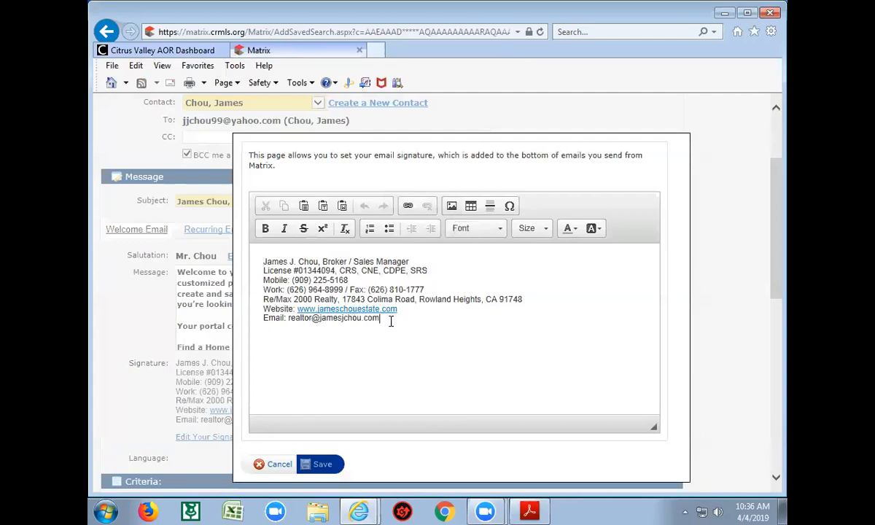
{"action": "key", "text": "Return"}
{"action": "left_click", "coordinate": [452, 207]}
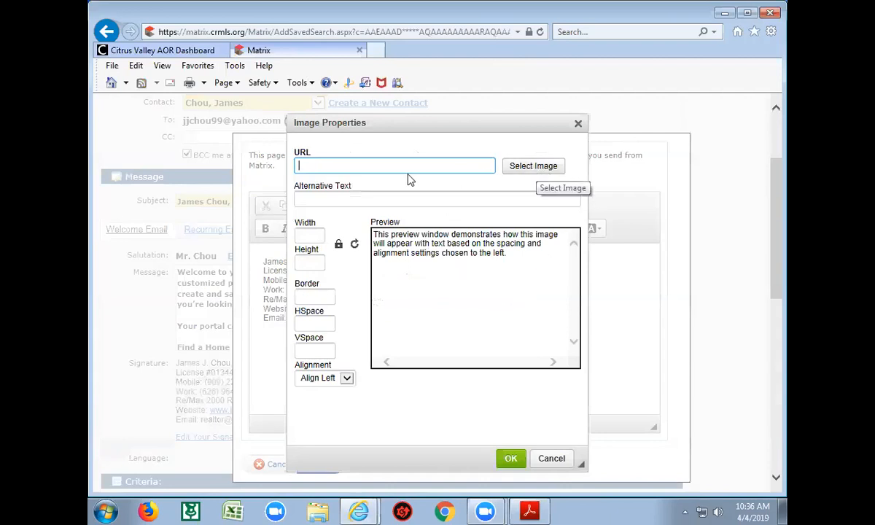
{"action": "left_click", "coordinate": [578, 124]}
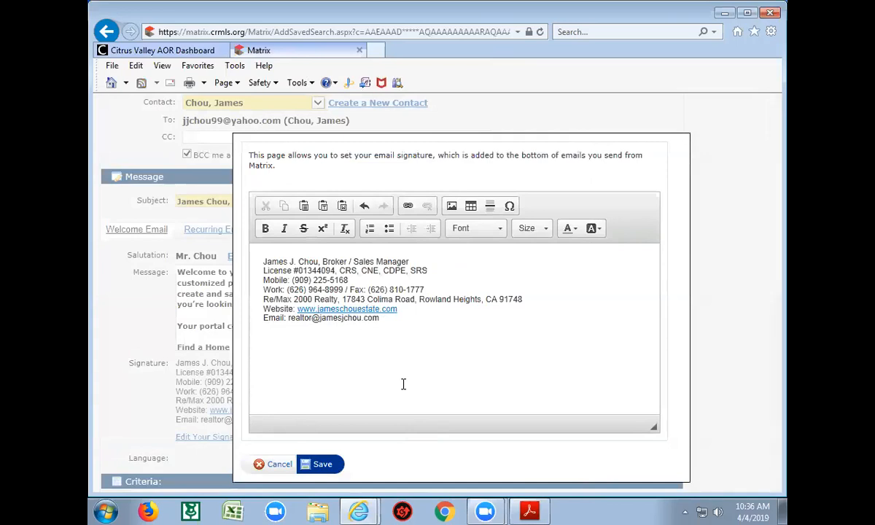
{"action": "left_click", "coordinate": [278, 465]}
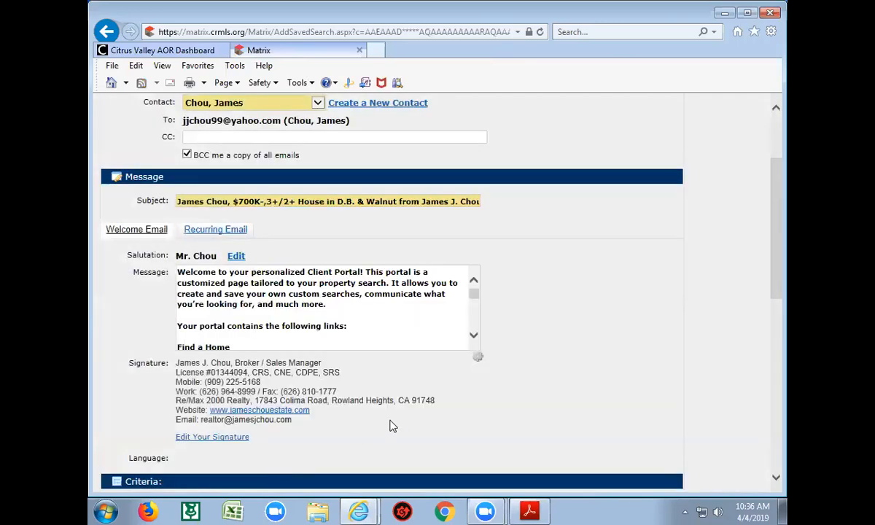
Scroll the Welcome Email message down to its 30-day activation-link expiry note
{"action": "left_click", "coordinate": [474, 336]}
{"action": "left_click", "coordinate": [474, 337]}
{"action": "left_click", "coordinate": [474, 337]}
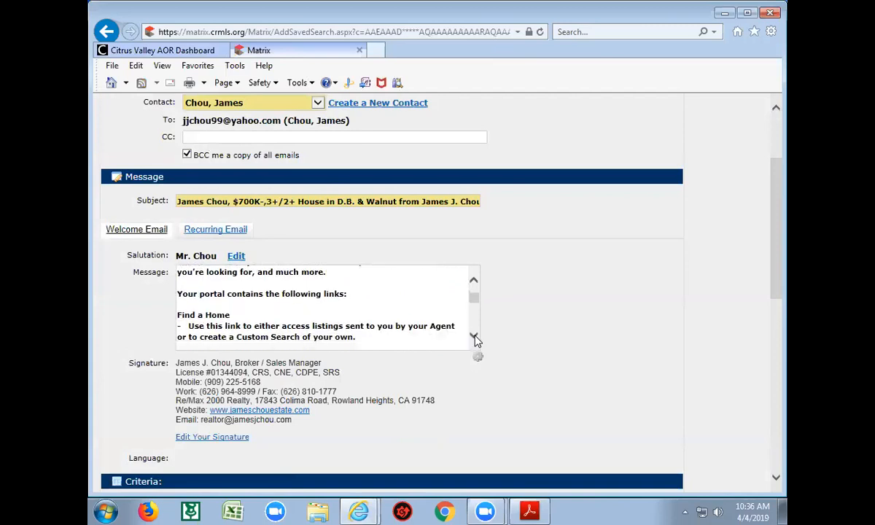
{"action": "left_click", "coordinate": [474, 337]}
{"action": "left_click", "coordinate": [473, 337]}
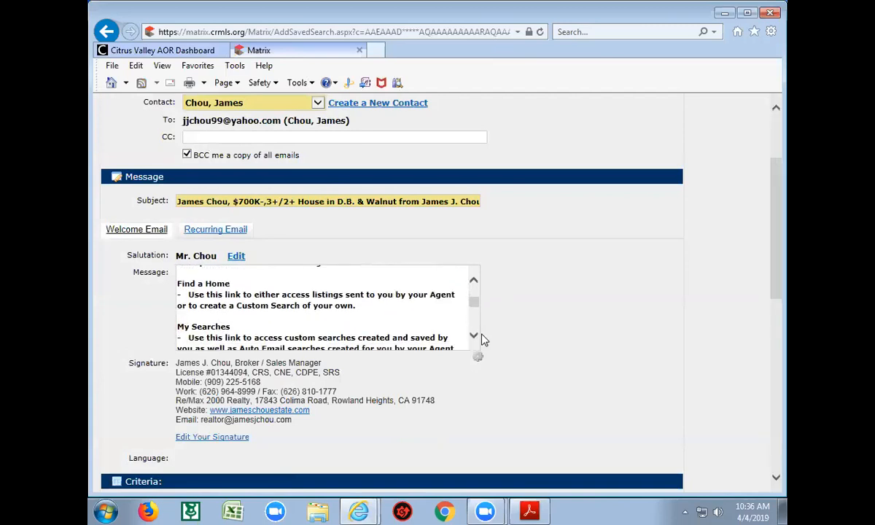
{"action": "left_click", "coordinate": [474, 337]}
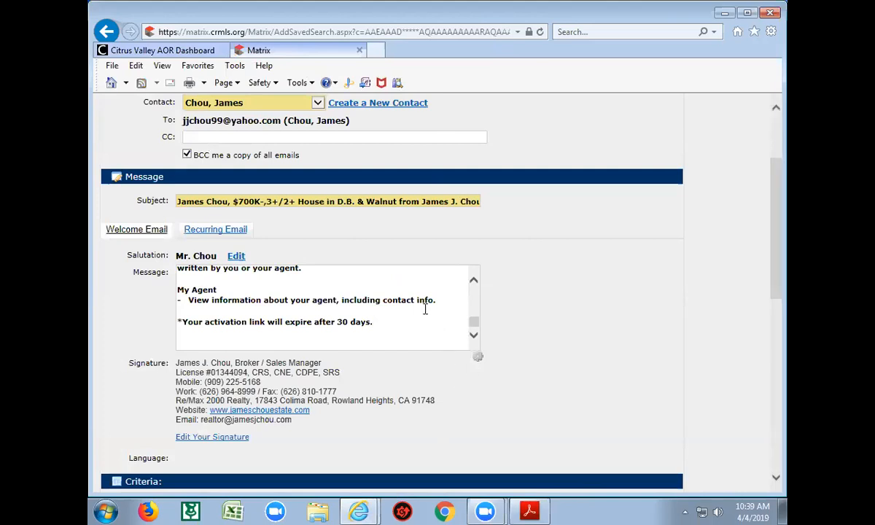
Switch between the Recurring and Welcome Email tabs, ending on the Recurring Email message
{"action": "left_click", "coordinate": [223, 233]}
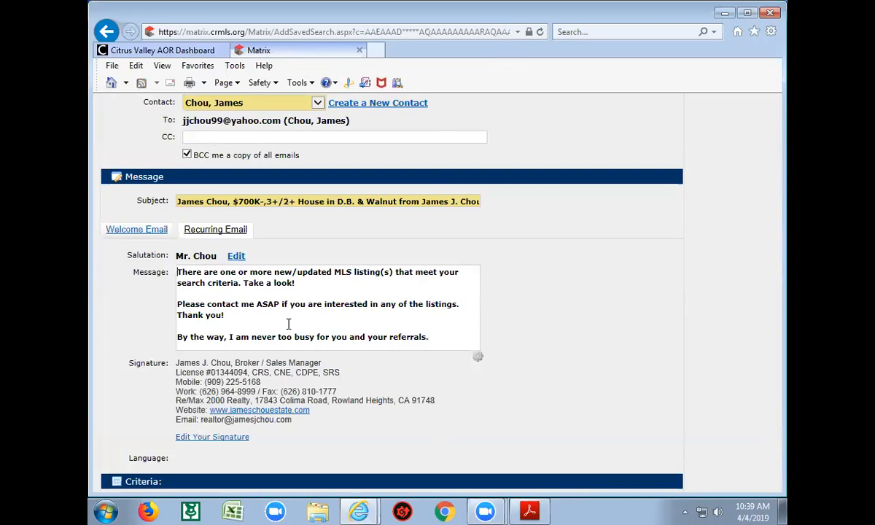
{"action": "left_click", "coordinate": [115, 230]}
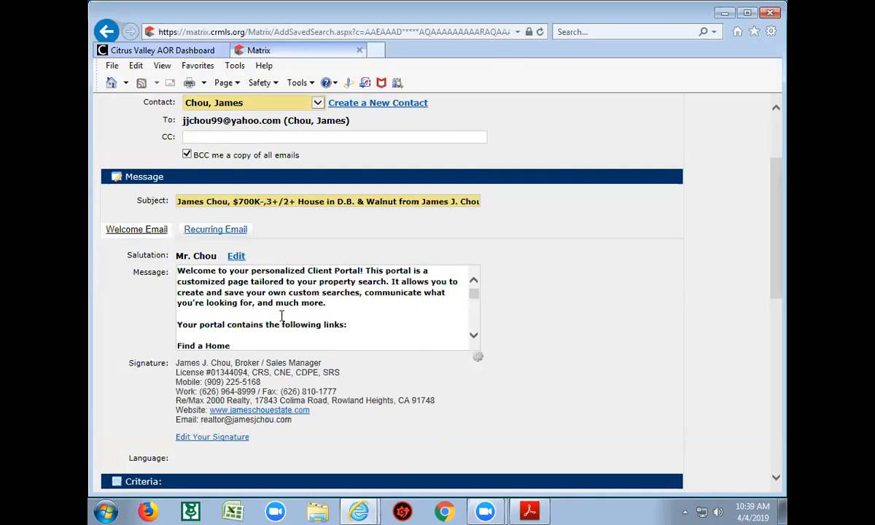
{"action": "left_click", "coordinate": [217, 232]}
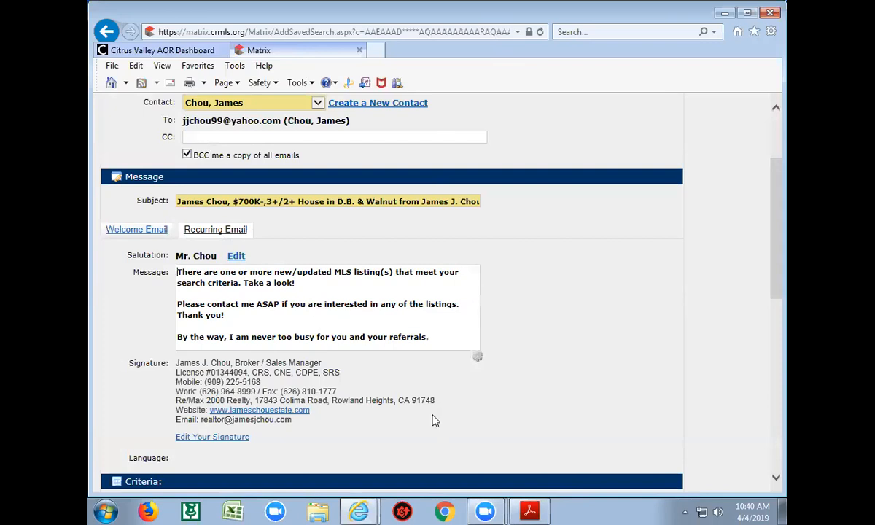
{"action": "scroll", "coordinate": [423, 420], "scroll_direction": "down", "scroll_amount": 3}
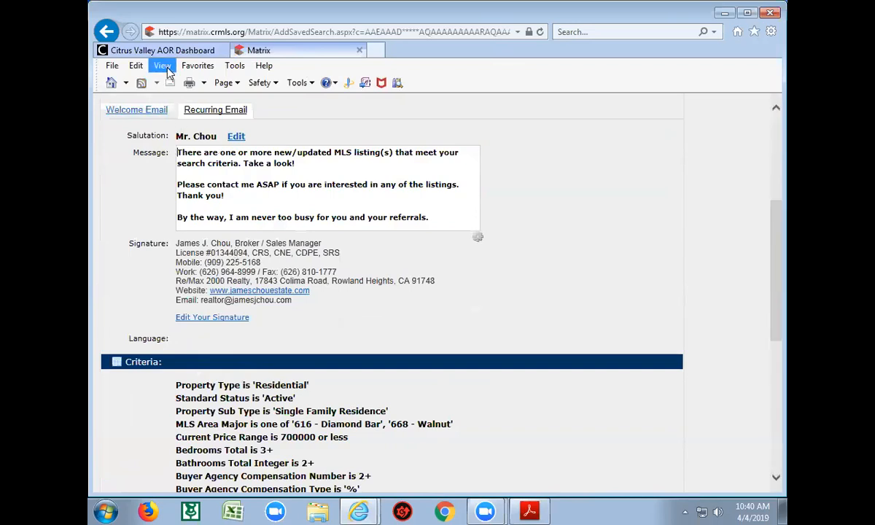
From the Citrus Valley AOR Dashboard, open CRMLS Resources and follow Public Search to Homesnap
{"action": "left_click", "coordinate": [182, 51]}
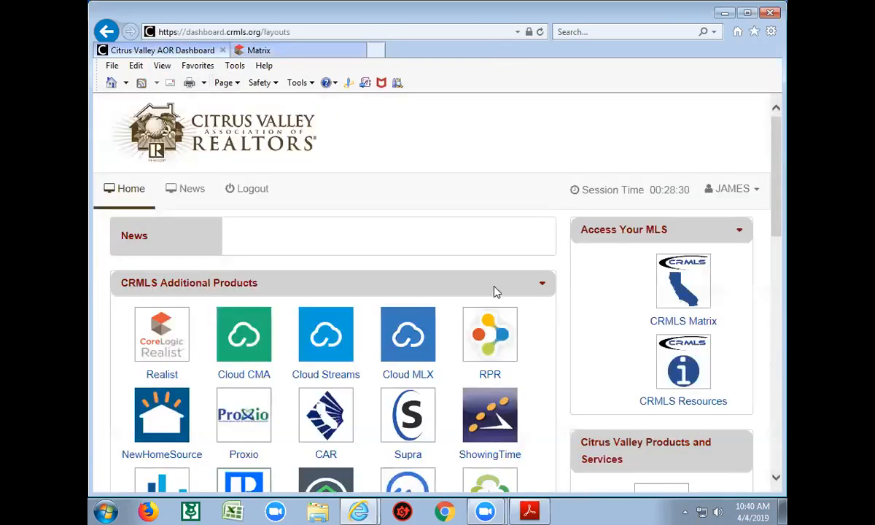
{"action": "left_click", "coordinate": [690, 373]}
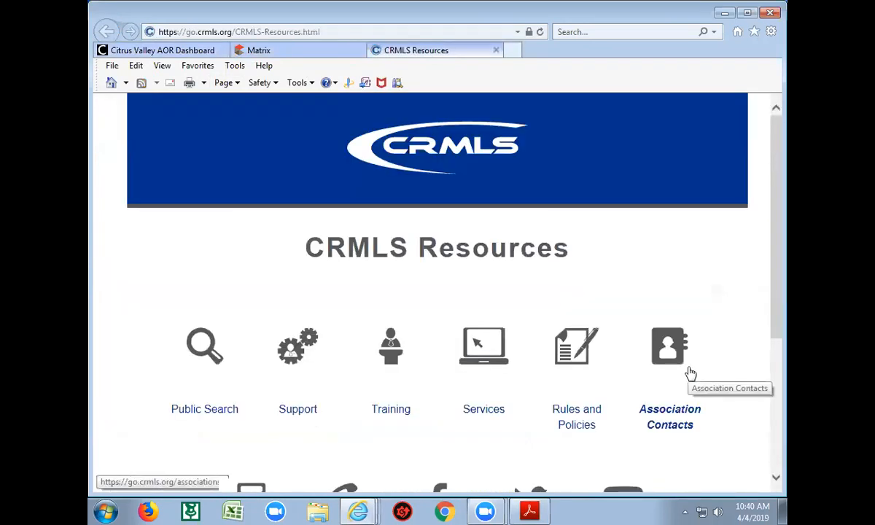
{"action": "scroll", "coordinate": [690, 373], "scroll_direction": "down", "scroll_amount": 2}
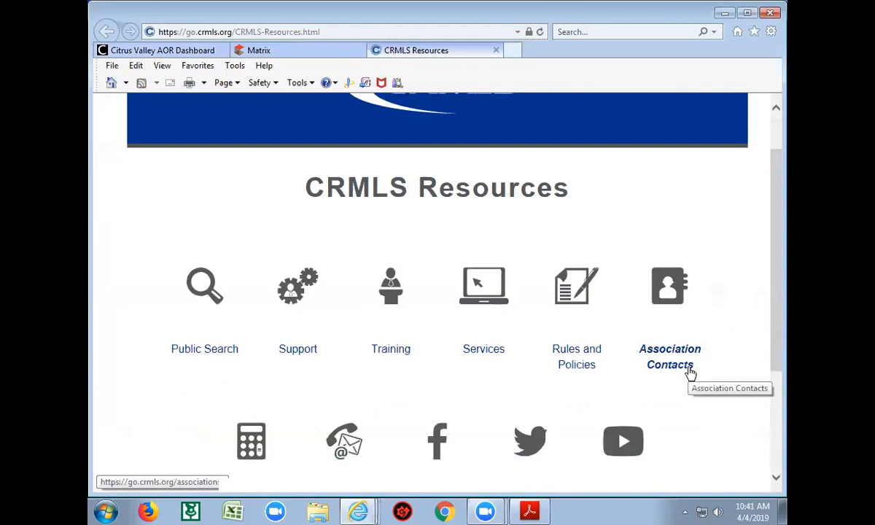
{"action": "scroll", "coordinate": [690, 373], "scroll_direction": "down", "scroll_amount": 1}
{"action": "scroll", "coordinate": [690, 373], "scroll_direction": "down", "scroll_amount": 2}
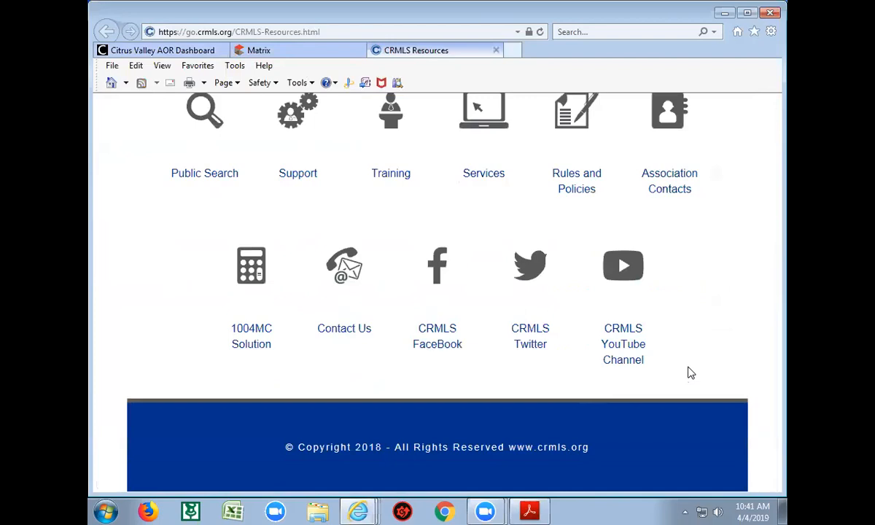
{"action": "scroll", "coordinate": [689, 372], "scroll_direction": "up", "scroll_amount": 2}
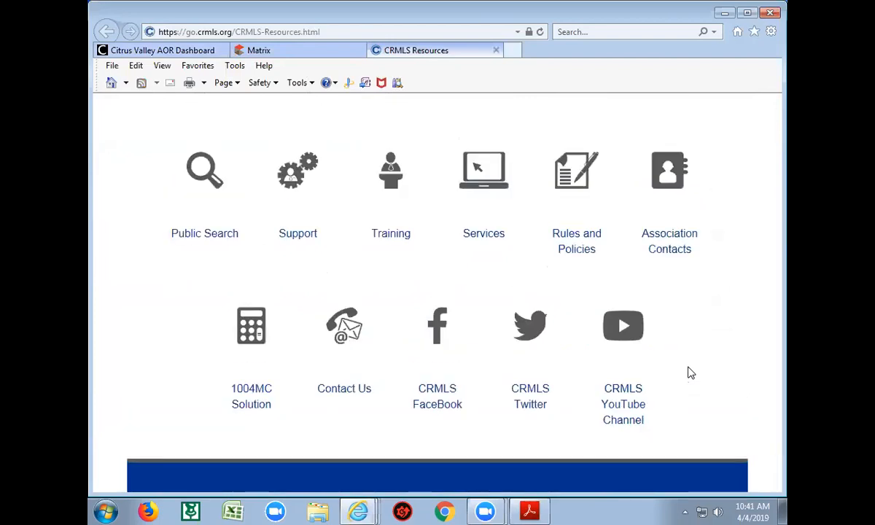
{"action": "scroll", "coordinate": [688, 371], "scroll_direction": "up", "scroll_amount": 2}
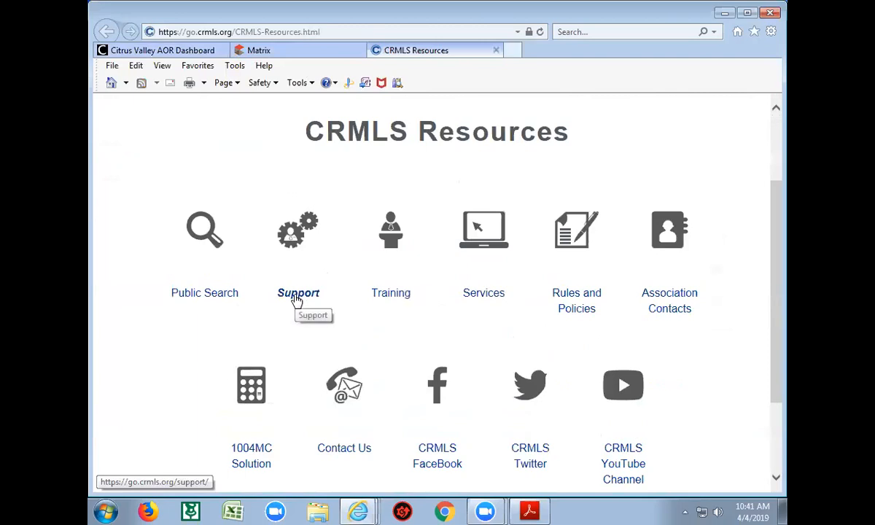
{"action": "left_click", "coordinate": [223, 297]}
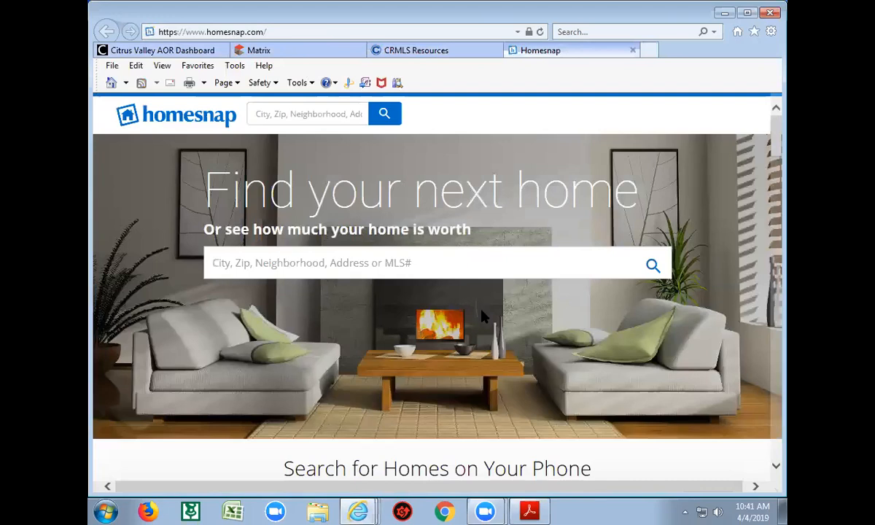
Scroll through the Homesnap home page, then close its tab
{"action": "scroll", "coordinate": [482, 315], "scroll_direction": "down", "scroll_amount": 2}
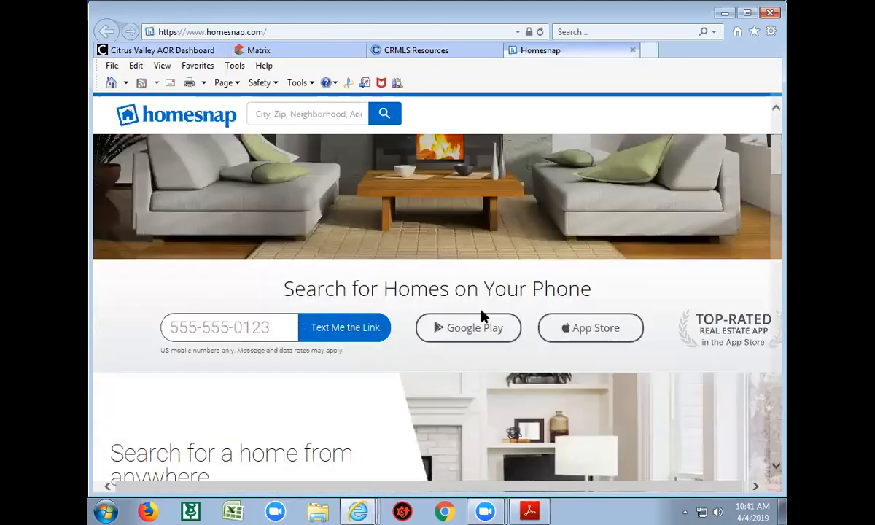
{"action": "scroll", "coordinate": [481, 315], "scroll_direction": "up", "scroll_amount": 2}
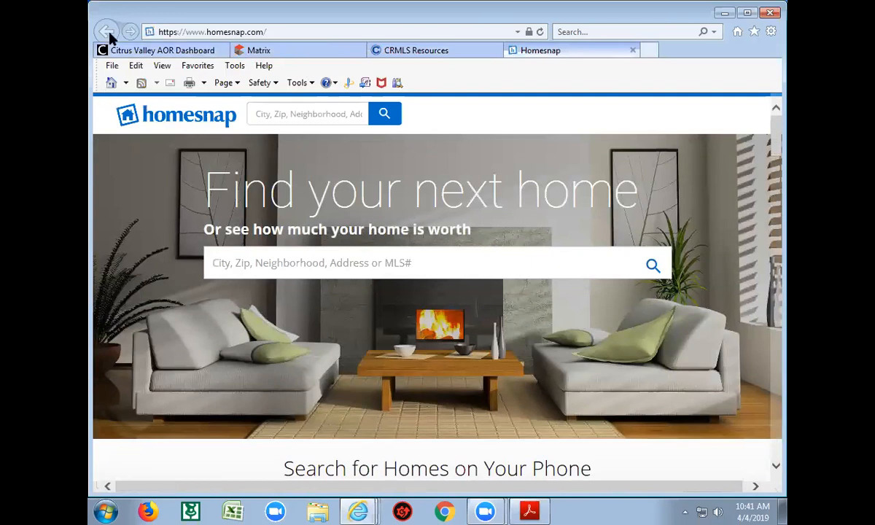
{"action": "left_click", "coordinate": [632, 51]}
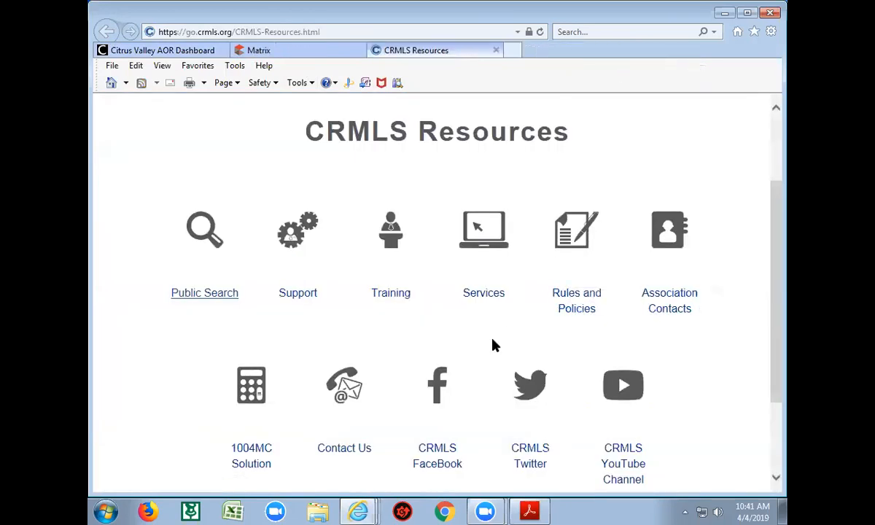
Open the CRMLS Support page, scroll through it, and close it
{"action": "left_click", "coordinate": [298, 296]}
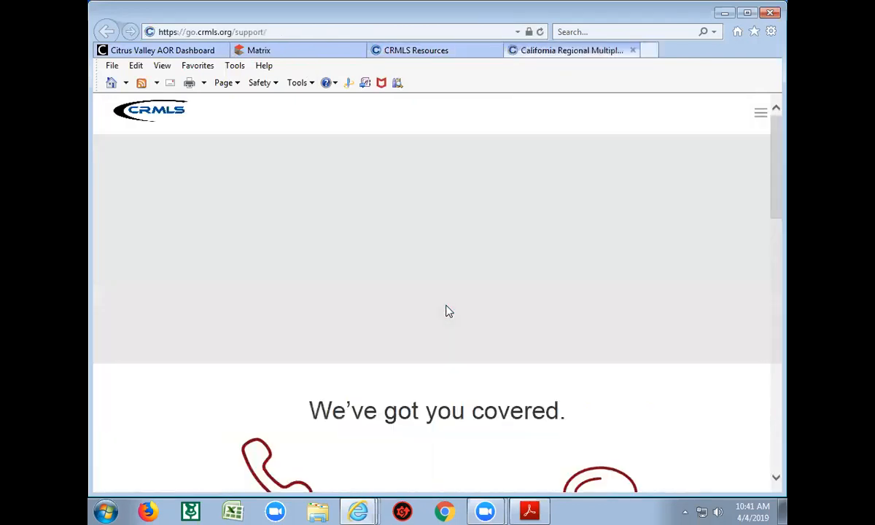
{"action": "scroll", "coordinate": [448, 312], "scroll_direction": "down", "scroll_amount": 5}
{"action": "scroll", "coordinate": [449, 312], "scroll_direction": "down", "scroll_amount": 1}
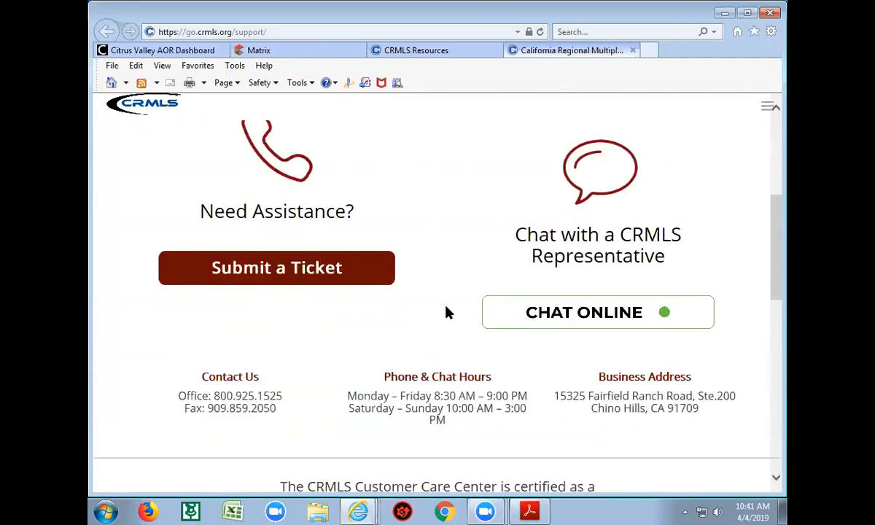
{"action": "scroll", "coordinate": [449, 312], "scroll_direction": "down", "scroll_amount": 6}
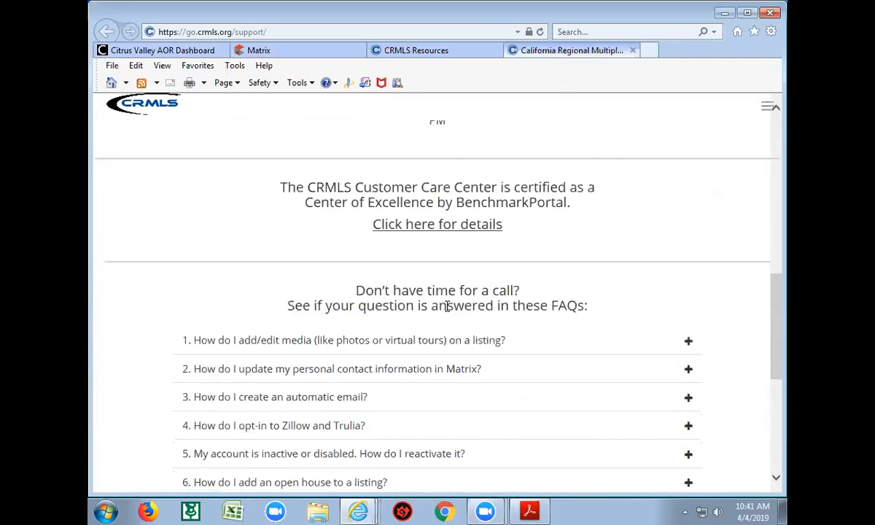
{"action": "scroll", "coordinate": [449, 312], "scroll_direction": "up", "scroll_amount": 6}
{"action": "scroll", "coordinate": [449, 312], "scroll_direction": "up", "scroll_amount": 4}
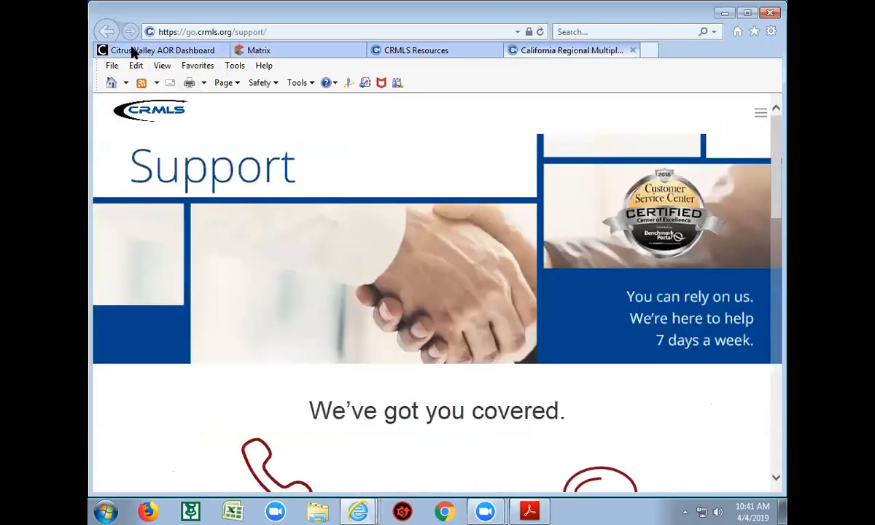
{"action": "left_click", "coordinate": [632, 51]}
Close the CRMLS Resources tab to return to the Matrix auto email form
{"action": "scroll", "coordinate": [397, 250], "scroll_direction": "up", "scroll_amount": 2}
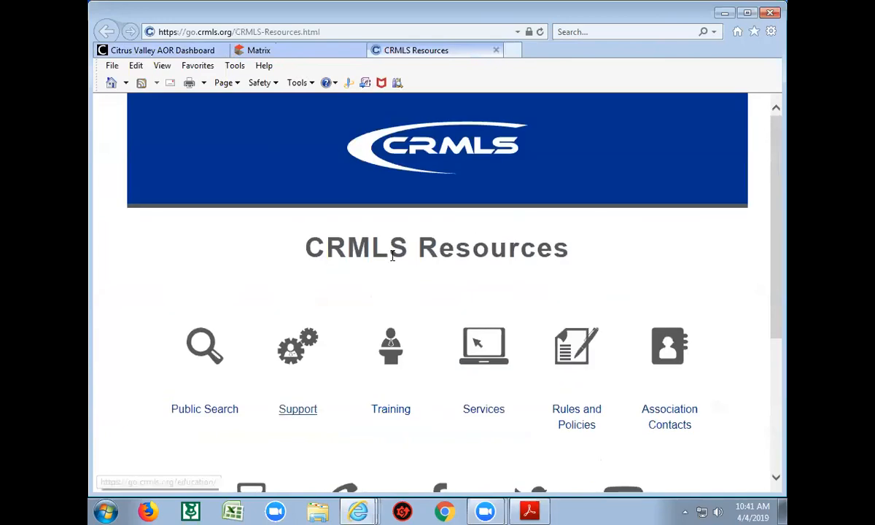
{"action": "left_click", "coordinate": [496, 51]}
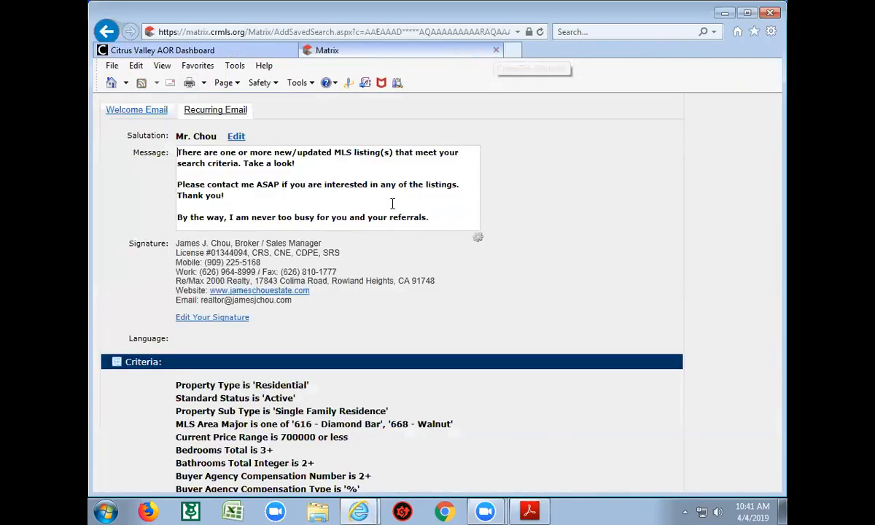
{"action": "scroll", "coordinate": [372, 357], "scroll_direction": "down", "scroll_amount": 3}
Check Enable concierge mode in the auto email's Settings section
{"action": "scroll", "coordinate": [374, 357], "scroll_direction": "down", "scroll_amount": 1}
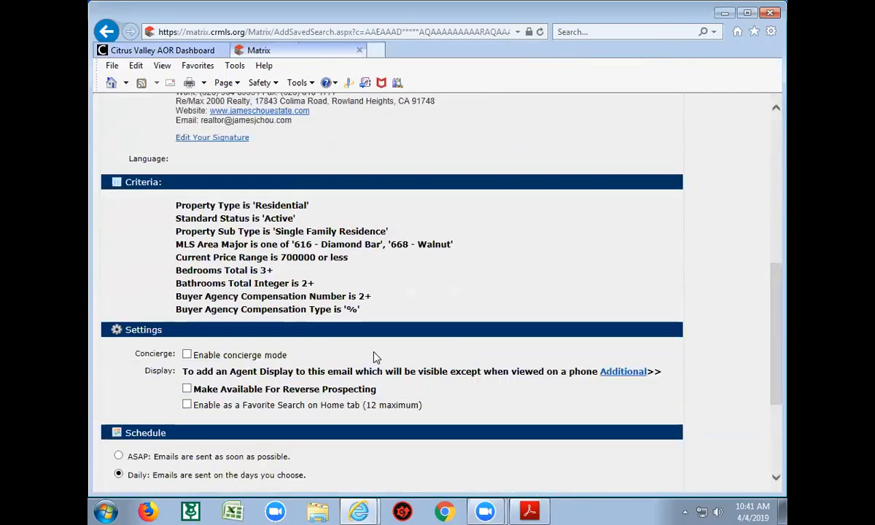
{"action": "scroll", "coordinate": [373, 357], "scroll_direction": "down", "scroll_amount": 1}
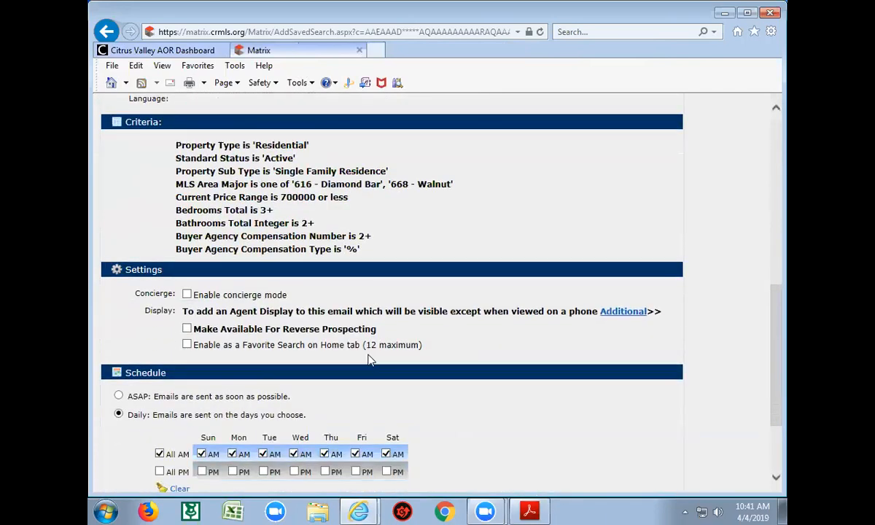
{"action": "left_click", "coordinate": [186, 295]}
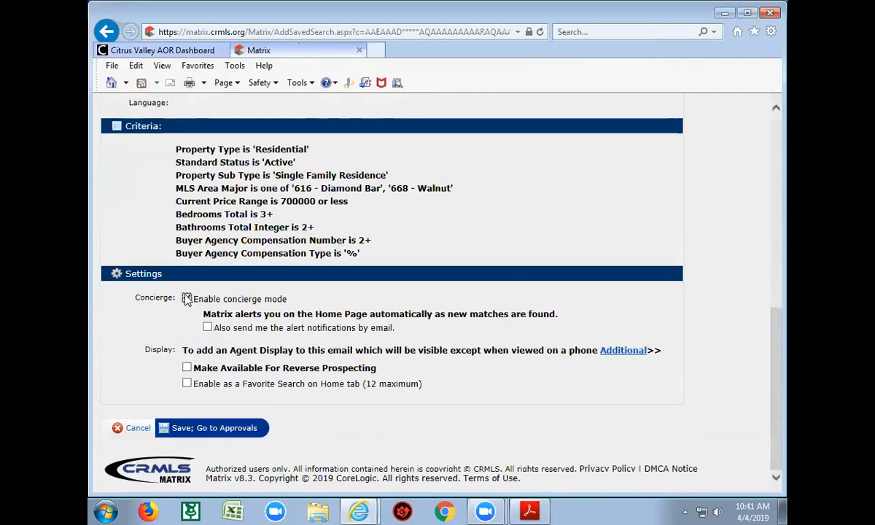
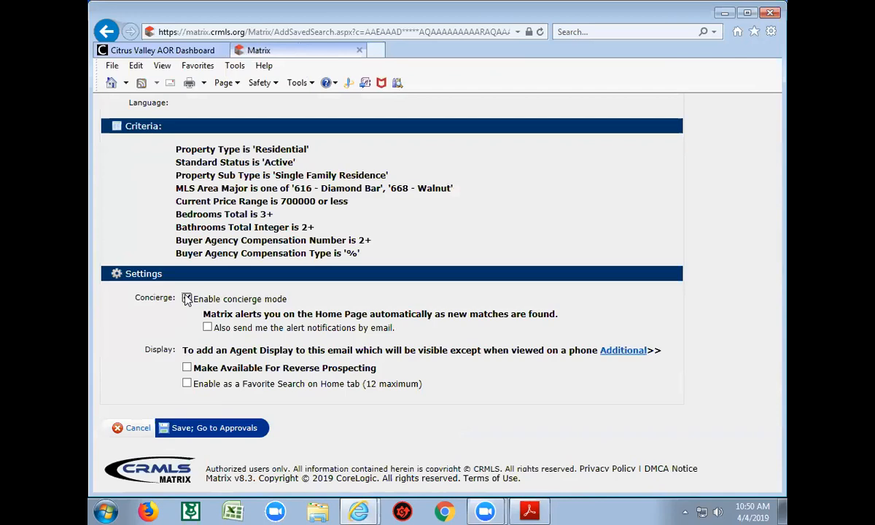
Check 'Enable concierge mode' and 'Also send me the alert notifications by email'
{"action": "left_click", "coordinate": [187, 300]}
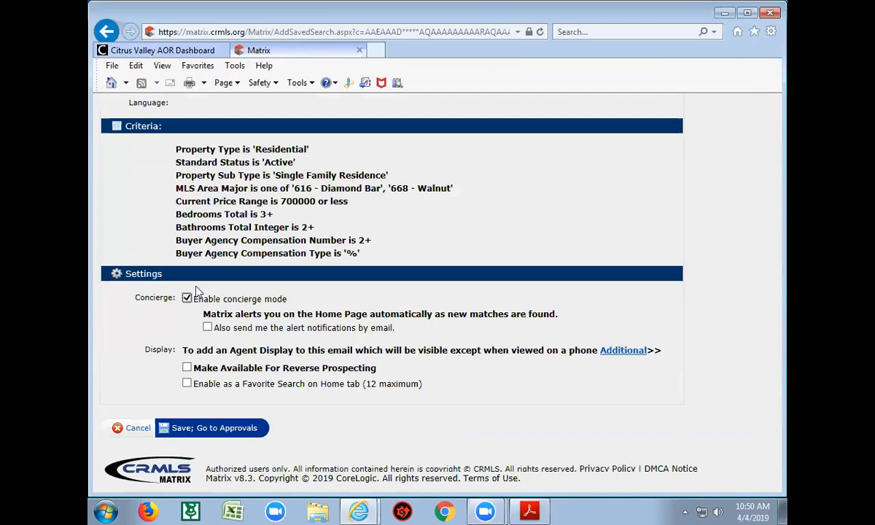
{"action": "left_click", "coordinate": [208, 329]}
Uncheck 'Also send me the alert notifications by email' under the concierge setting
{"action": "left_click", "coordinate": [207, 328]}
Turn off concierge mode and expand the Agent Display dropdown to view its options
{"action": "left_click", "coordinate": [187, 299]}
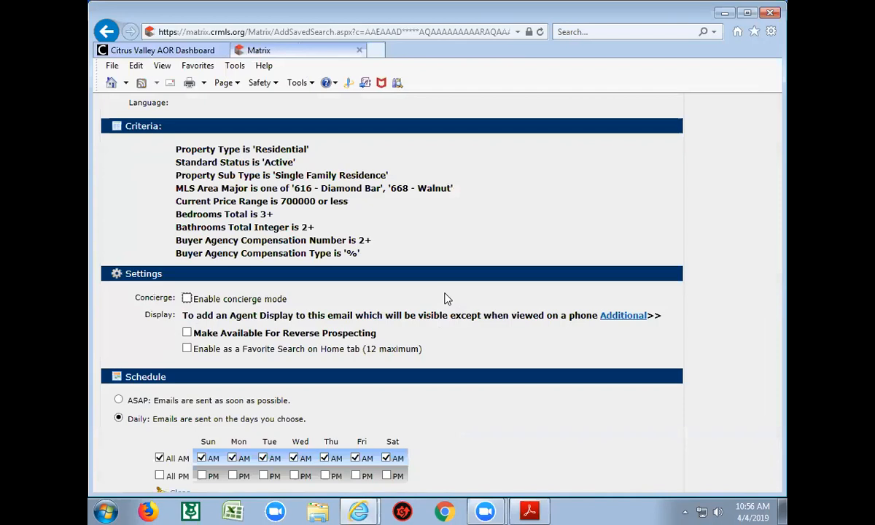
{"action": "left_click", "coordinate": [629, 317]}
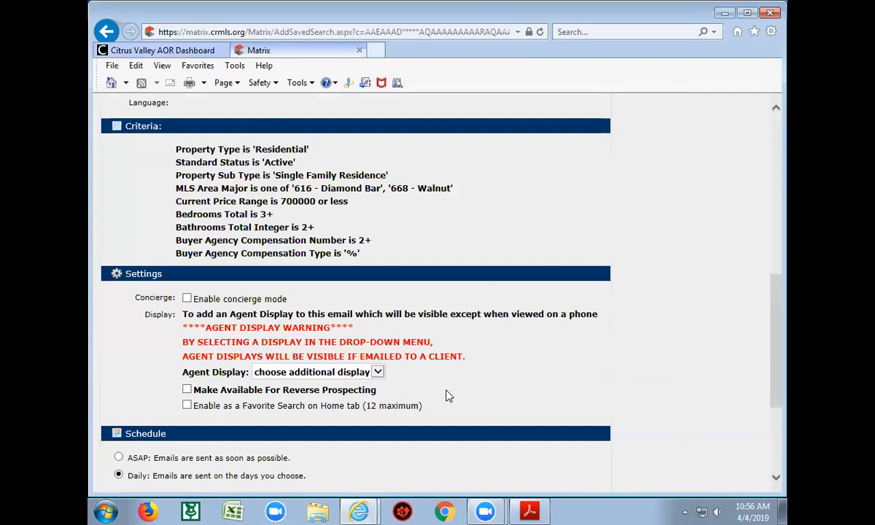
{"action": "left_click", "coordinate": [378, 374]}
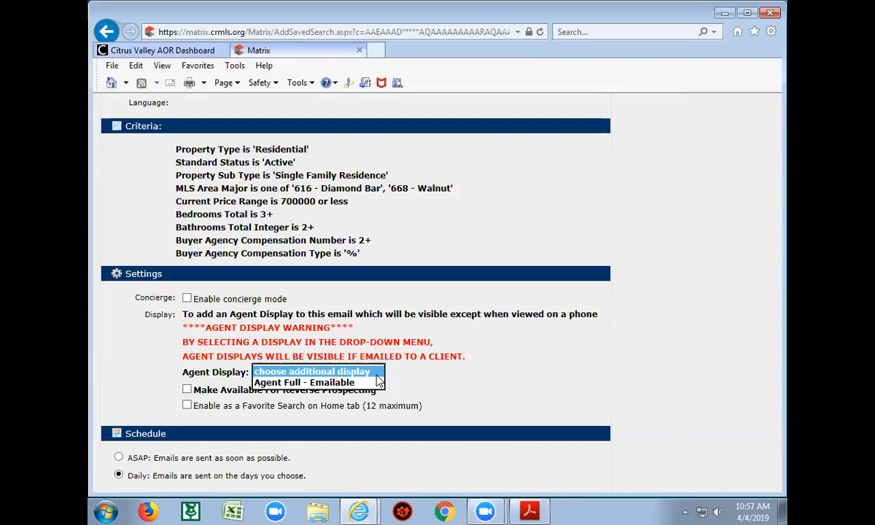
Close the Agent Display list on 'choose additional display', leaving Agent Full - Emailable unselected
{"action": "left_click", "coordinate": [378, 375]}
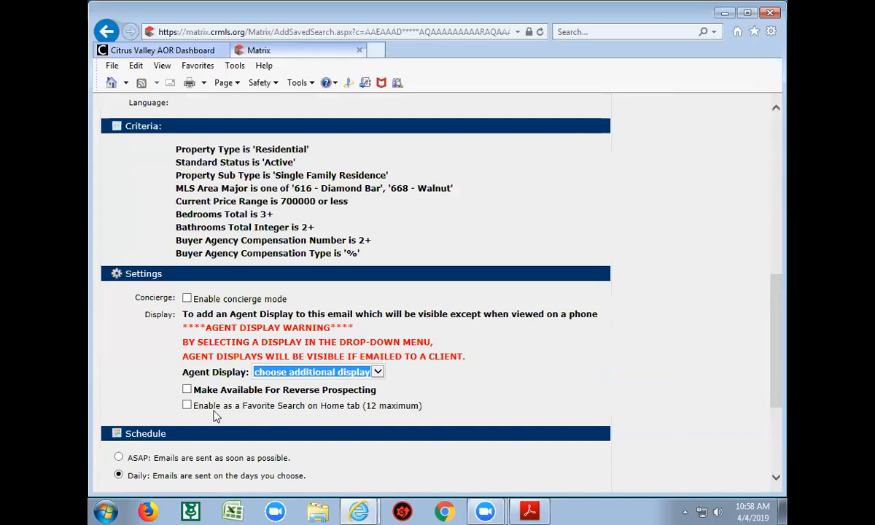
{"action": "left_click", "coordinate": [186, 406]}
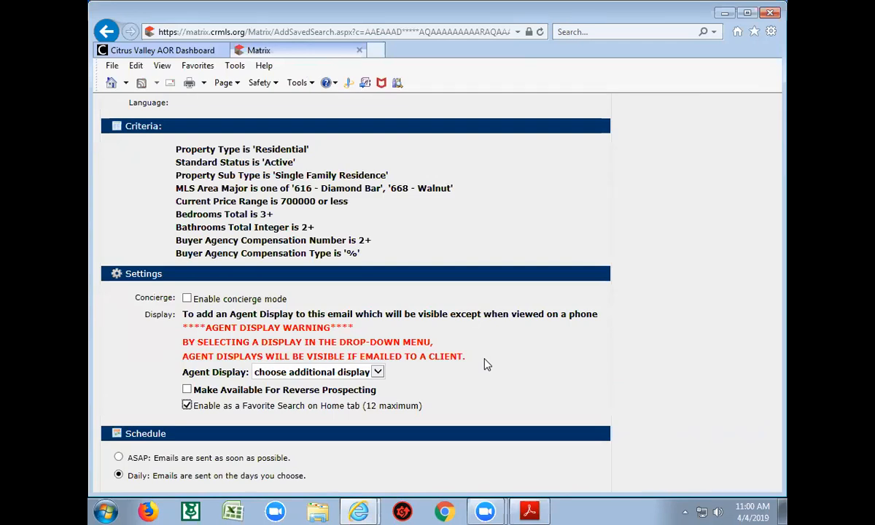
Uncheck 'Enable as a Favorite Search on Home tab' and scroll down to the Schedule section
{"action": "left_click", "coordinate": [187, 406]}
{"action": "scroll", "coordinate": [452, 403], "scroll_direction": "down", "scroll_amount": 1}
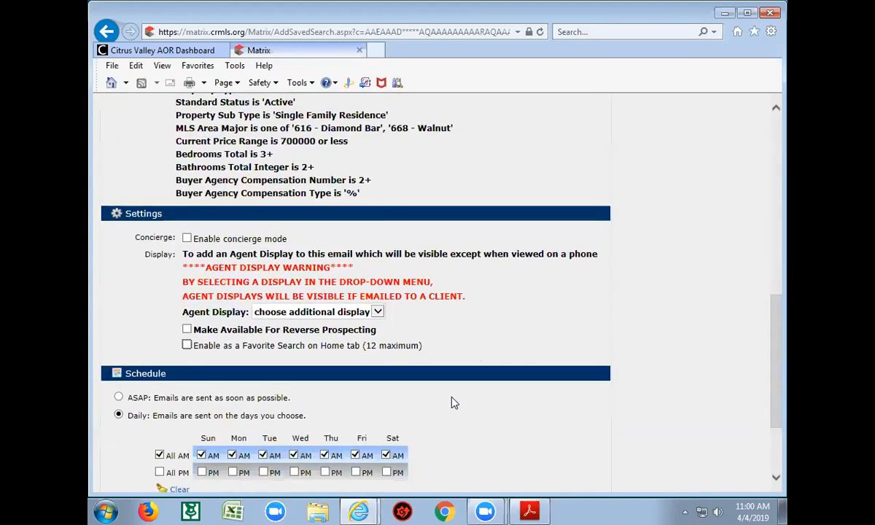
{"action": "scroll", "coordinate": [452, 403], "scroll_direction": "down", "scroll_amount": 1}
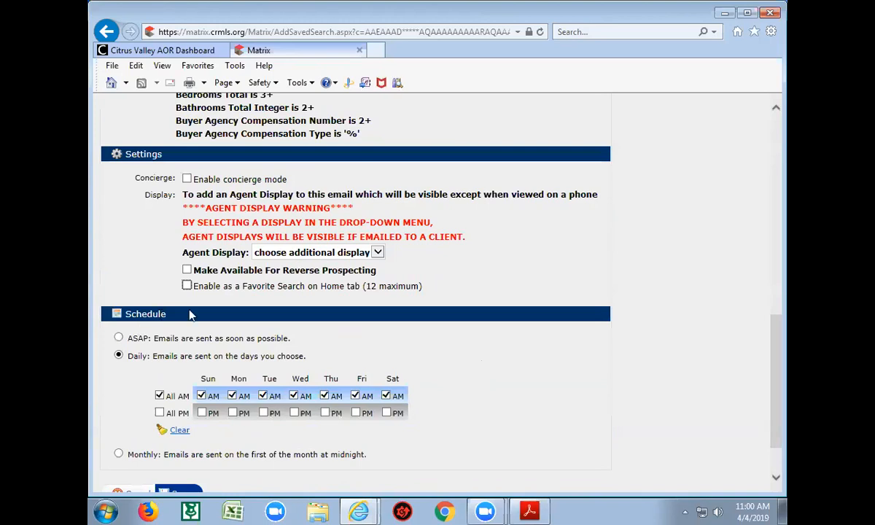
{"action": "scroll", "coordinate": [431, 368], "scroll_direction": "down", "scroll_amount": 1}
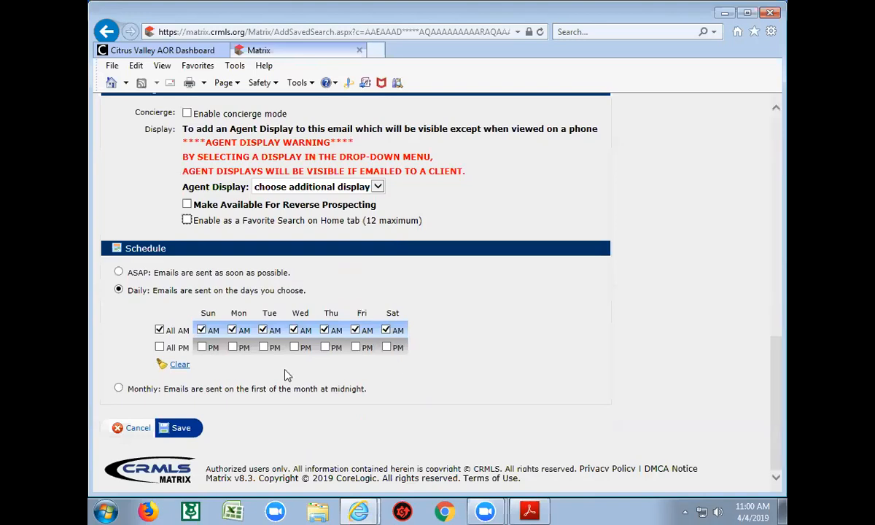
{"action": "left_click", "coordinate": [160, 348]}
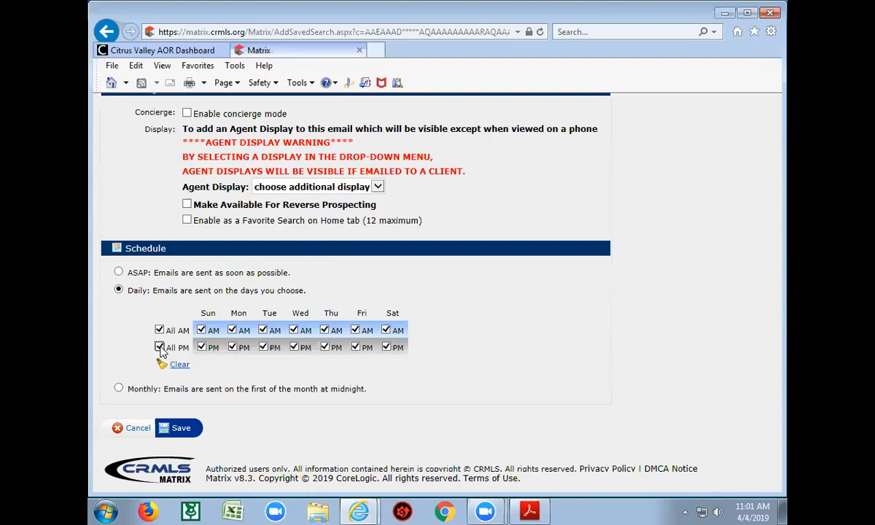
{"action": "left_click", "coordinate": [160, 348]}
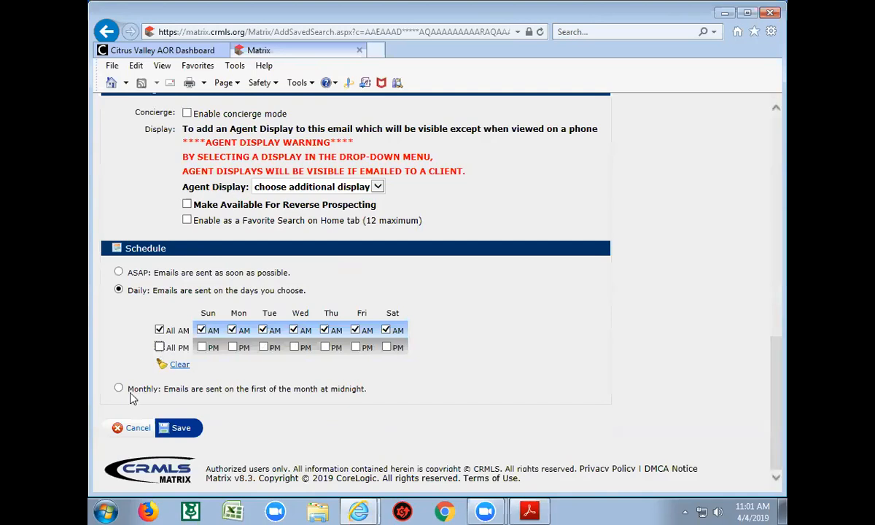
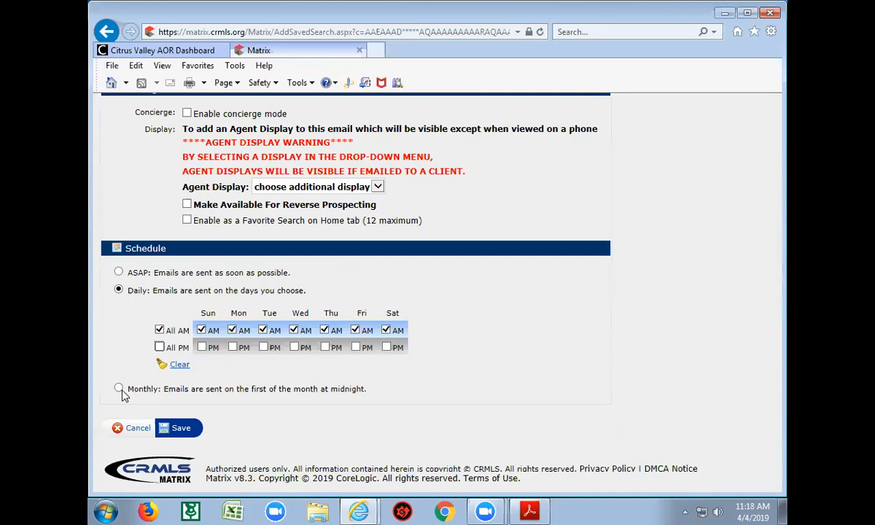
Cancel the unsaved auto email setup and return to the 36 residential listing results
{"action": "scroll", "coordinate": [122, 394], "scroll_direction": "up", "scroll_amount": 1}
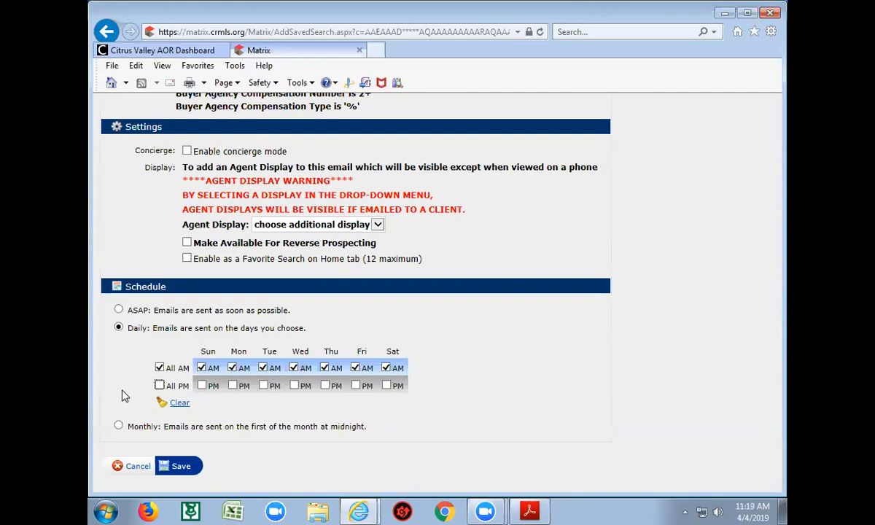
{"action": "left_click", "coordinate": [142, 471]}
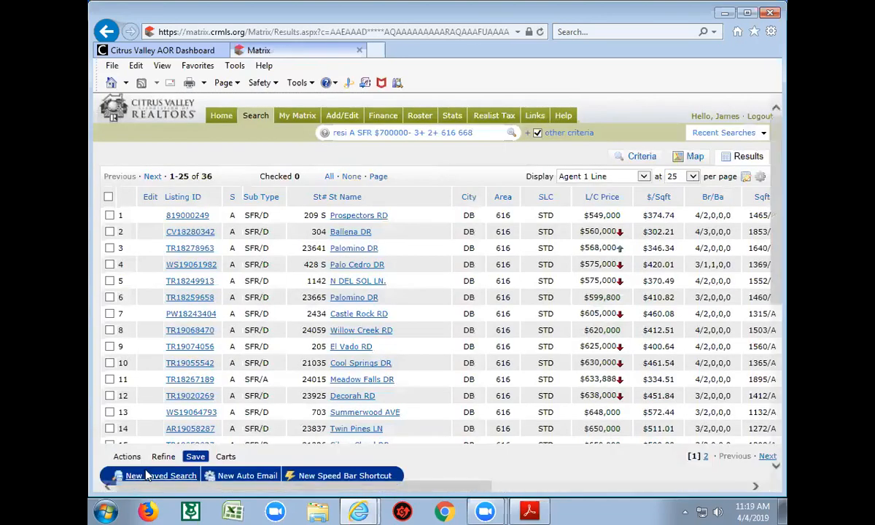
Open Auto Emails from the My Matrix menu to list all 104 auto emails
{"action": "mouse_move", "coordinate": [257, 119]}
{"action": "mouse_move", "coordinate": [310, 122]}
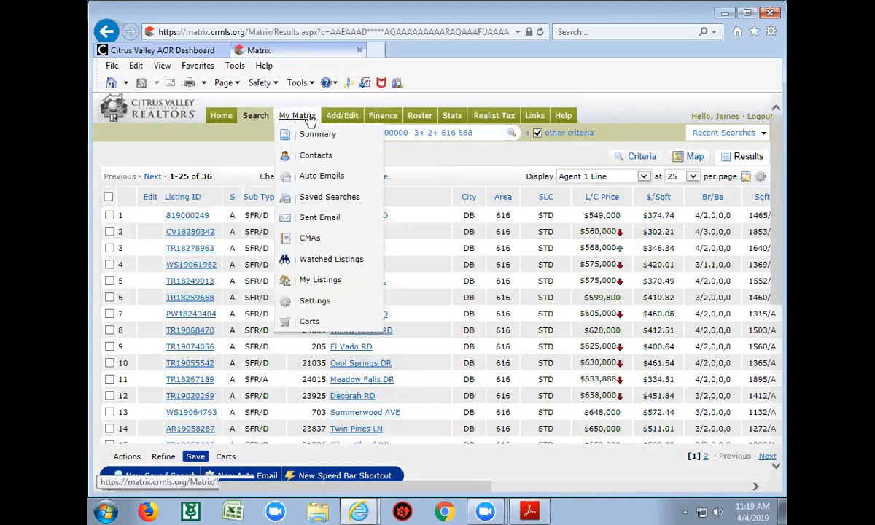
{"action": "left_click", "coordinate": [327, 178]}
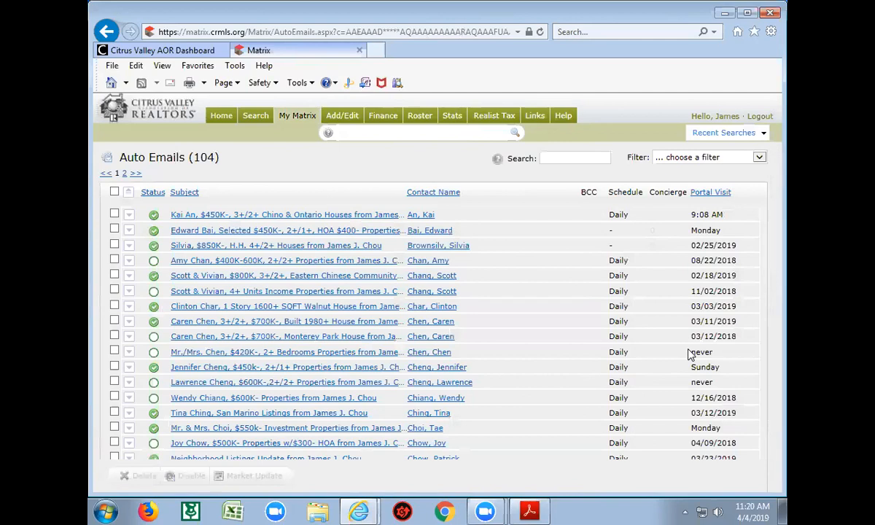
{"action": "left_click", "coordinate": [314, 358]}
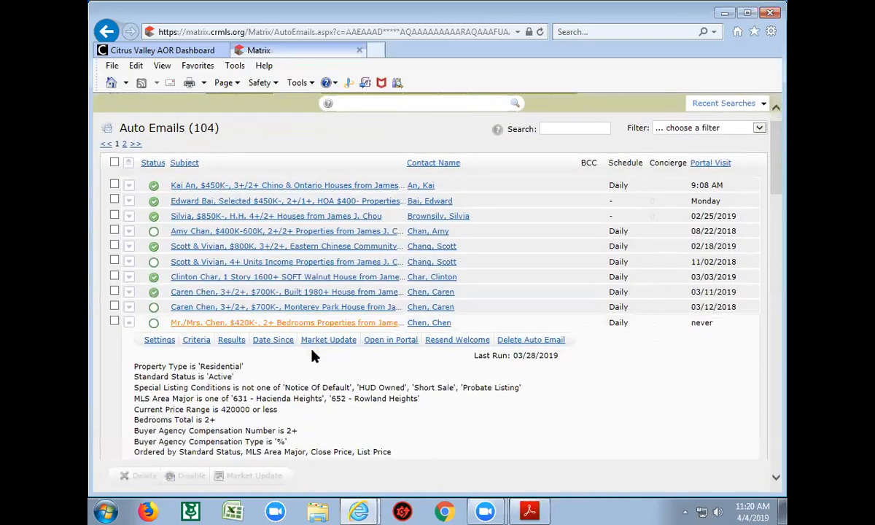
{"action": "left_click", "coordinate": [461, 343]}
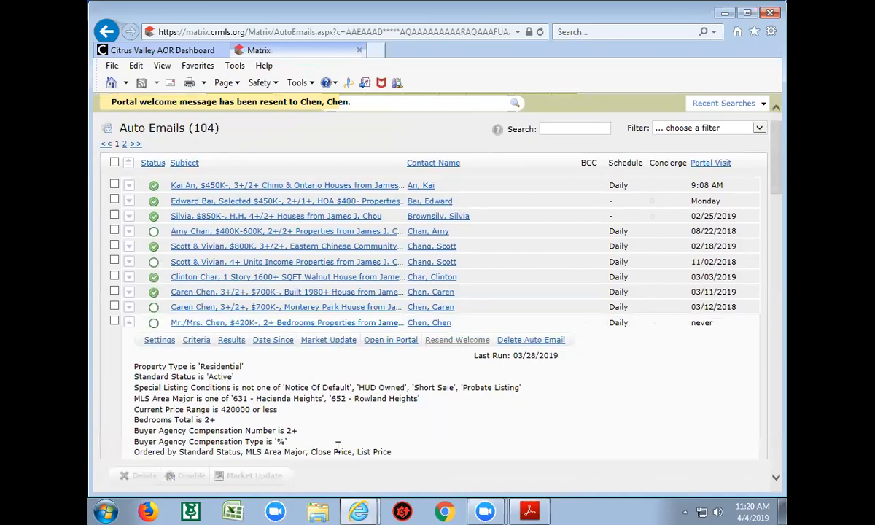
{"action": "scroll", "coordinate": [338, 452], "scroll_direction": "down", "scroll_amount": 4}
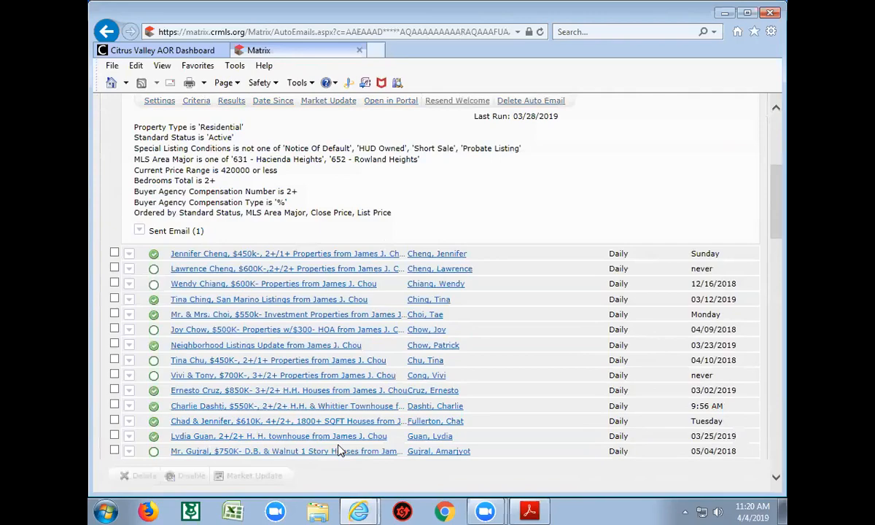
{"action": "scroll", "coordinate": [321, 423], "scroll_direction": "down", "scroll_amount": 6}
{"action": "scroll", "coordinate": [321, 429], "scroll_direction": "down", "scroll_amount": 14}
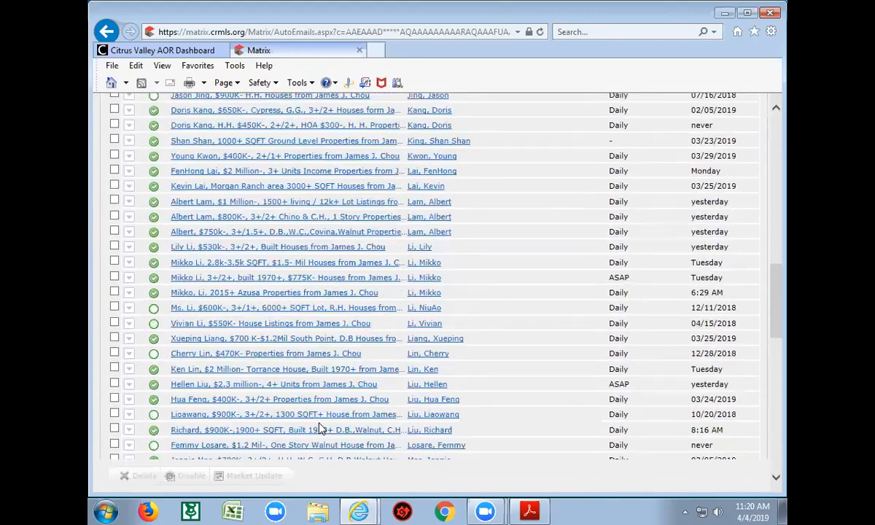
{"action": "scroll", "coordinate": [321, 428], "scroll_direction": "down", "scroll_amount": 5}
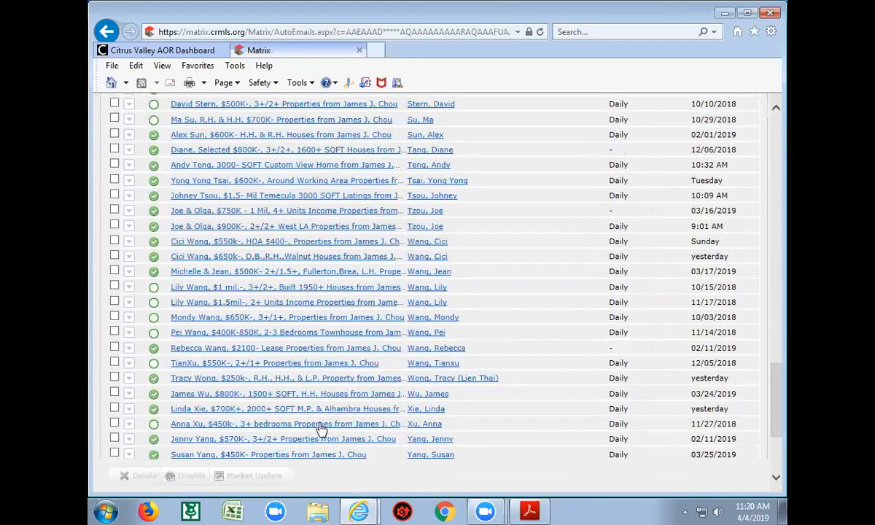
{"action": "scroll", "coordinate": [321, 428], "scroll_direction": "up", "scroll_amount": 12}
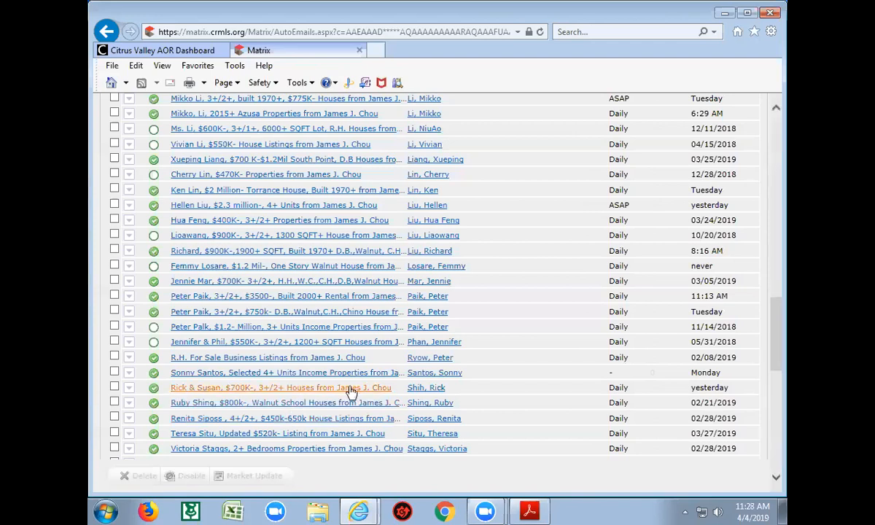
Expand the $750k 3+/2+ Walnut/Chino house auto email and show its matching listings
{"action": "left_click", "coordinate": [285, 314]}
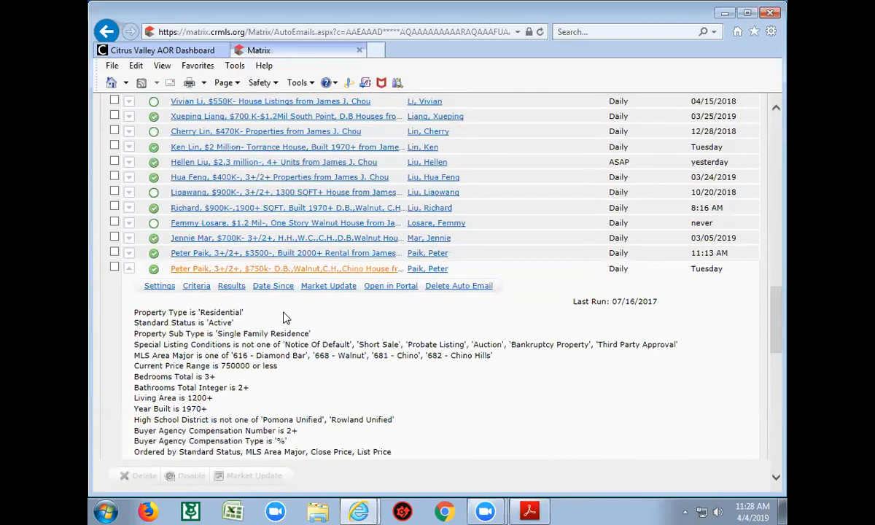
{"action": "left_click", "coordinate": [232, 288]}
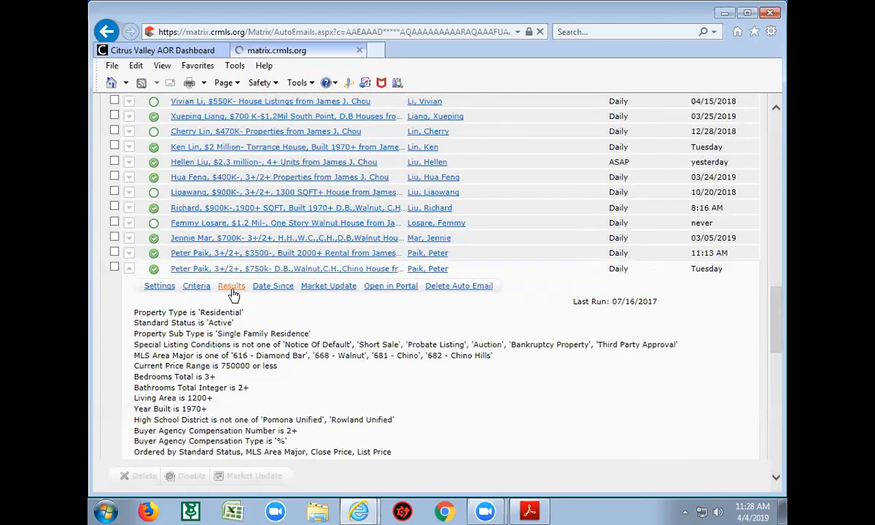
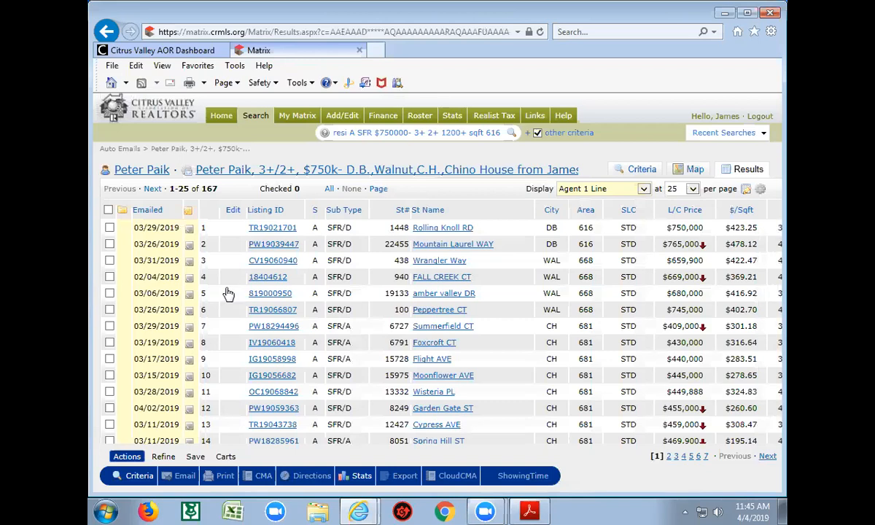
Return to the Auto Emails list and open the $750k Chino-area auto email's search in the client portal
{"action": "left_click", "coordinate": [107, 33]}
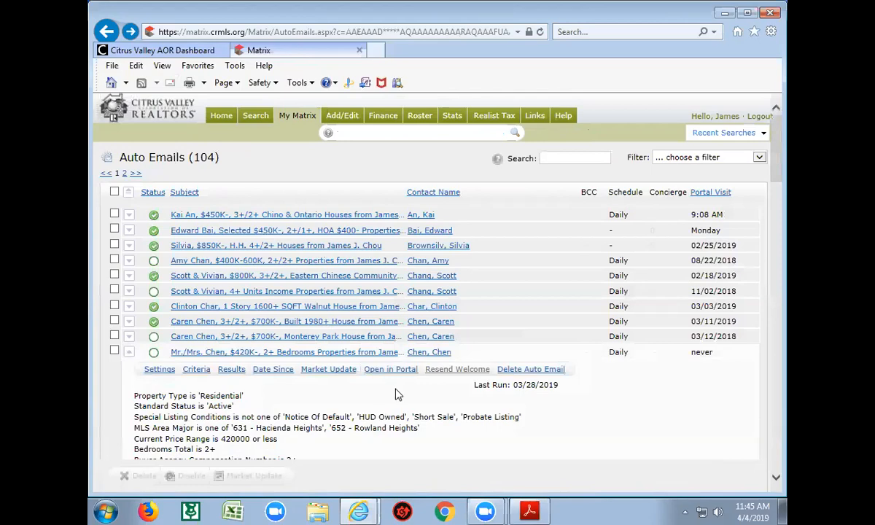
{"action": "scroll", "coordinate": [377, 380], "scroll_direction": "down", "scroll_amount": 5}
{"action": "scroll", "coordinate": [400, 390], "scroll_direction": "down", "scroll_amount": 8}
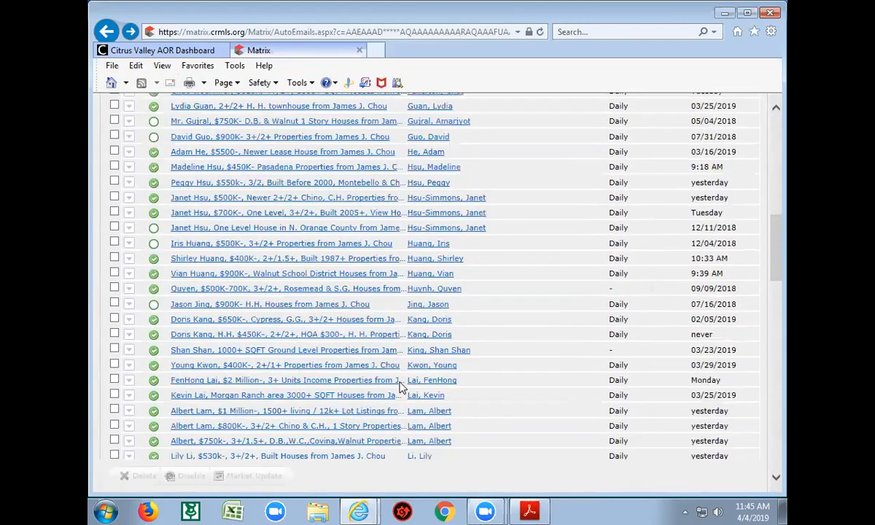
{"action": "scroll", "coordinate": [401, 392], "scroll_direction": "down", "scroll_amount": 2}
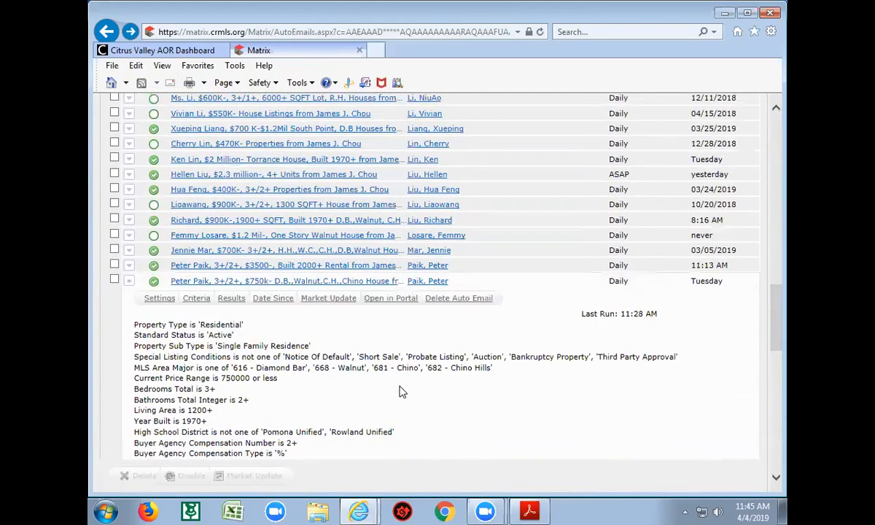
{"action": "left_click", "coordinate": [392, 301]}
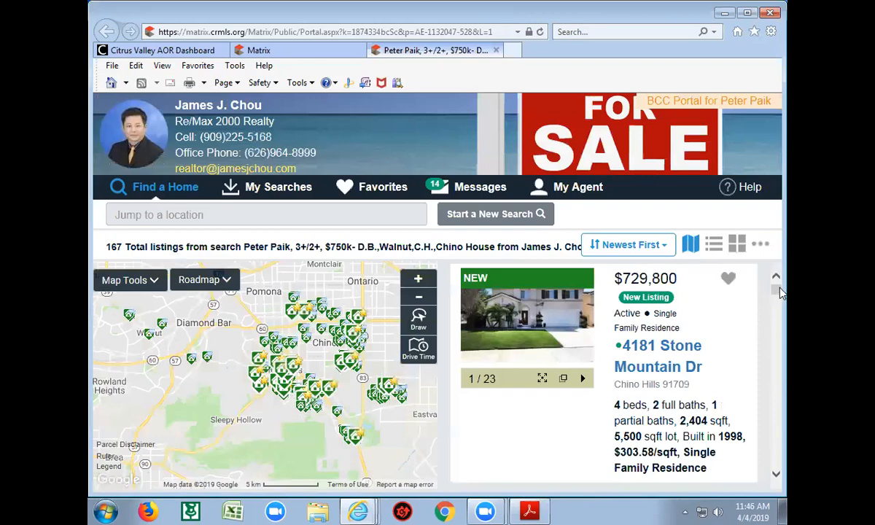
Browse the 167 portal listings and zoom the Chino map in one level
{"action": "left_click_drag", "start_coordinate": [779, 293], "coordinate": [778, 324]}
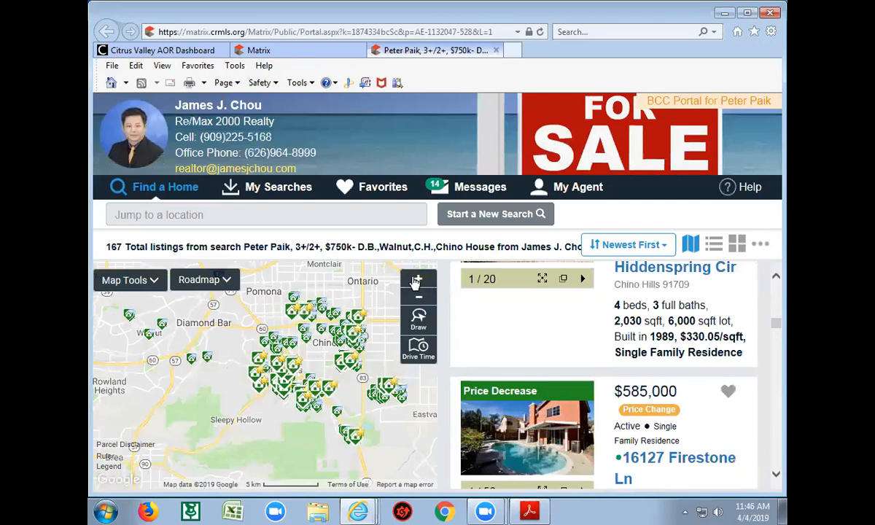
{"action": "left_click", "coordinate": [416, 281]}
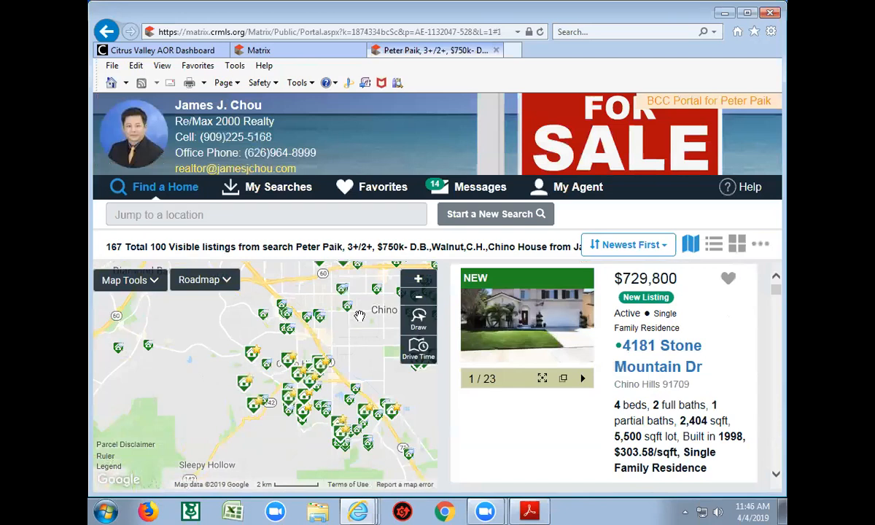
{"action": "left_click_drag", "start_coordinate": [779, 286], "coordinate": [779, 311]}
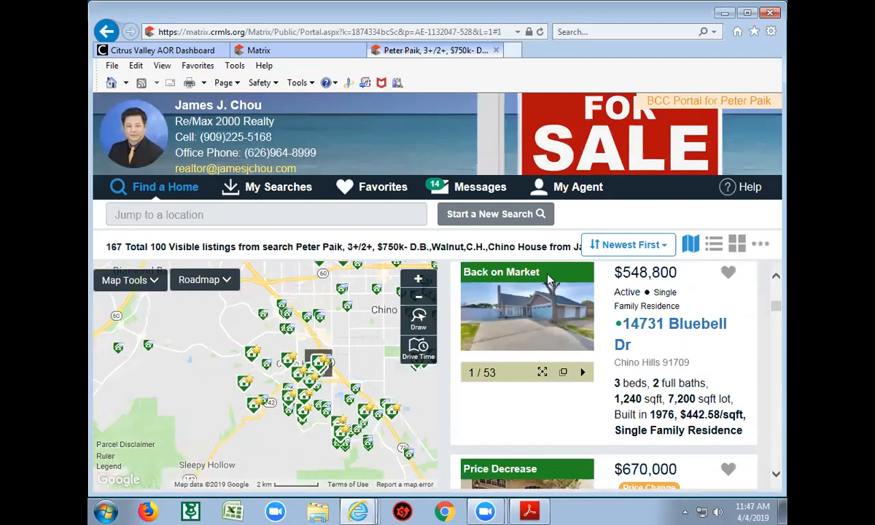
{"action": "scroll", "coordinate": [617, 411], "scroll_direction": "down", "scroll_amount": 3}
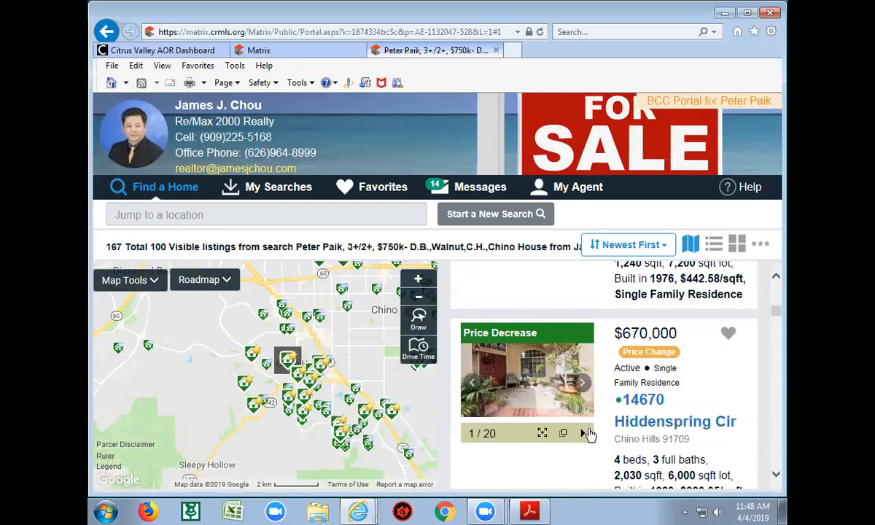
{"action": "scroll", "coordinate": [591, 431], "scroll_direction": "down", "scroll_amount": 3}
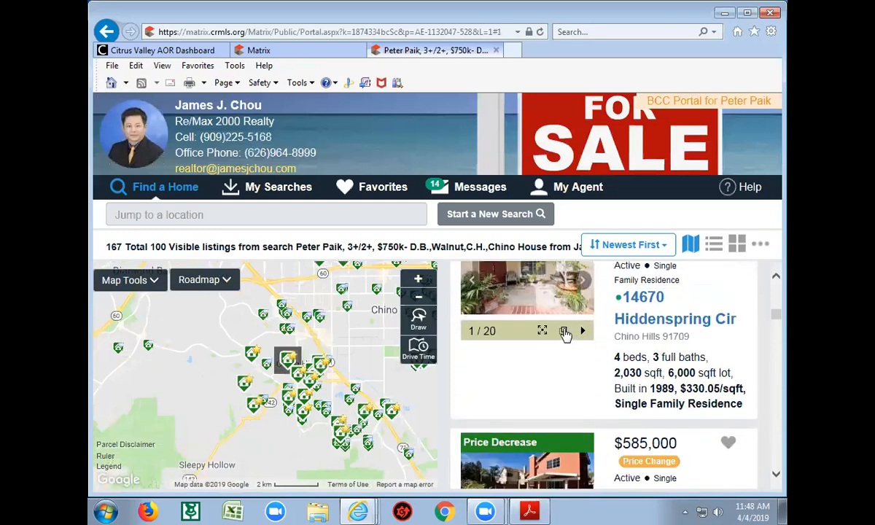
{"action": "left_click", "coordinate": [564, 332]}
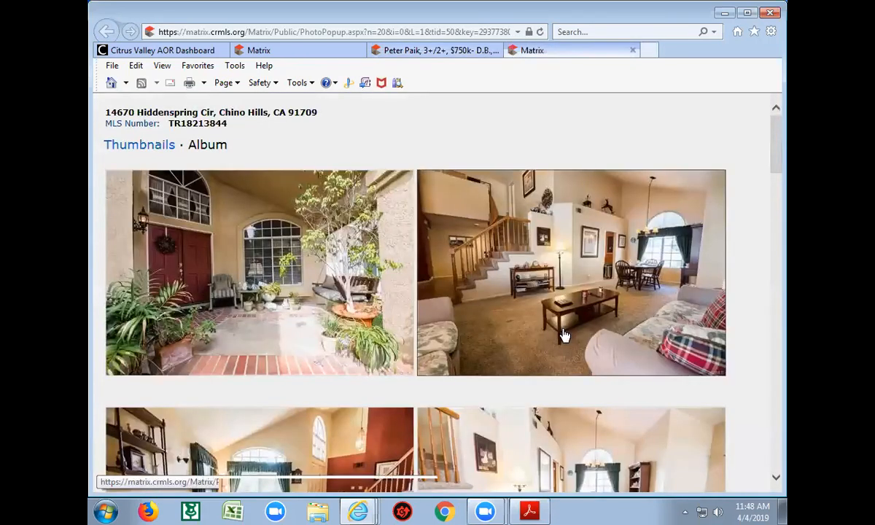
{"action": "scroll", "coordinate": [565, 328], "scroll_direction": "down", "scroll_amount": 10}
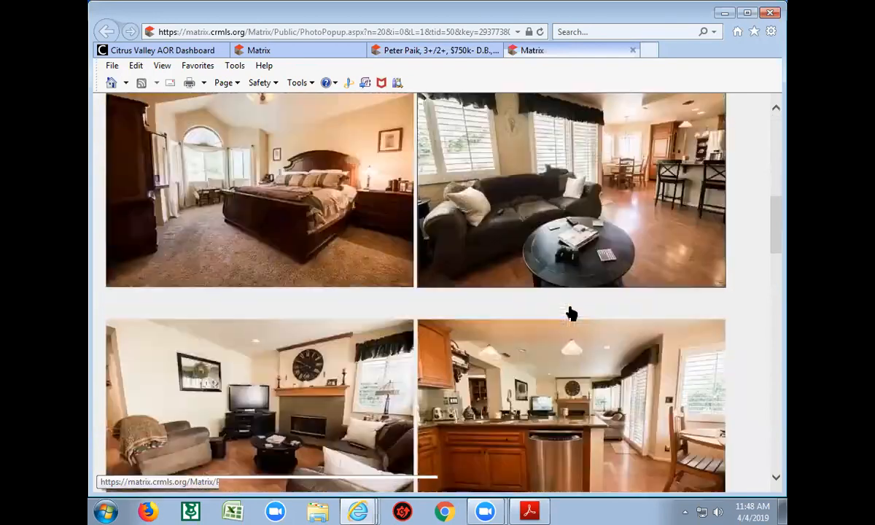
{"action": "scroll", "coordinate": [571, 313], "scroll_direction": "up", "scroll_amount": 10}
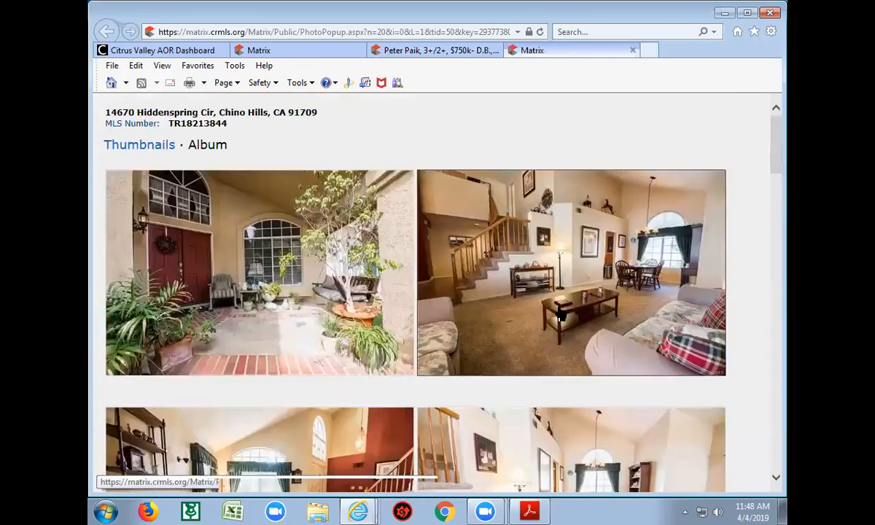
{"action": "left_click", "coordinate": [632, 55]}
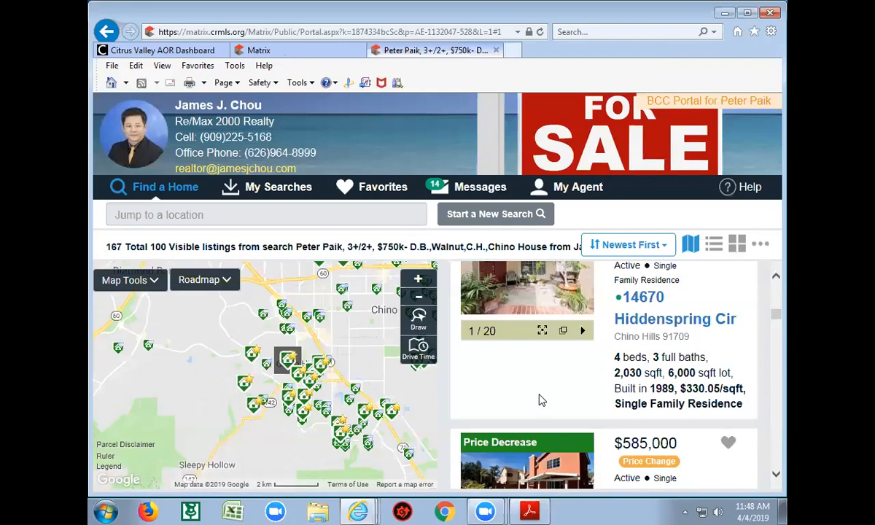
{"action": "scroll", "coordinate": [540, 394], "scroll_direction": "down", "scroll_amount": 1}
{"action": "scroll", "coordinate": [539, 399], "scroll_direction": "up", "scroll_amount": 2}
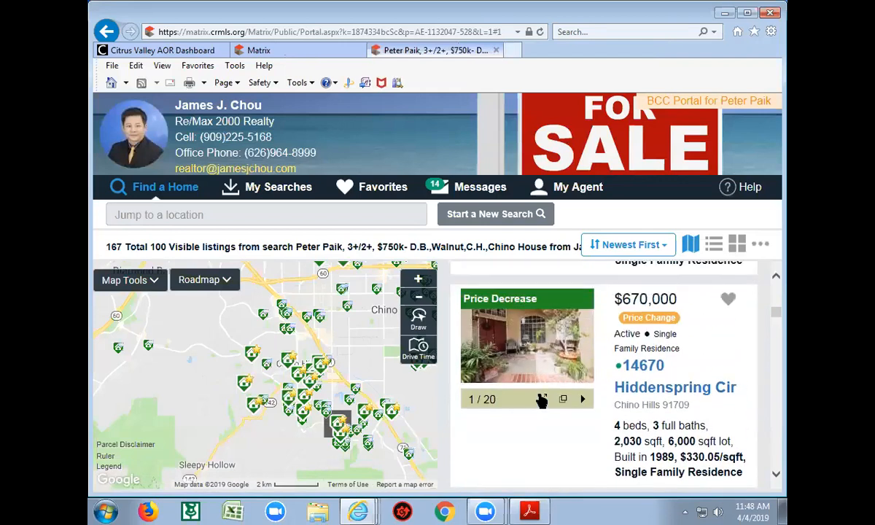
Open the $670,000 Chino Hills listing and review its details: 192 days on market, $712,000 original price
{"action": "left_click", "coordinate": [657, 389]}
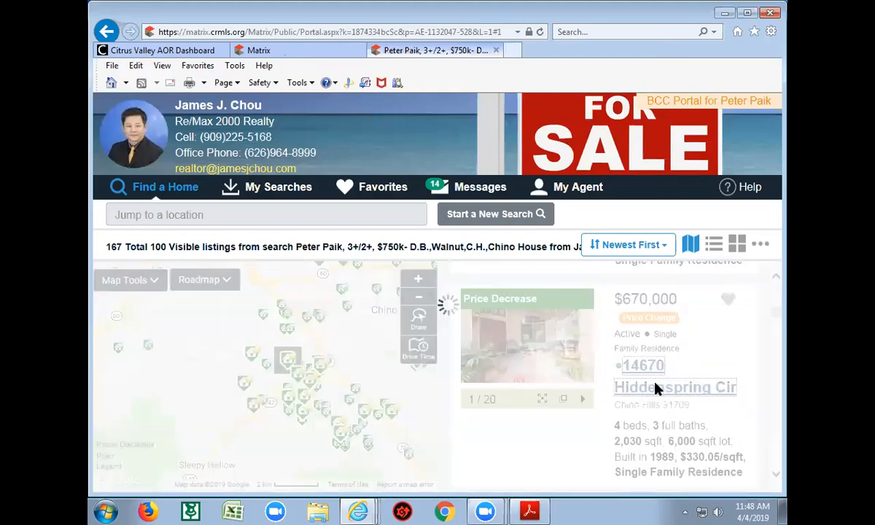
{"action": "scroll", "coordinate": [568, 395], "scroll_direction": "down", "scroll_amount": 9}
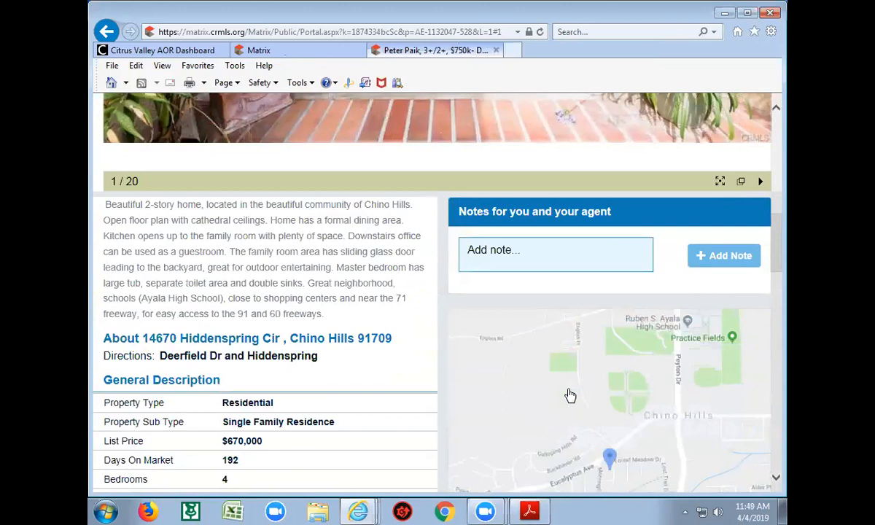
{"action": "scroll", "coordinate": [485, 381], "scroll_direction": "down", "scroll_amount": 1}
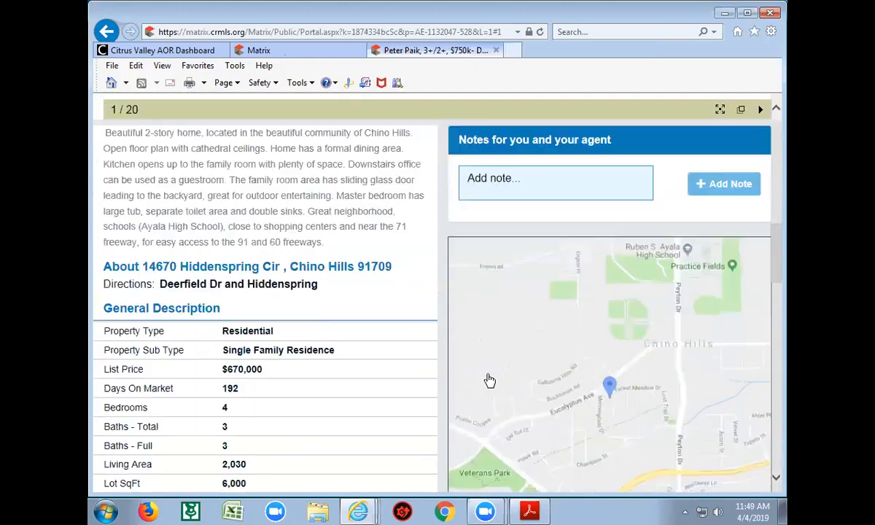
{"action": "scroll", "coordinate": [437, 372], "scroll_direction": "down", "scroll_amount": 1}
{"action": "scroll", "coordinate": [394, 332], "scroll_direction": "down", "scroll_amount": 1}
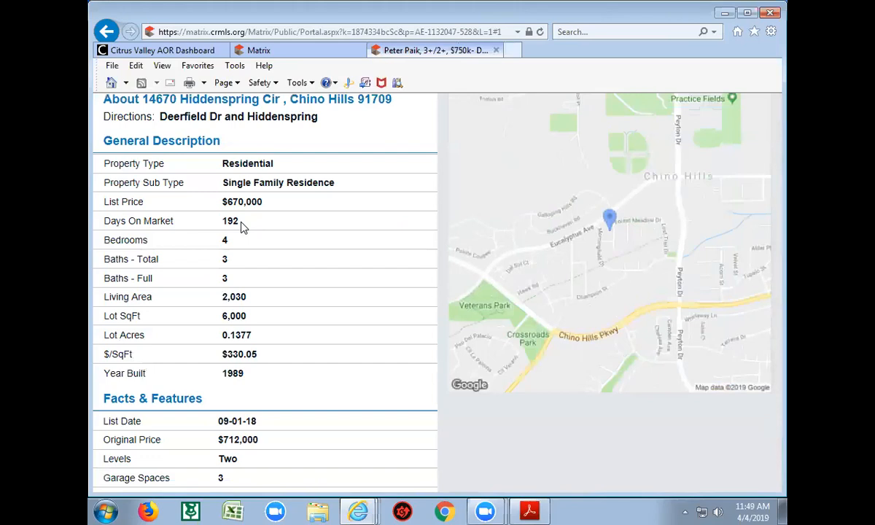
{"action": "scroll", "coordinate": [340, 275], "scroll_direction": "up", "scroll_amount": 4}
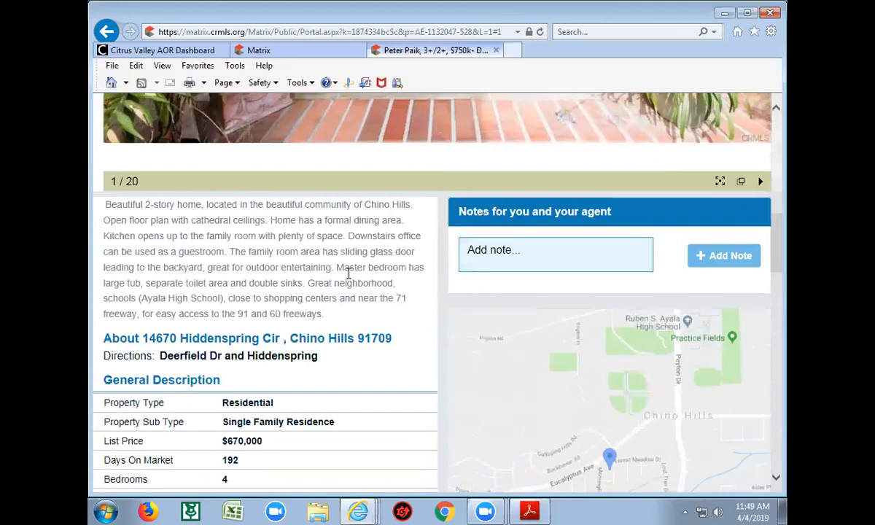
{"action": "scroll", "coordinate": [354, 287], "scroll_direction": "down", "scroll_amount": 8}
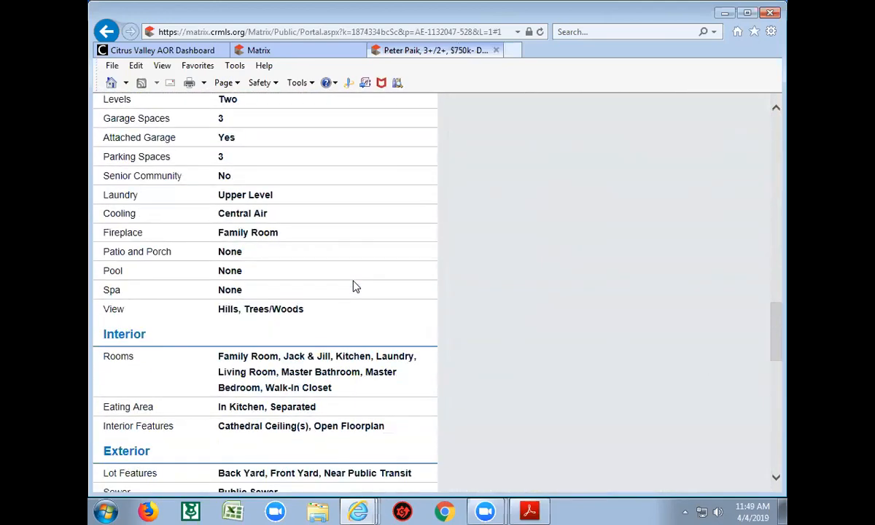
{"action": "scroll", "coordinate": [354, 286], "scroll_direction": "up", "scroll_amount": 6}
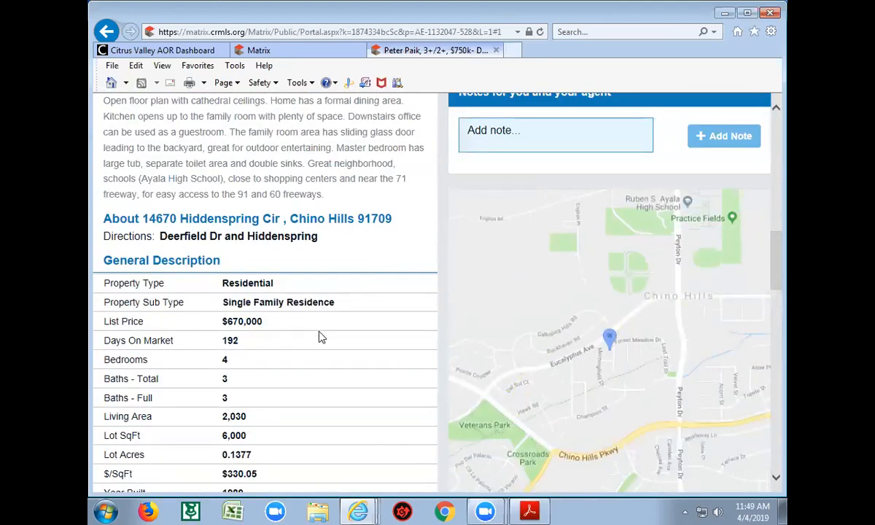
{"action": "scroll", "coordinate": [322, 337], "scroll_direction": "down", "scroll_amount": 2}
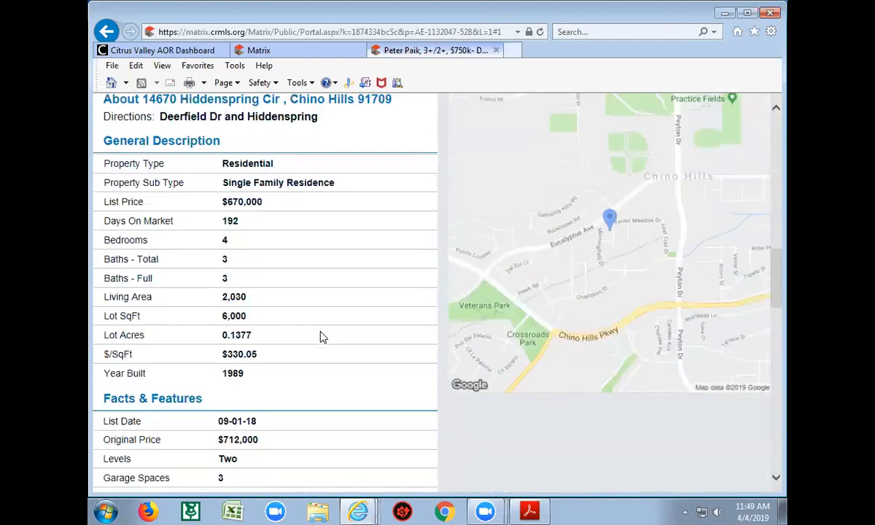
{"action": "scroll", "coordinate": [321, 337], "scroll_direction": "down", "scroll_amount": 1}
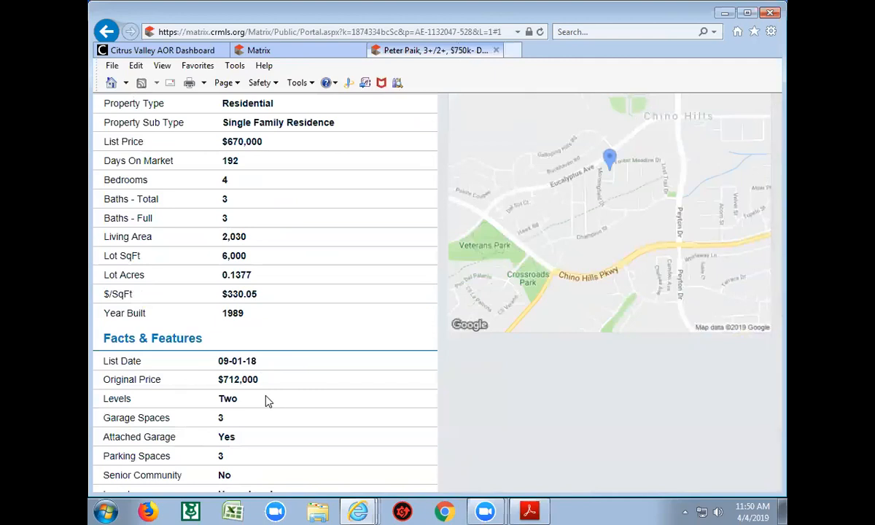
{"action": "left_click_drag", "start_coordinate": [293, 366], "coordinate": [307, 333]}
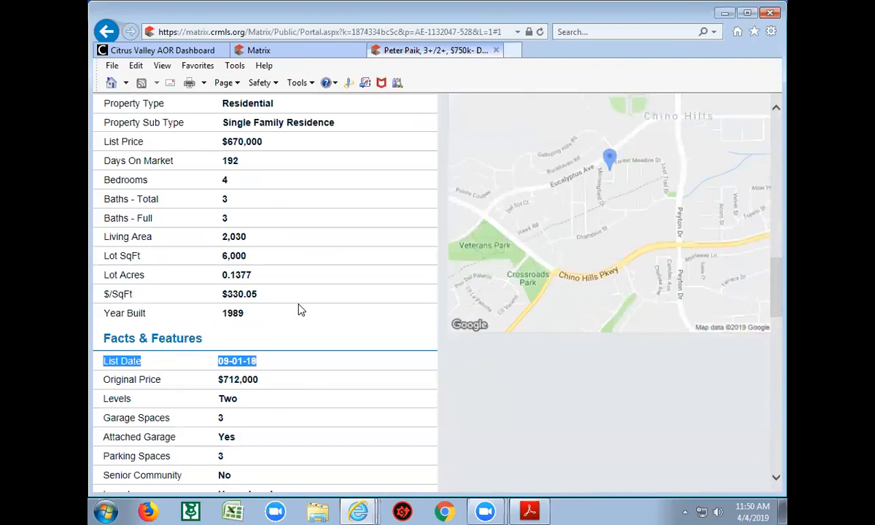
{"action": "left_click", "coordinate": [466, 378]}
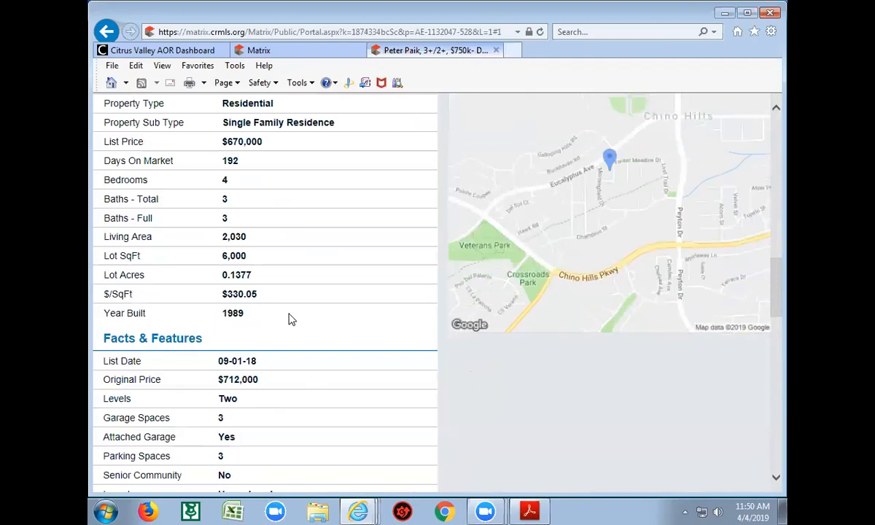
{"action": "scroll", "coordinate": [365, 305], "scroll_direction": "down", "scroll_amount": 1}
{"action": "scroll", "coordinate": [360, 318], "scroll_direction": "down", "scroll_amount": 2}
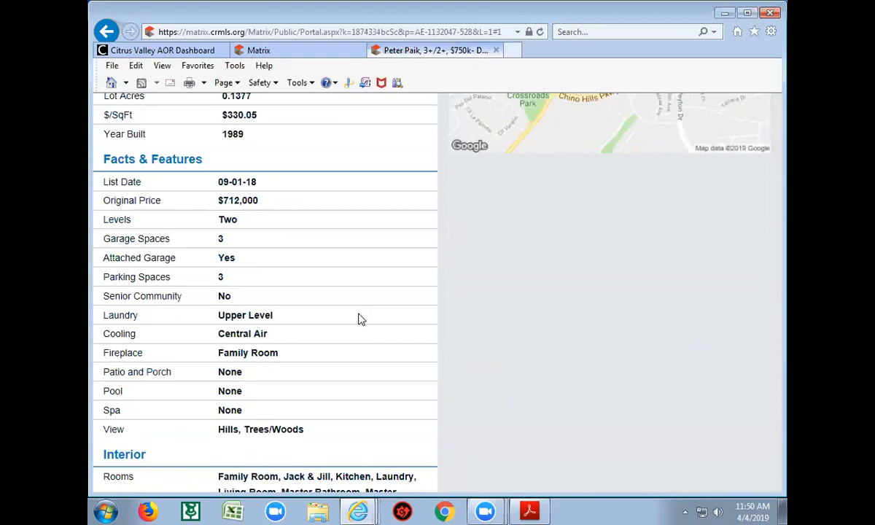
{"action": "scroll", "coordinate": [360, 318], "scroll_direction": "down", "scroll_amount": 3}
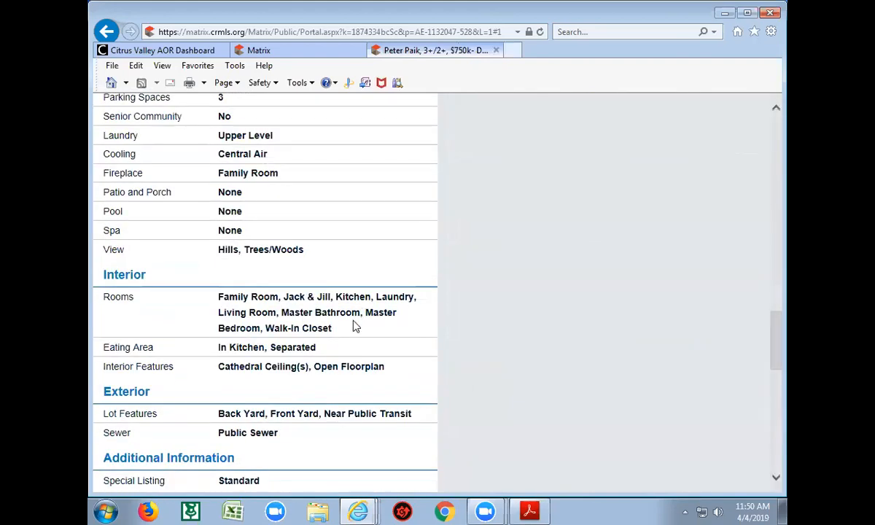
{"action": "scroll", "coordinate": [355, 326], "scroll_direction": "down", "scroll_amount": 3}
{"action": "scroll", "coordinate": [357, 326], "scroll_direction": "down", "scroll_amount": 1}
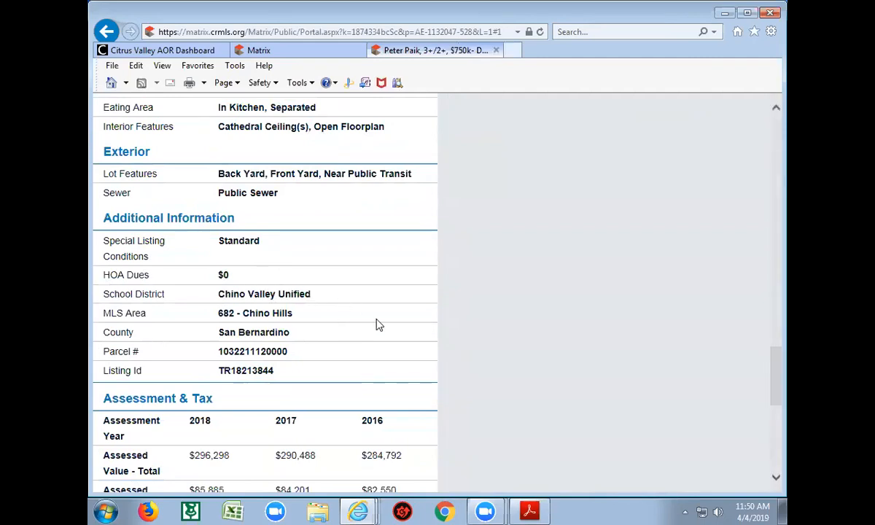
{"action": "scroll", "coordinate": [377, 326], "scroll_direction": "down", "scroll_amount": 2}
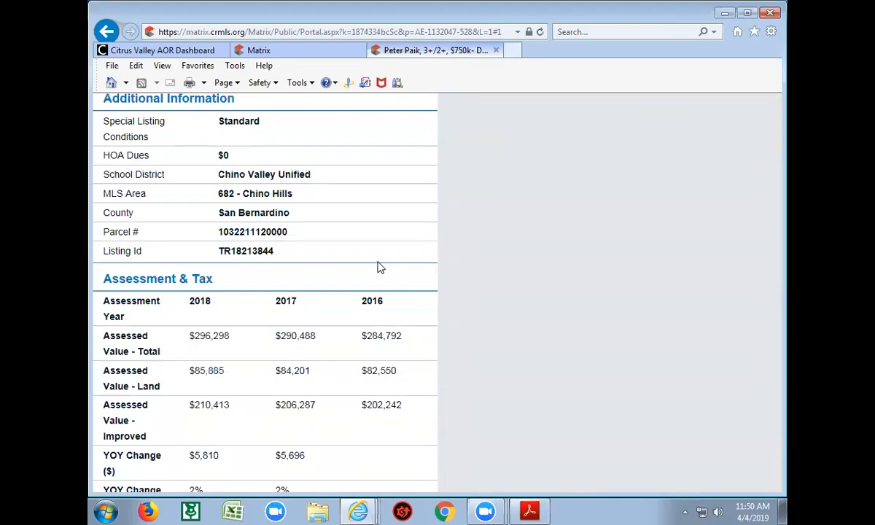
{"action": "scroll", "coordinate": [394, 299], "scroll_direction": "down", "scroll_amount": 3}
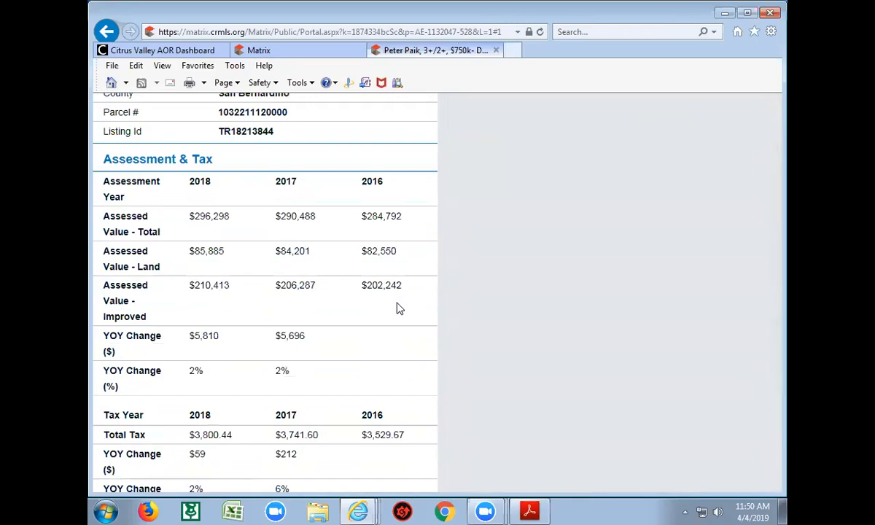
{"action": "scroll", "coordinate": [400, 308], "scroll_direction": "down", "scroll_amount": 5}
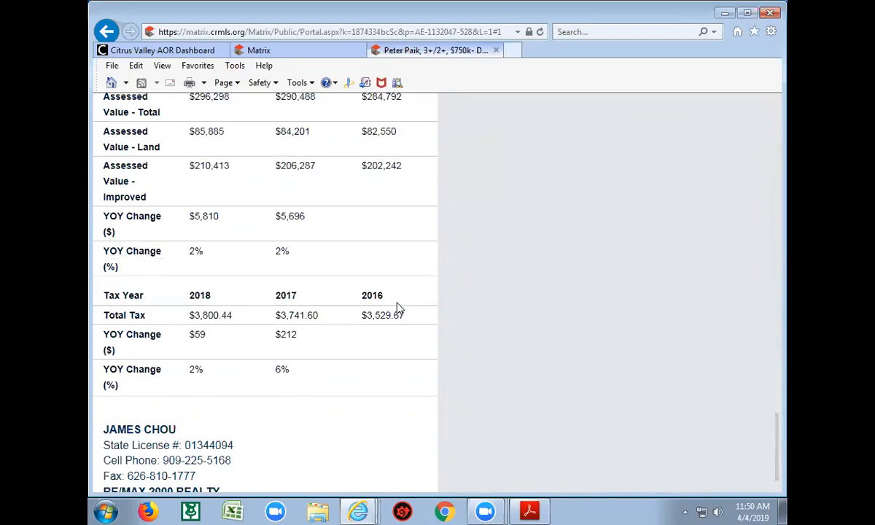
{"action": "scroll", "coordinate": [400, 309], "scroll_direction": "up", "scroll_amount": 6}
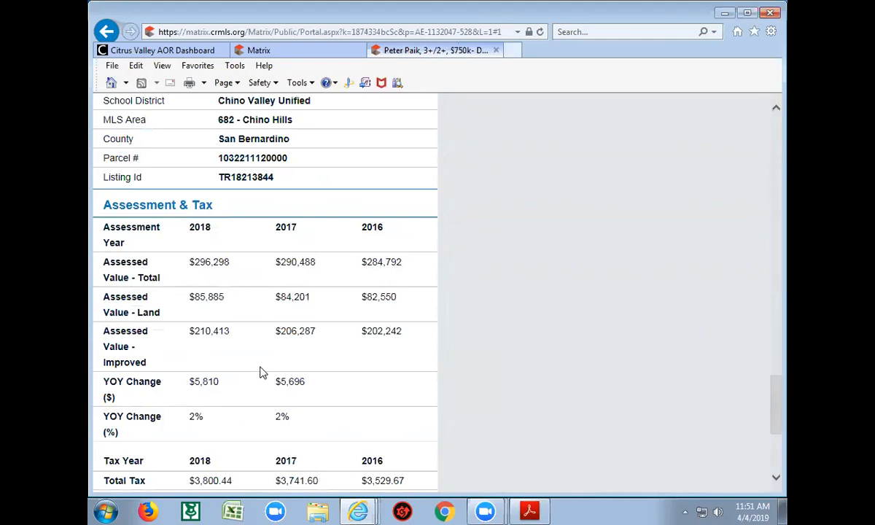
{"action": "scroll", "coordinate": [259, 372], "scroll_direction": "down", "scroll_amount": 1}
{"action": "scroll", "coordinate": [256, 376], "scroll_direction": "down", "scroll_amount": 1}
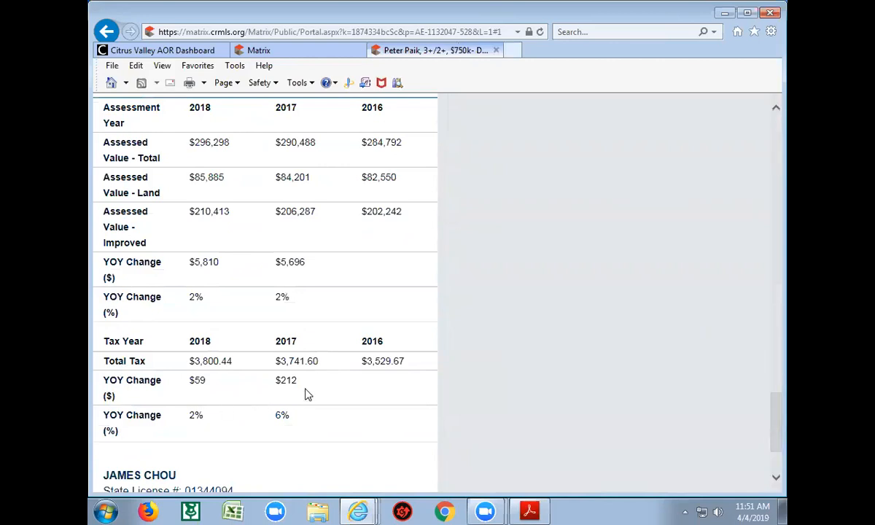
{"action": "scroll", "coordinate": [306, 395], "scroll_direction": "up", "scroll_amount": 3}
{"action": "scroll", "coordinate": [351, 428], "scroll_direction": "up", "scroll_amount": 5}
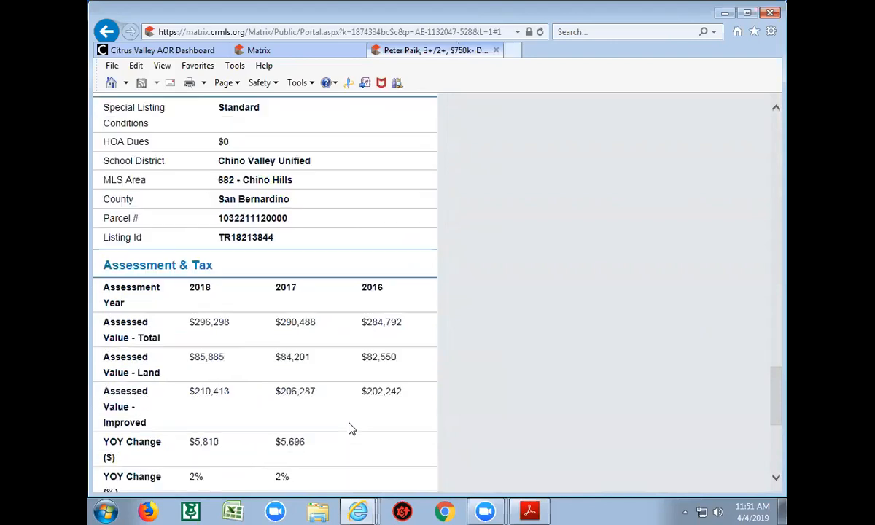
{"action": "scroll", "coordinate": [350, 428], "scroll_direction": "up", "scroll_amount": 2}
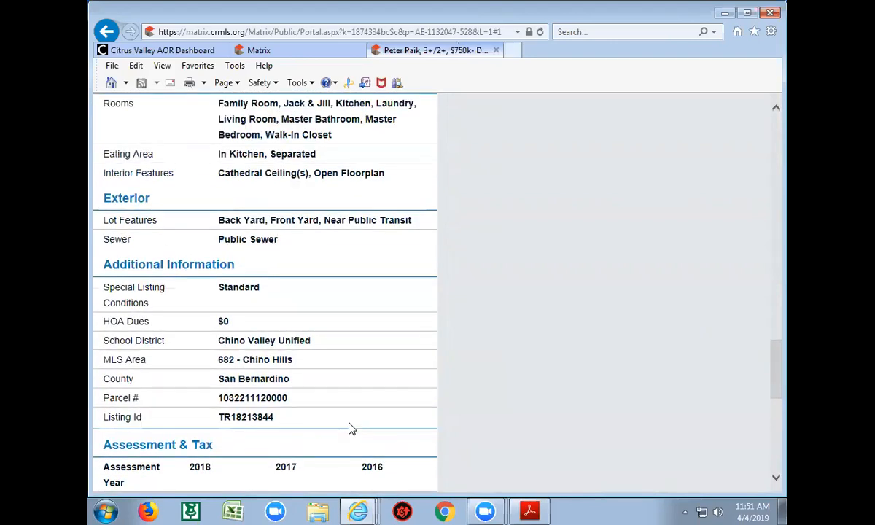
{"action": "scroll", "coordinate": [351, 429], "scroll_direction": "up", "scroll_amount": 2}
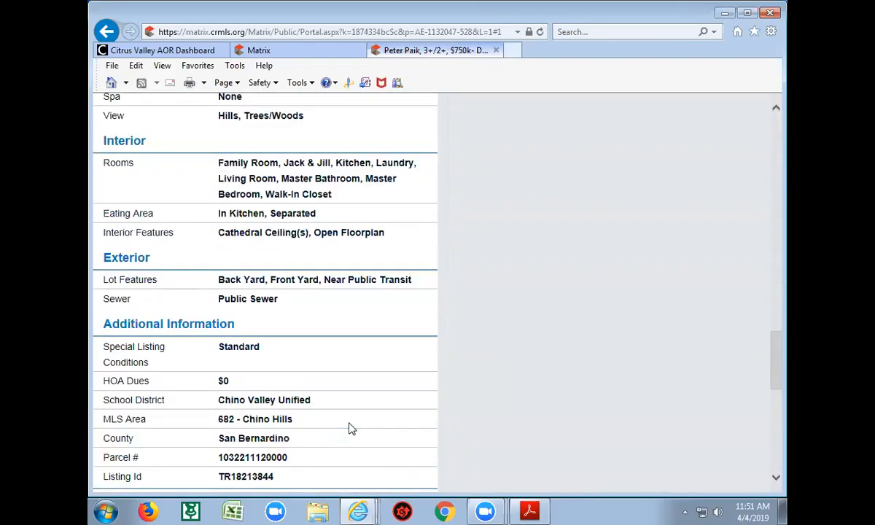
{"action": "scroll", "coordinate": [351, 429], "scroll_direction": "up", "scroll_amount": 10}
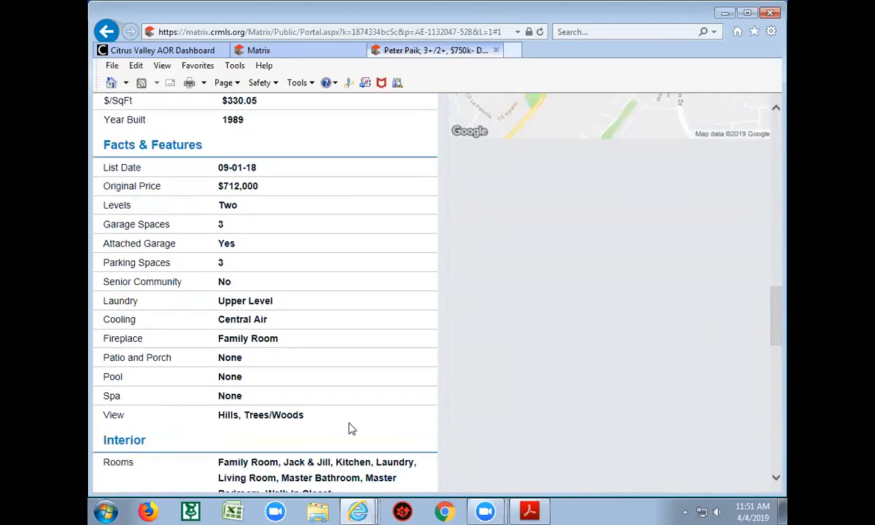
{"action": "scroll", "coordinate": [351, 429], "scroll_direction": "down", "scroll_amount": 20}
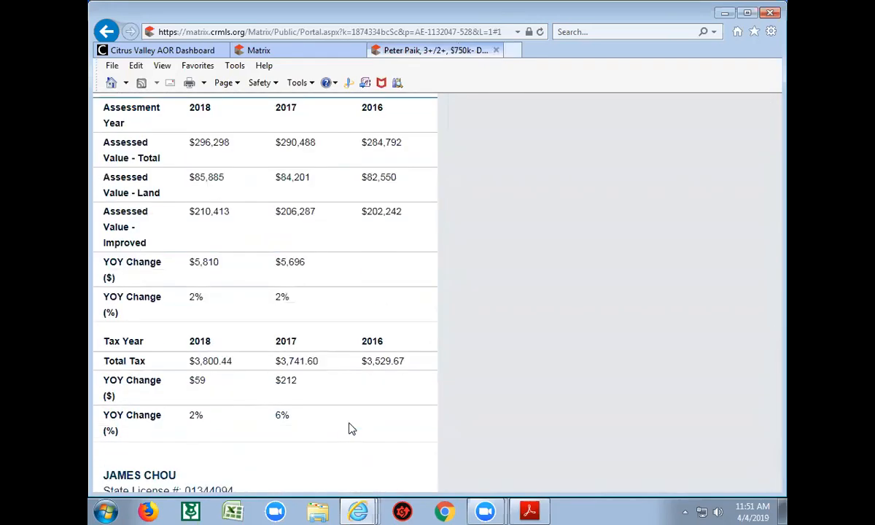
{"action": "scroll", "coordinate": [350, 428], "scroll_direction": "up", "scroll_amount": 4}
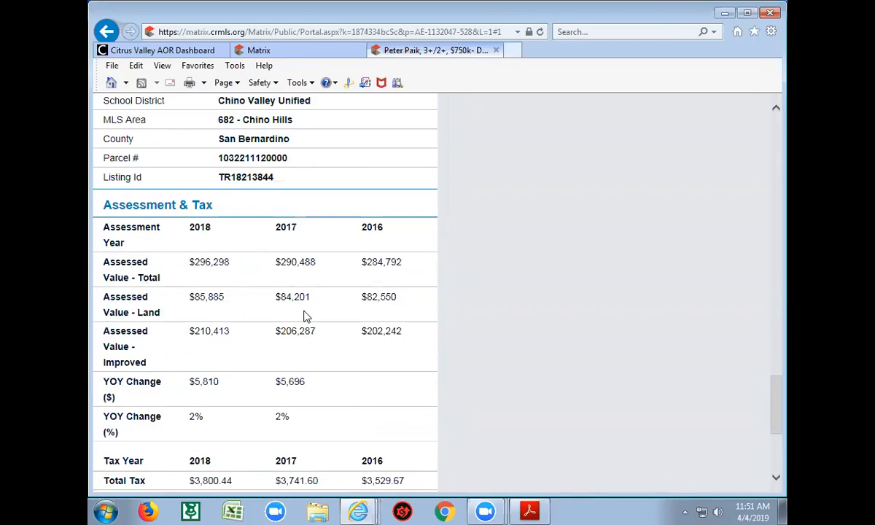
{"action": "scroll", "coordinate": [304, 317], "scroll_direction": "up", "scroll_amount": 2}
{"action": "scroll", "coordinate": [302, 318], "scroll_direction": "down", "scroll_amount": 1}
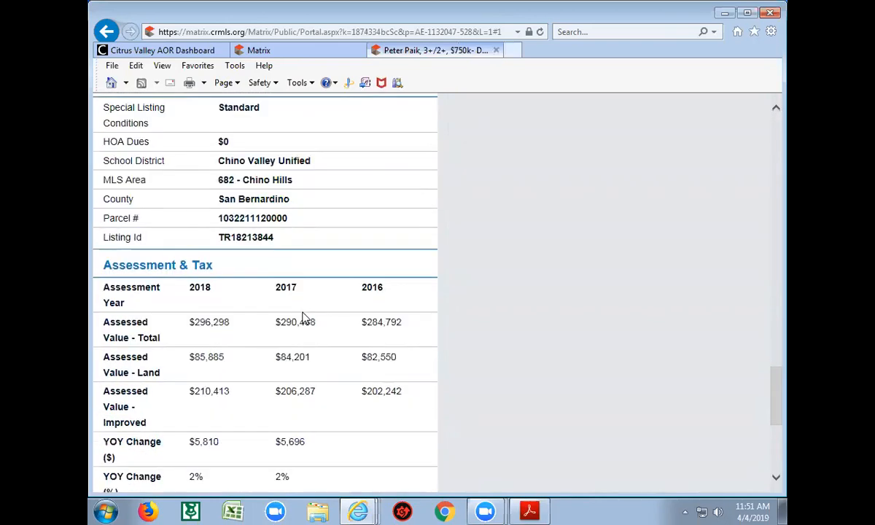
{"action": "scroll", "coordinate": [299, 318], "scroll_direction": "up", "scroll_amount": 2}
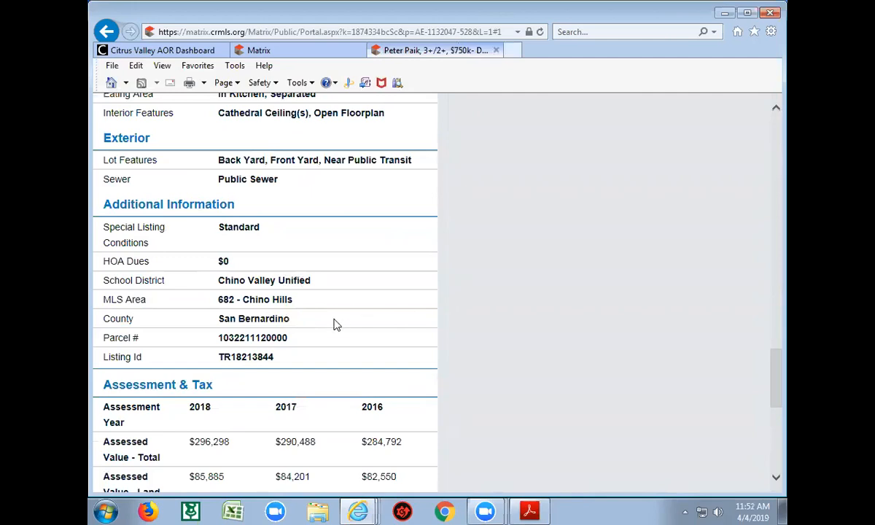
{"action": "scroll", "coordinate": [270, 423], "scroll_direction": "down", "scroll_amount": 3}
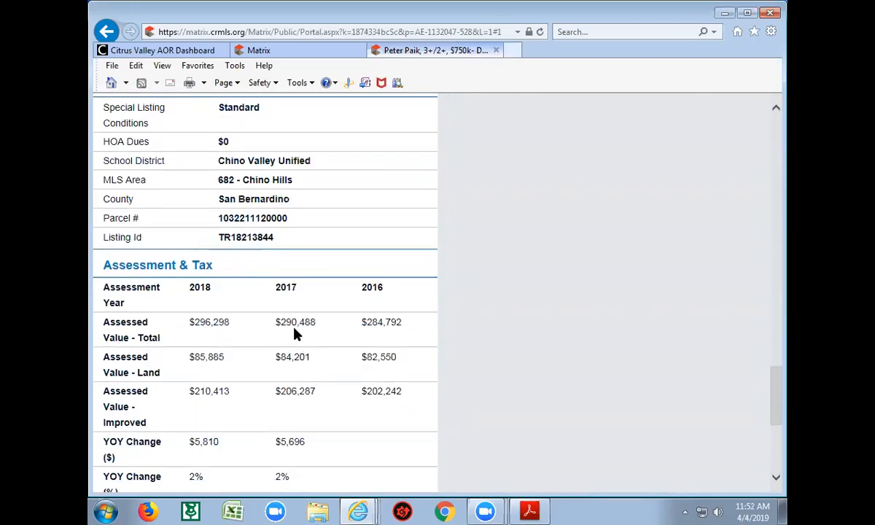
{"action": "scroll", "coordinate": [302, 426], "scroll_direction": "up", "scroll_amount": 1}
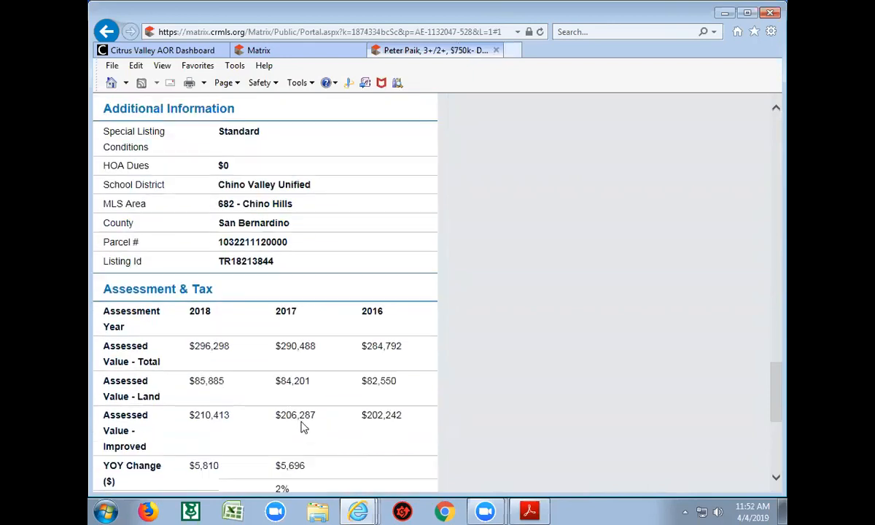
{"action": "scroll", "coordinate": [302, 426], "scroll_direction": "down", "scroll_amount": 4}
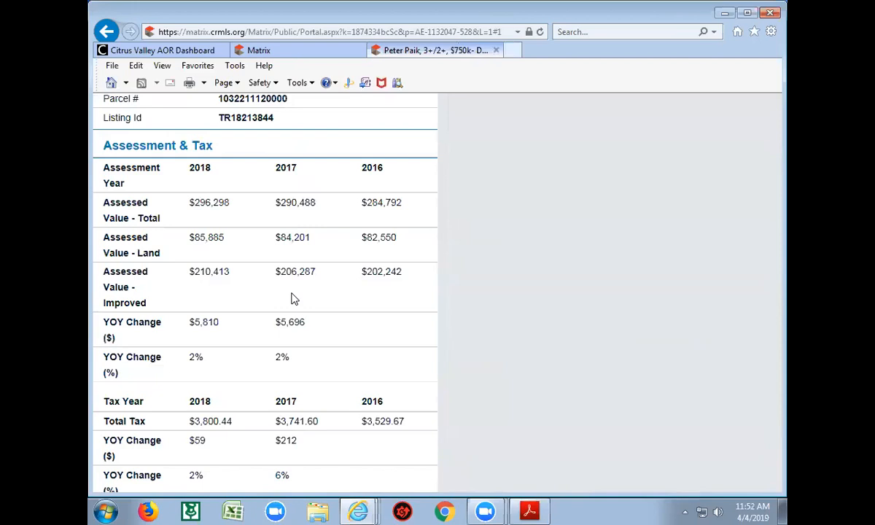
{"action": "scroll", "coordinate": [363, 316], "scroll_direction": "down", "scroll_amount": 3}
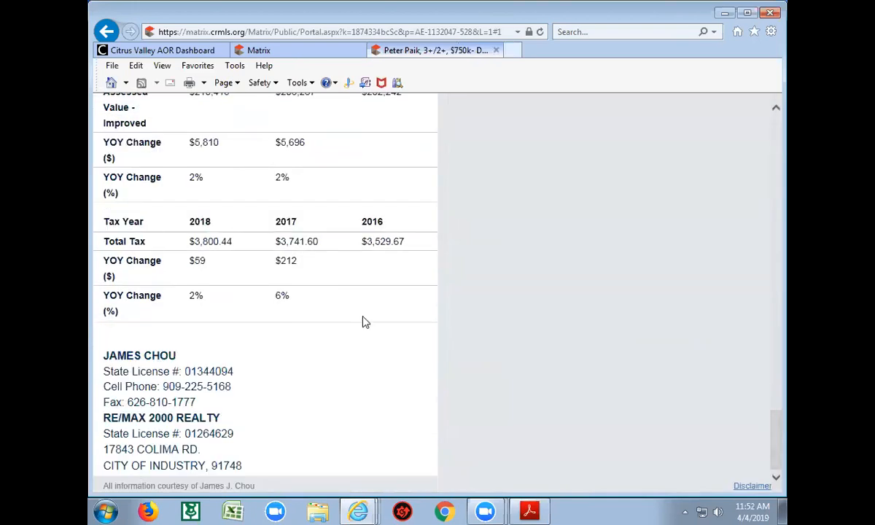
{"action": "scroll", "coordinate": [360, 322], "scroll_direction": "up", "scroll_amount": 8}
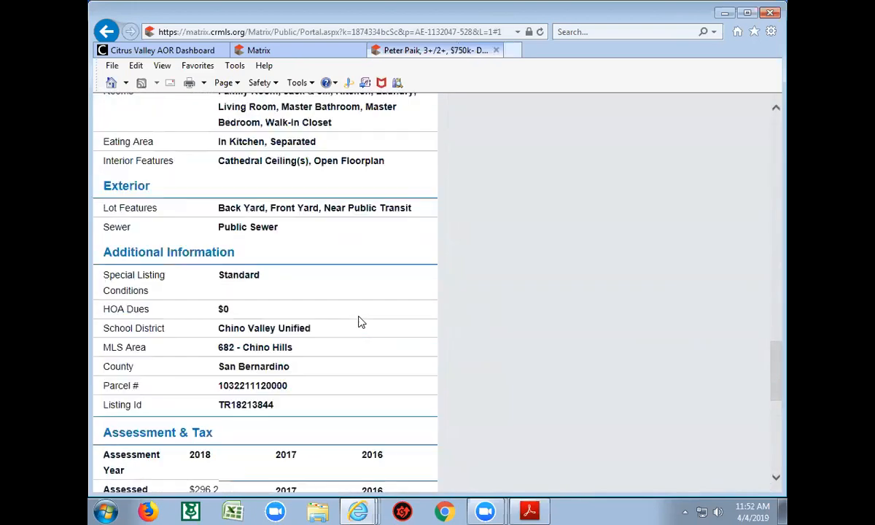
{"action": "scroll", "coordinate": [361, 321], "scroll_direction": "up", "scroll_amount": 1}
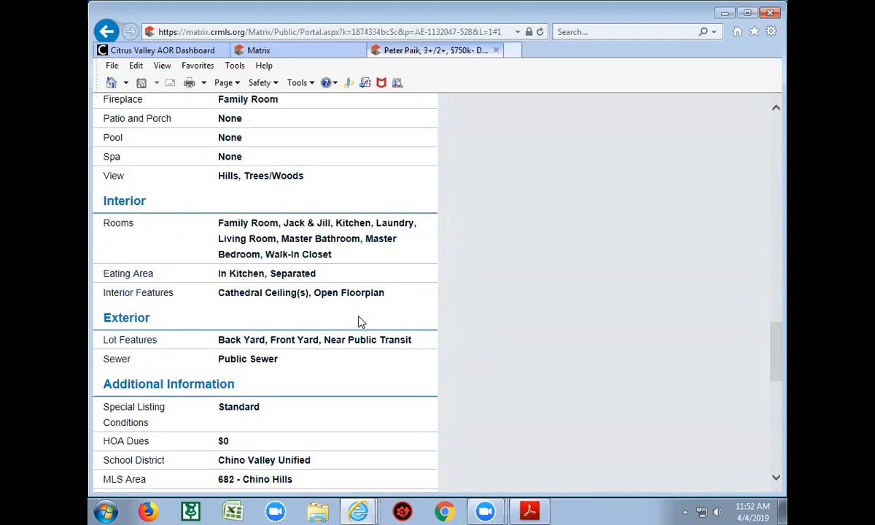
{"action": "scroll", "coordinate": [360, 321], "scroll_direction": "up", "scroll_amount": 4}
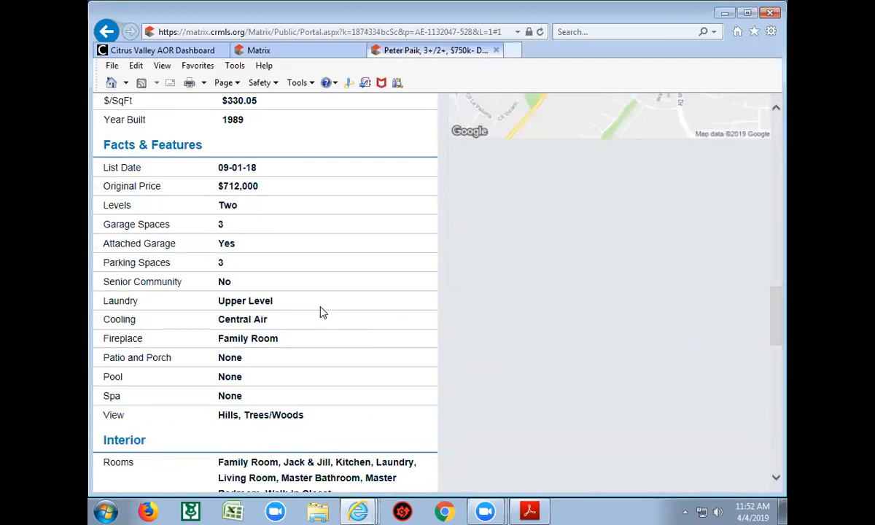
{"action": "scroll", "coordinate": [335, 314], "scroll_direction": "up", "scroll_amount": 5}
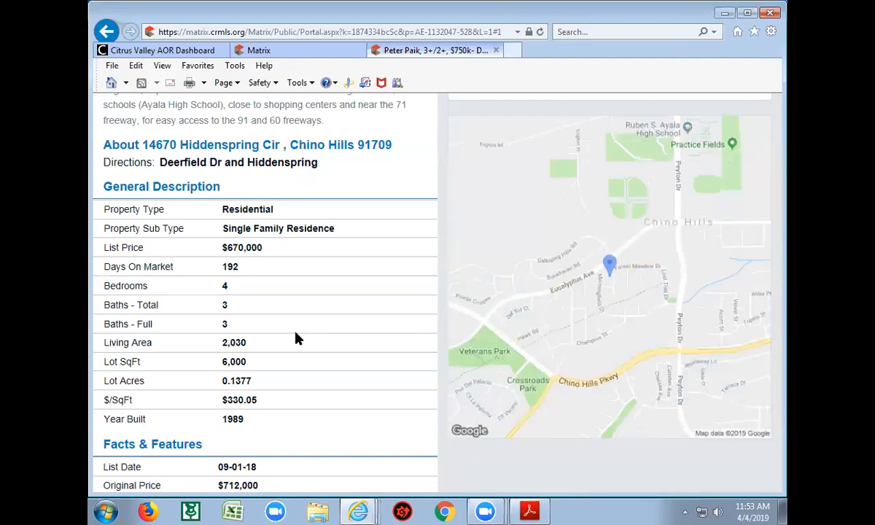
{"action": "scroll", "coordinate": [347, 321], "scroll_direction": "up", "scroll_amount": 1}
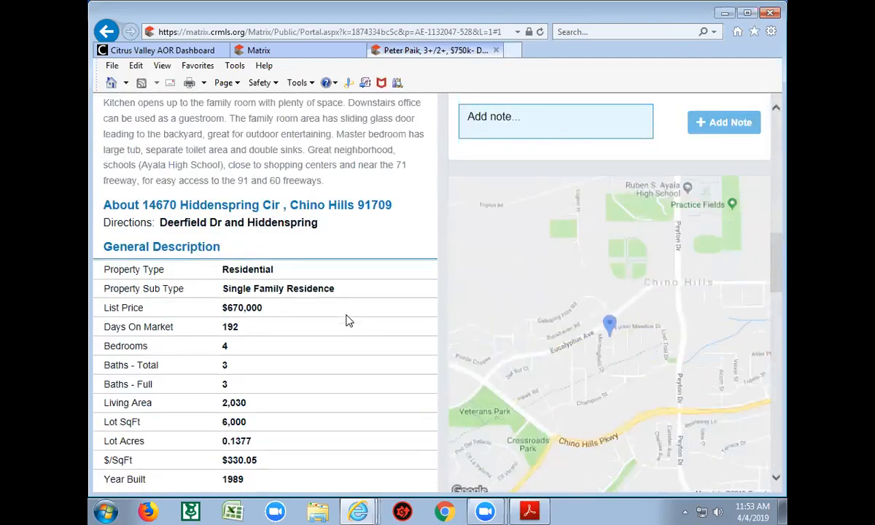
{"action": "scroll", "coordinate": [348, 320], "scroll_direction": "up", "scroll_amount": 1}
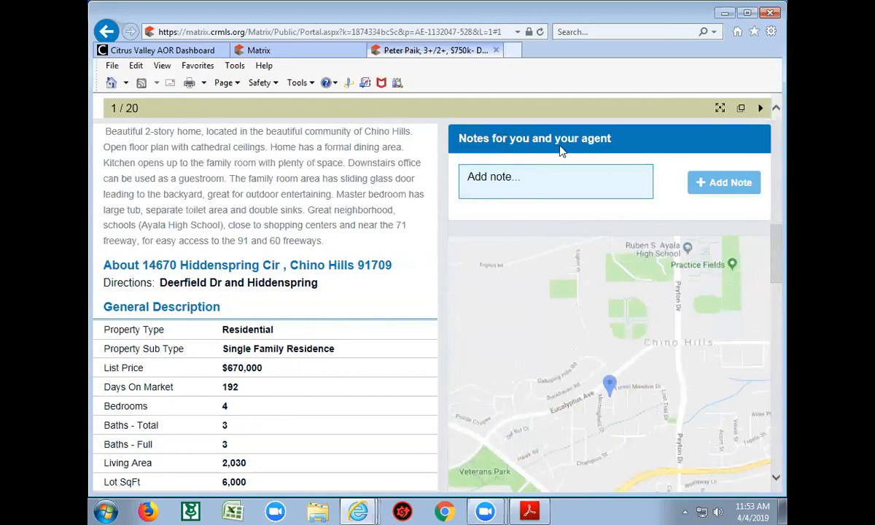
{"action": "left_click", "coordinate": [519, 177]}
{"action": "scroll", "coordinate": [405, 327], "scroll_direction": "up", "scroll_amount": 1}
{"action": "scroll", "coordinate": [405, 327], "scroll_direction": "up", "scroll_amount": 3}
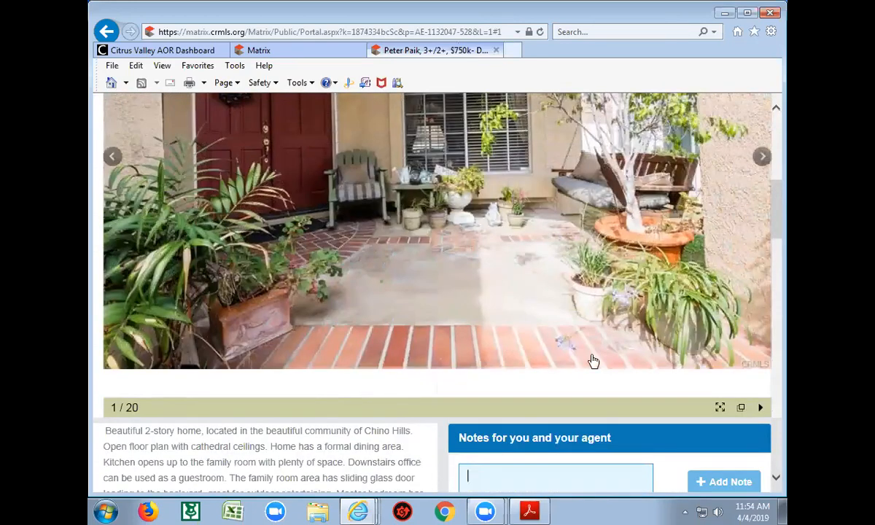
View the listing photos as a slideshow, then as thumbnails, then in a separate album
{"action": "left_click", "coordinate": [719, 408]}
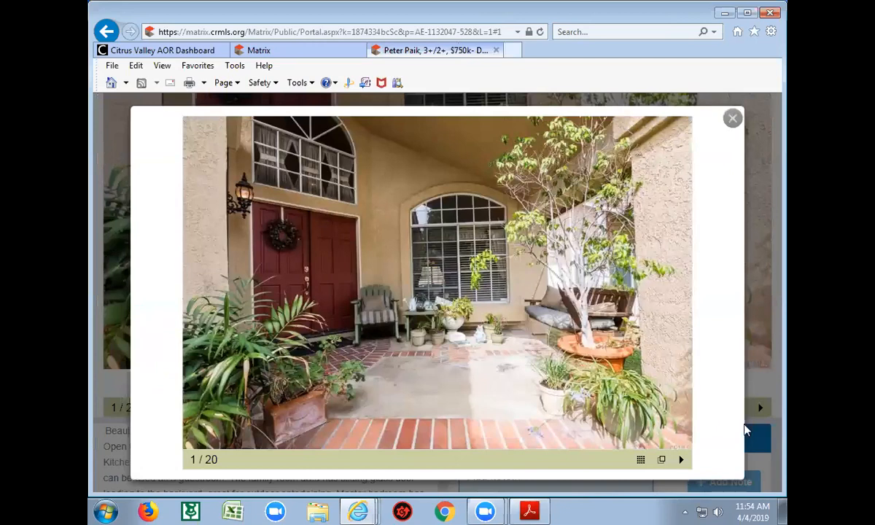
{"action": "left_click", "coordinate": [641, 460]}
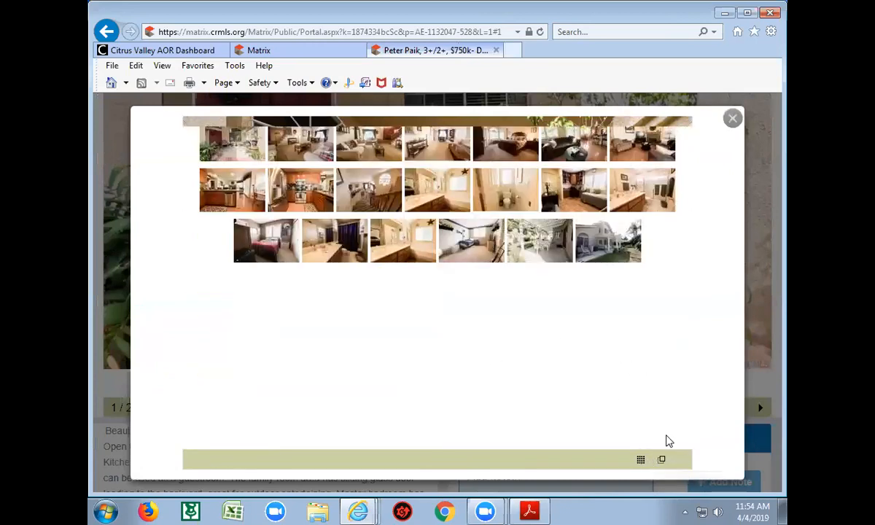
{"action": "left_click", "coordinate": [661, 460]}
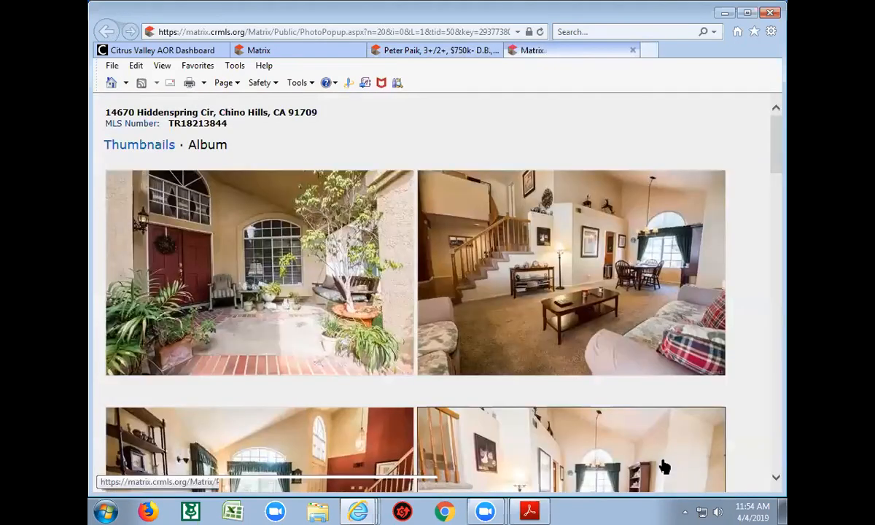
{"action": "left_click", "coordinate": [632, 51]}
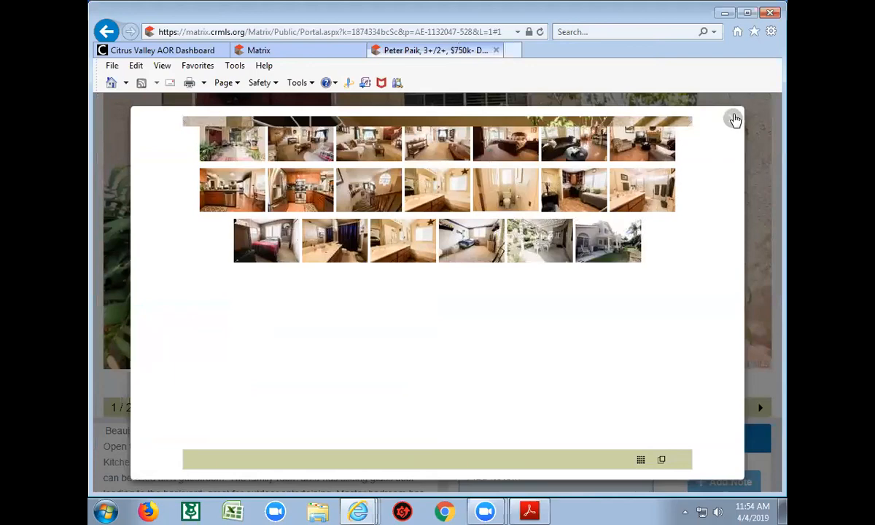
{"action": "left_click", "coordinate": [735, 120]}
{"action": "scroll", "coordinate": [574, 234], "scroll_direction": "up", "scroll_amount": 3}
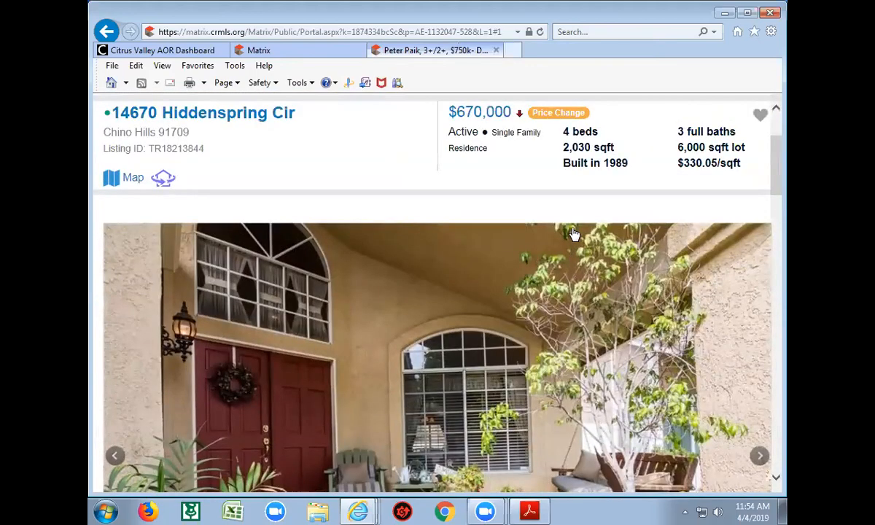
{"action": "scroll", "coordinate": [574, 234], "scroll_direction": "up", "scroll_amount": 2}
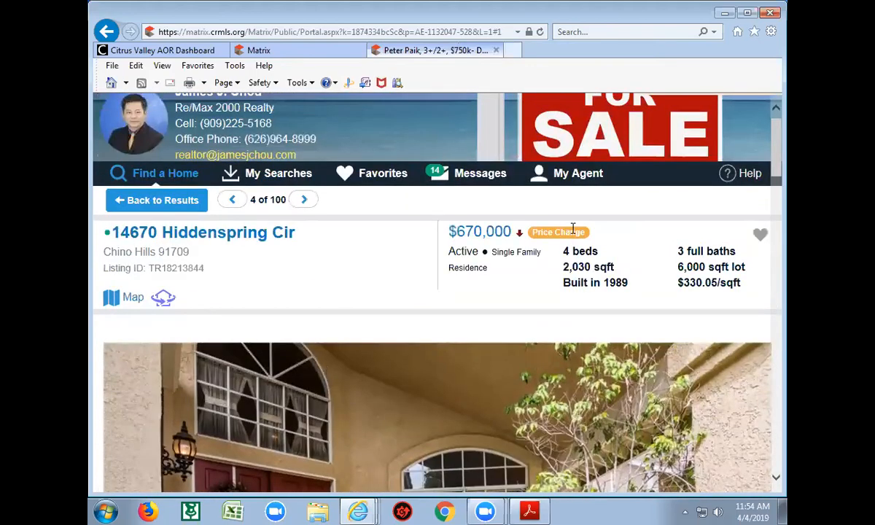
{"action": "scroll", "coordinate": [574, 232], "scroll_direction": "up", "scroll_amount": 1}
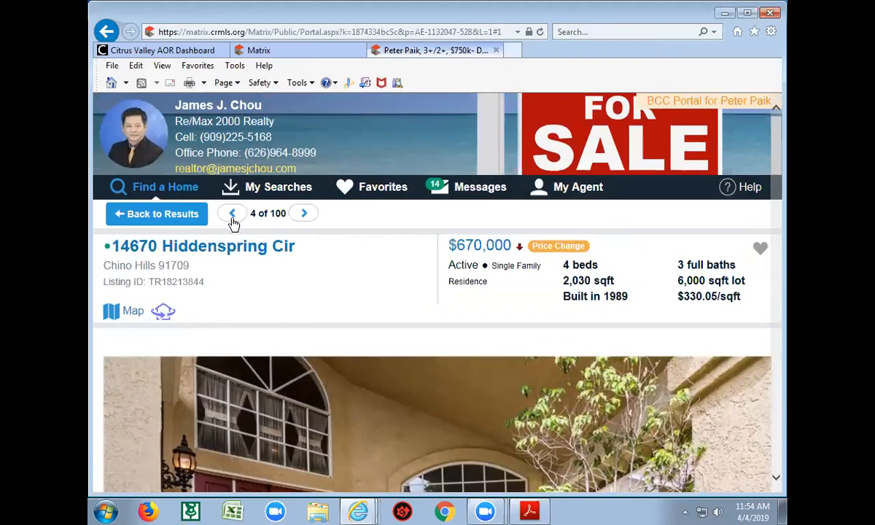
{"action": "left_click", "coordinate": [305, 214]}
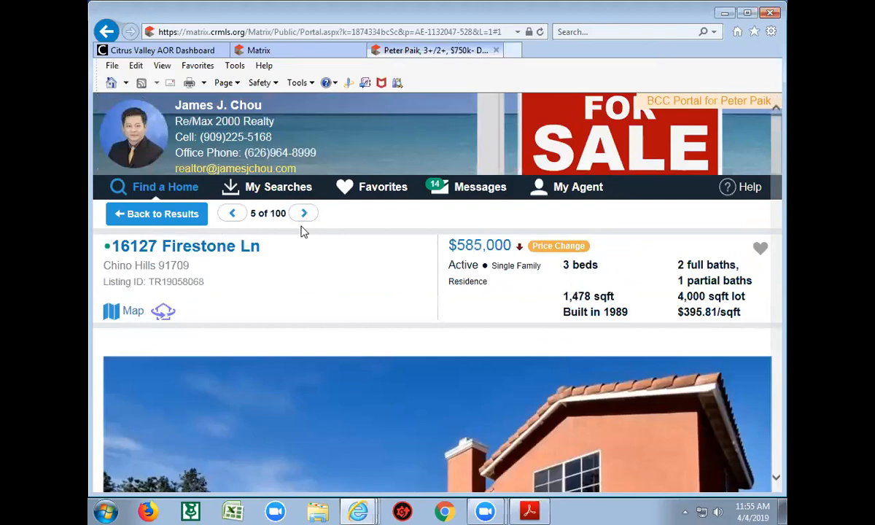
{"action": "scroll", "coordinate": [302, 294], "scroll_direction": "down", "scroll_amount": 1}
{"action": "scroll", "coordinate": [303, 294], "scroll_direction": "down", "scroll_amount": 10}
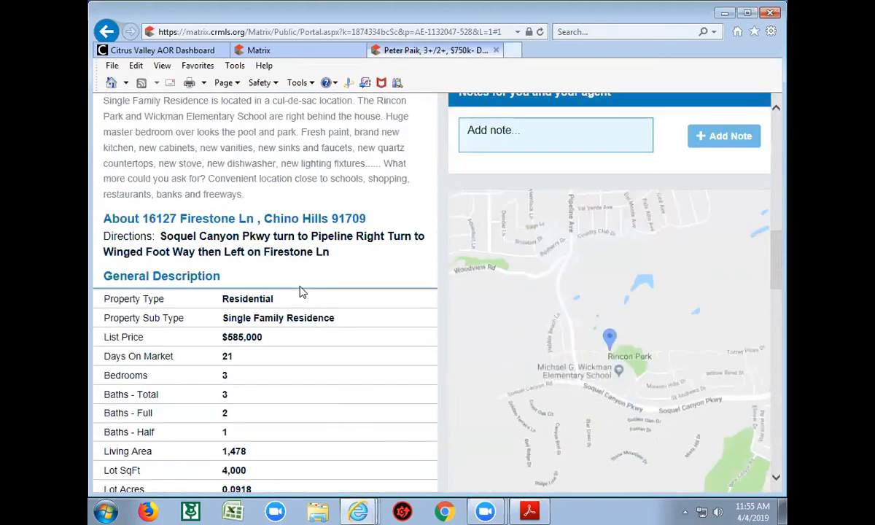
{"action": "scroll", "coordinate": [301, 290], "scroll_direction": "down", "scroll_amount": 7}
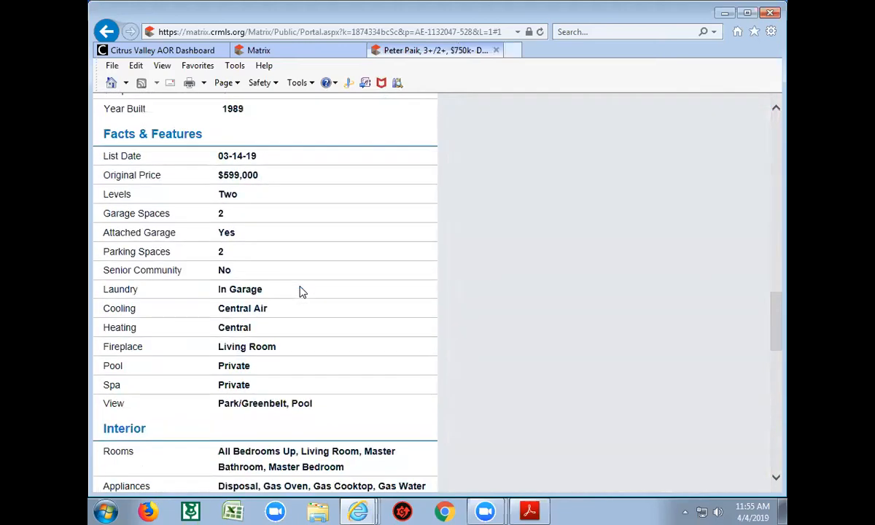
{"action": "scroll", "coordinate": [302, 290], "scroll_direction": "down", "scroll_amount": 3}
{"action": "scroll", "coordinate": [302, 290], "scroll_direction": "down", "scroll_amount": 6}
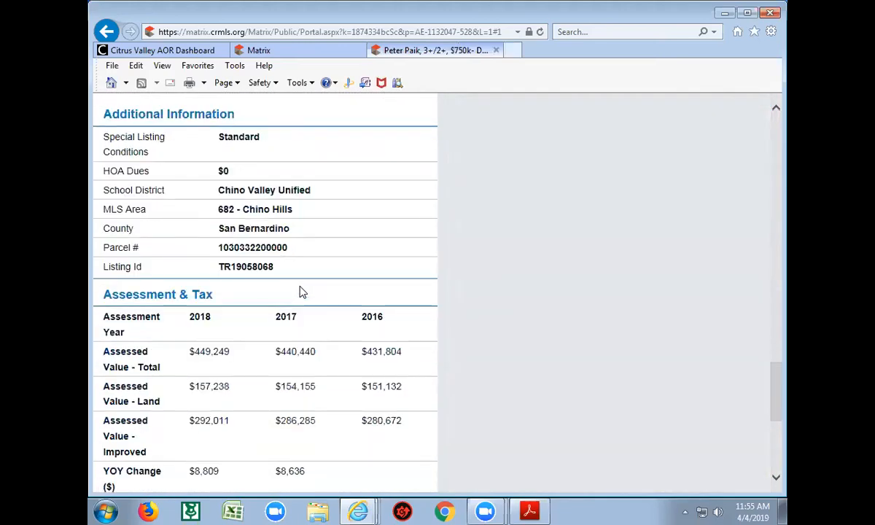
{"action": "scroll", "coordinate": [302, 291], "scroll_direction": "down", "scroll_amount": 1}
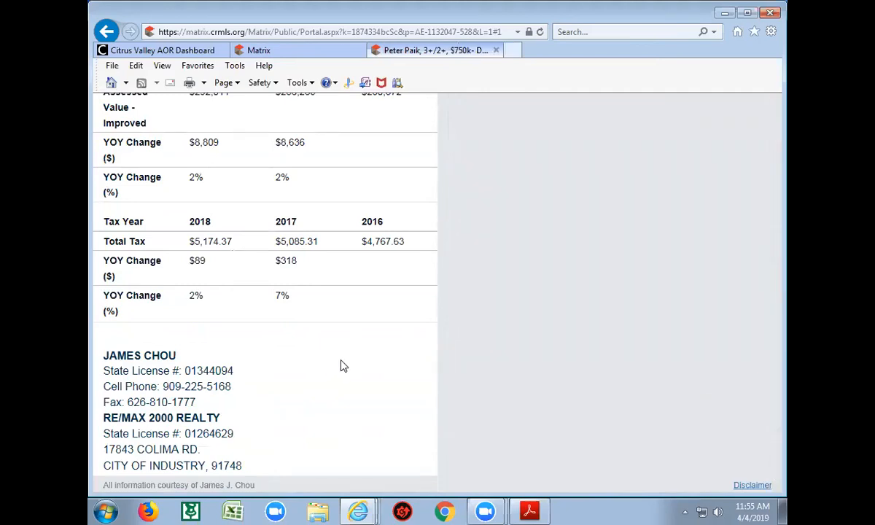
{"action": "scroll", "coordinate": [342, 366], "scroll_direction": "up", "scroll_amount": 15}
{"action": "scroll", "coordinate": [339, 365], "scroll_direction": "up", "scroll_amount": 10}
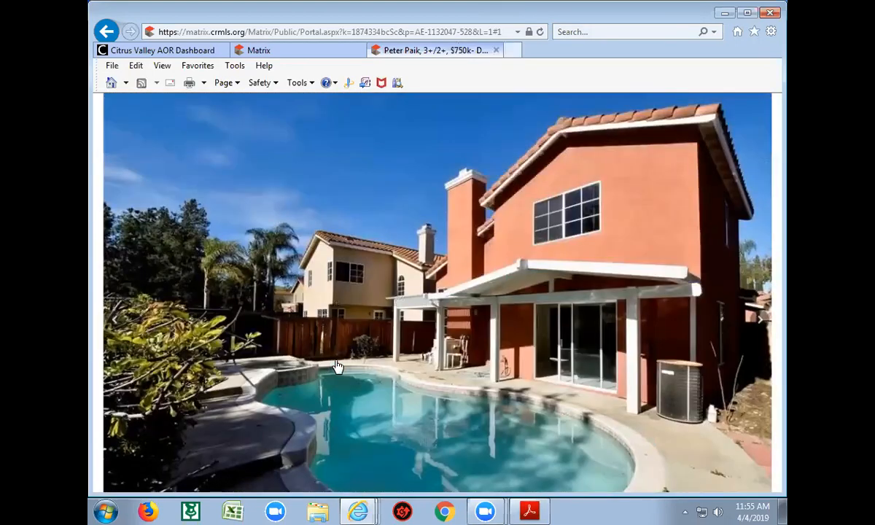
{"action": "scroll", "coordinate": [337, 366], "scroll_direction": "up", "scroll_amount": 5}
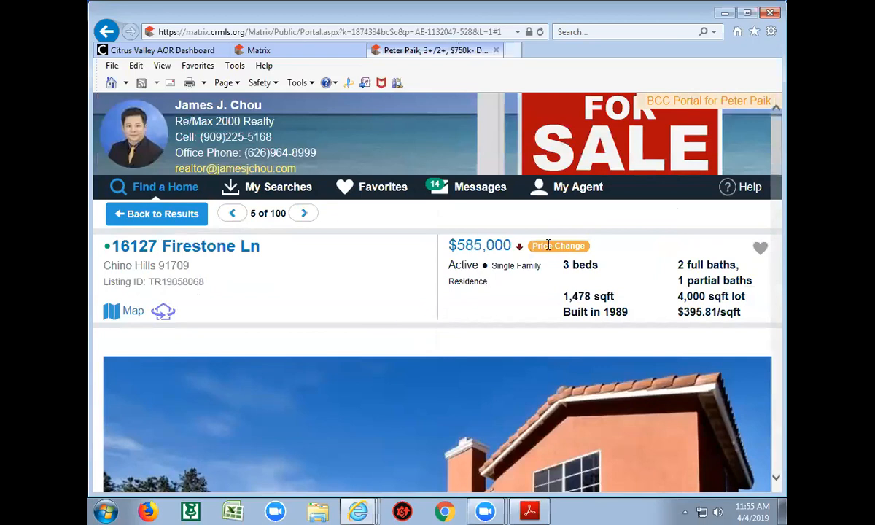
{"action": "mouse_move", "coordinate": [548, 245]}
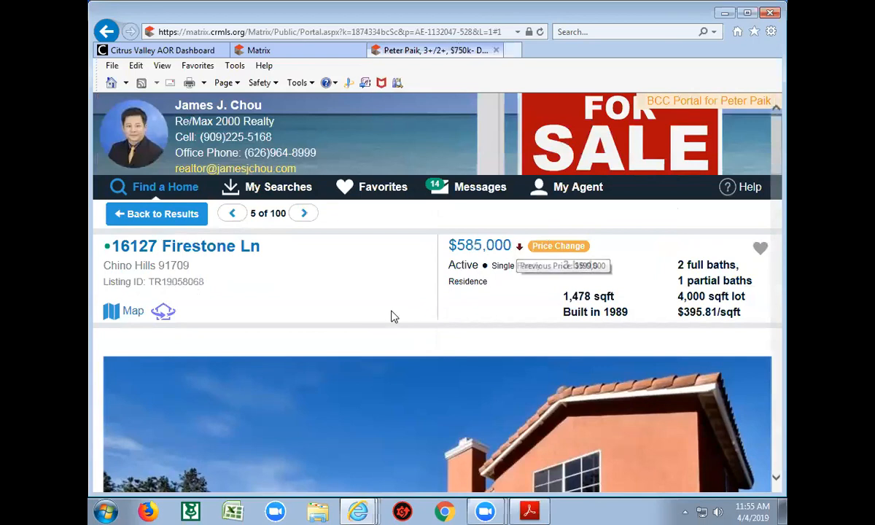
{"action": "scroll", "coordinate": [420, 344], "scroll_direction": "down", "scroll_amount": 15}
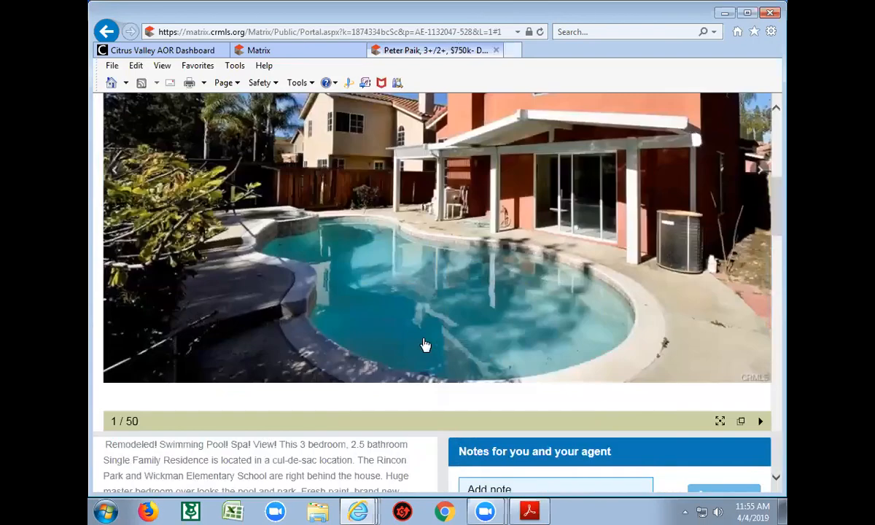
{"action": "scroll", "coordinate": [423, 346], "scroll_direction": "down", "scroll_amount": 2}
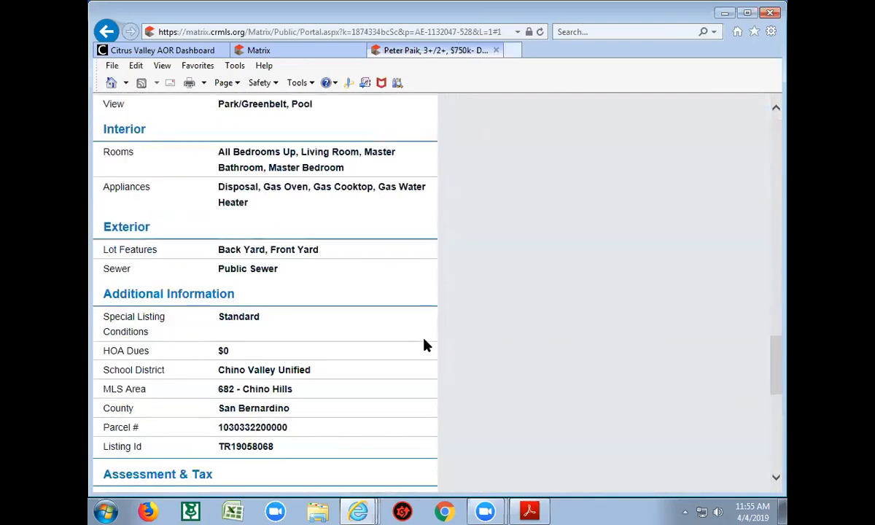
{"action": "scroll", "coordinate": [424, 346], "scroll_direction": "up", "scroll_amount": 2}
{"action": "scroll", "coordinate": [427, 346], "scroll_direction": "up", "scroll_amount": 3}
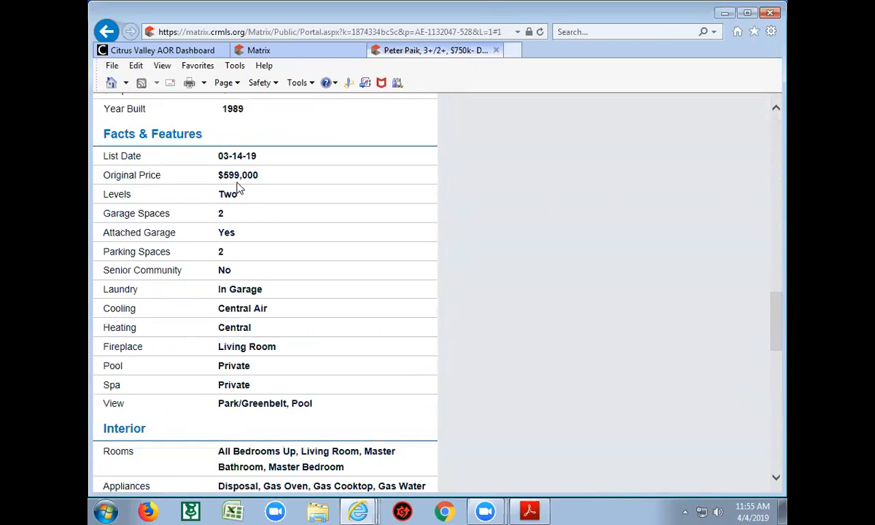
{"action": "scroll", "coordinate": [319, 243], "scroll_direction": "up", "scroll_amount": 5}
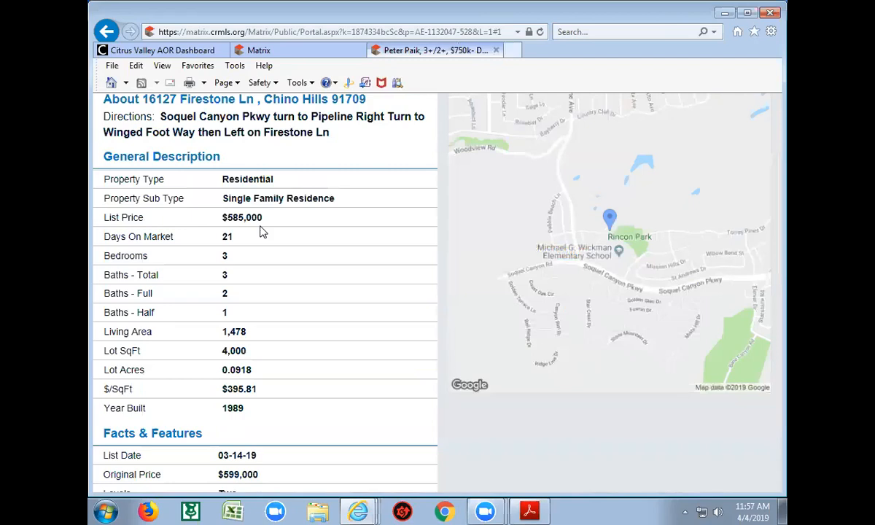
{"action": "scroll", "coordinate": [379, 233], "scroll_direction": "up", "scroll_amount": 10}
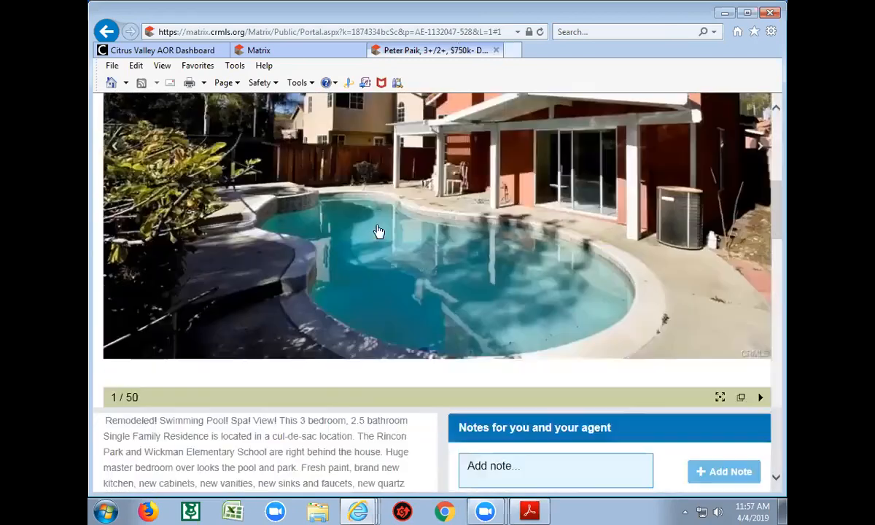
{"action": "scroll", "coordinate": [368, 233], "scroll_direction": "up", "scroll_amount": 3}
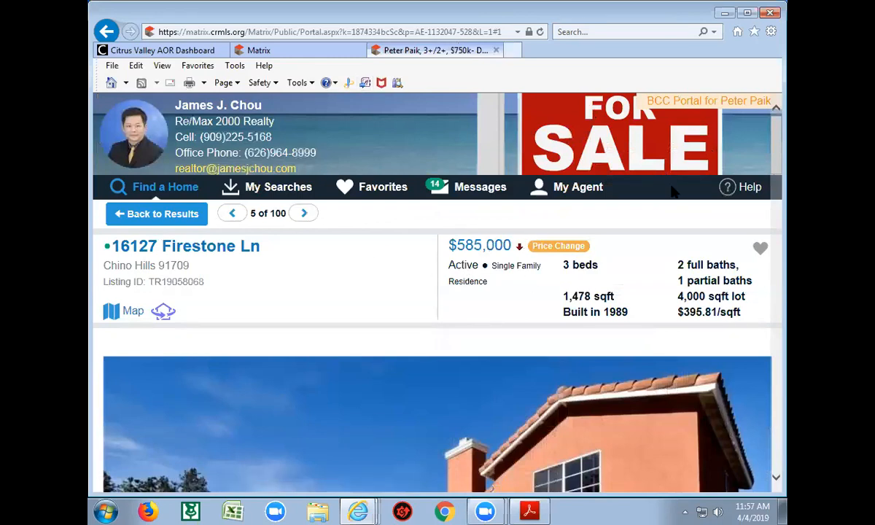
Go back to the 100-listing portal results and scroll past the $585,000 Firestone home
{"action": "left_click", "coordinate": [103, 31]}
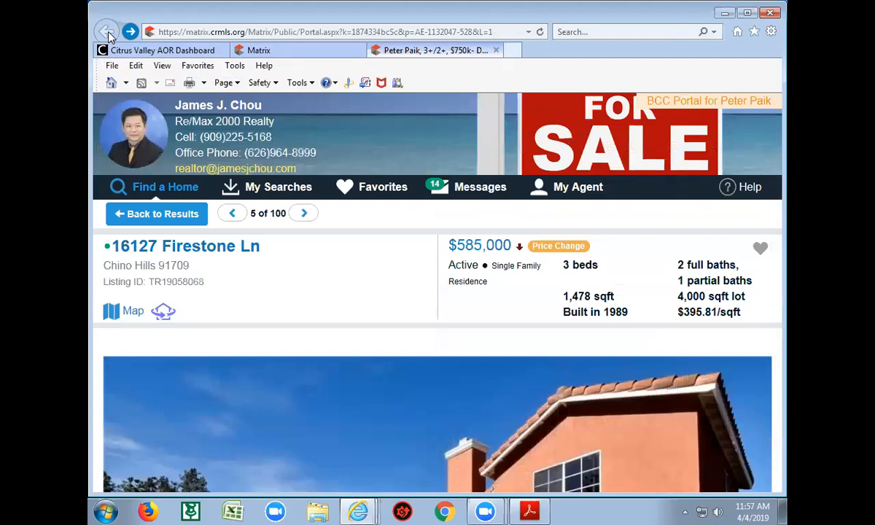
{"action": "left_click", "coordinate": [166, 215]}
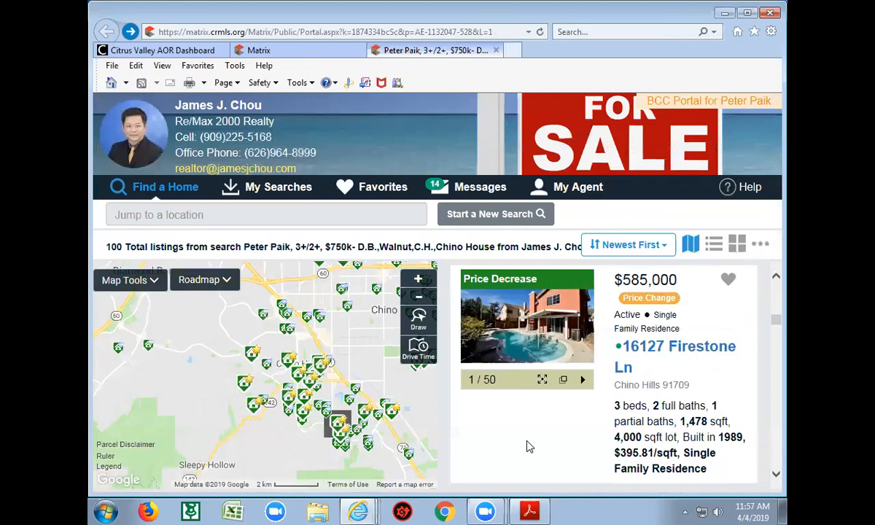
{"action": "scroll", "coordinate": [530, 447], "scroll_direction": "down", "scroll_amount": 3}
{"action": "scroll", "coordinate": [529, 446], "scroll_direction": "up", "scroll_amount": 3}
{"action": "scroll", "coordinate": [504, 442], "scroll_direction": "down", "scroll_amount": 1}
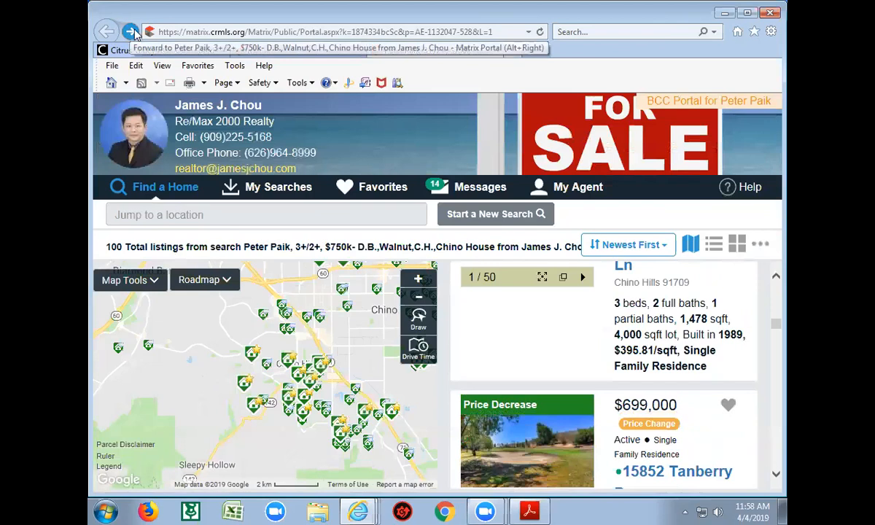
{"action": "left_click", "coordinate": [343, 51]}
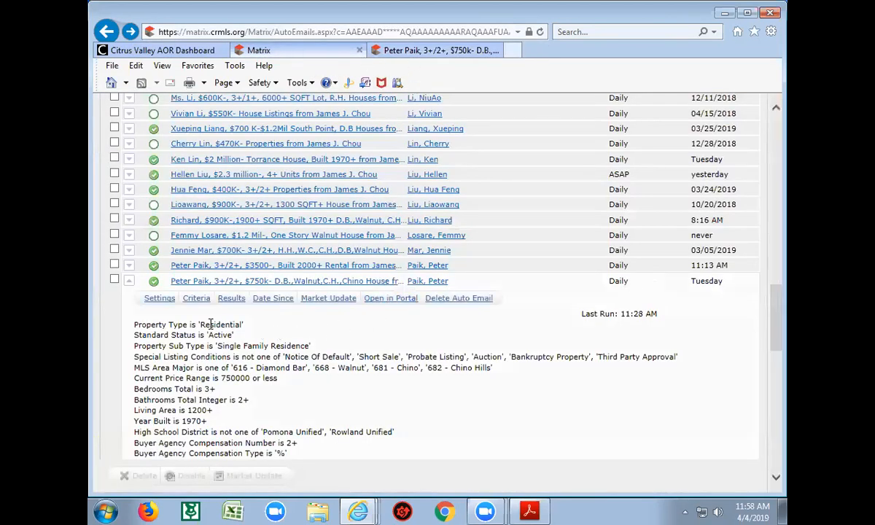
{"action": "left_click", "coordinate": [193, 298]}
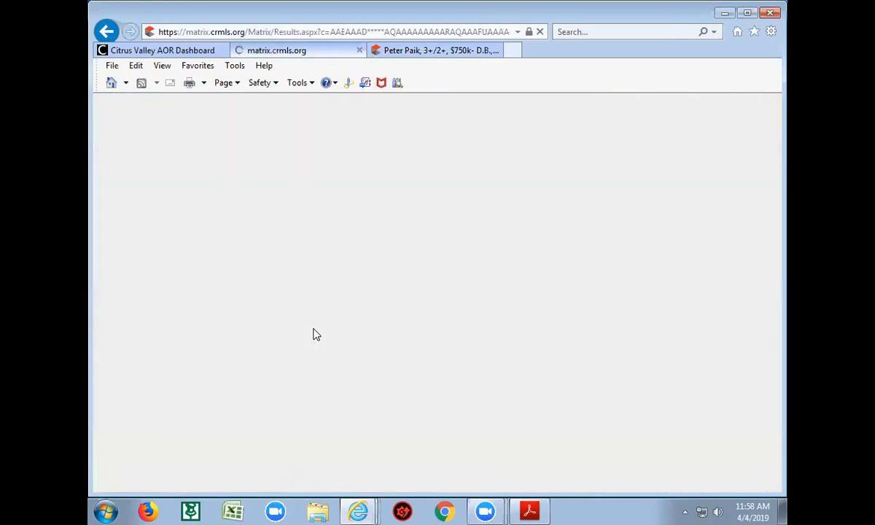
{"action": "scroll", "coordinate": [314, 334], "scroll_direction": "down", "scroll_amount": 3}
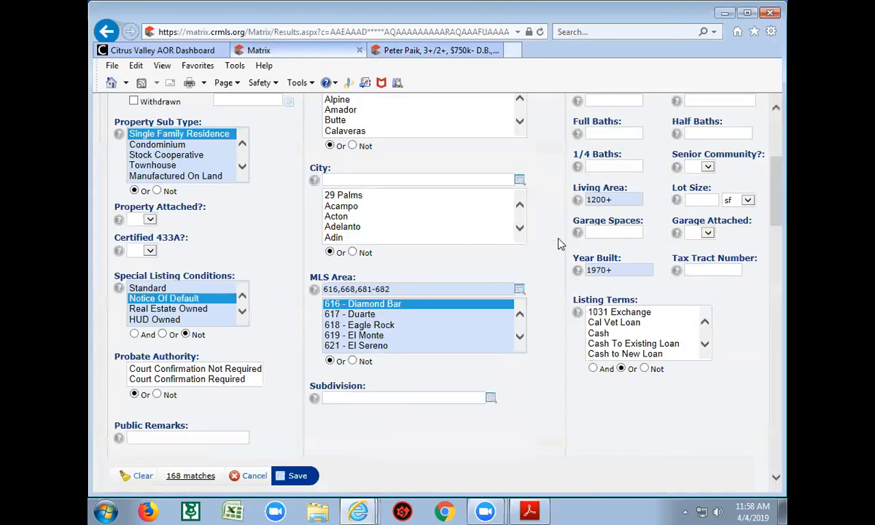
{"action": "scroll", "coordinate": [567, 205], "scroll_direction": "up", "scroll_amount": 3}
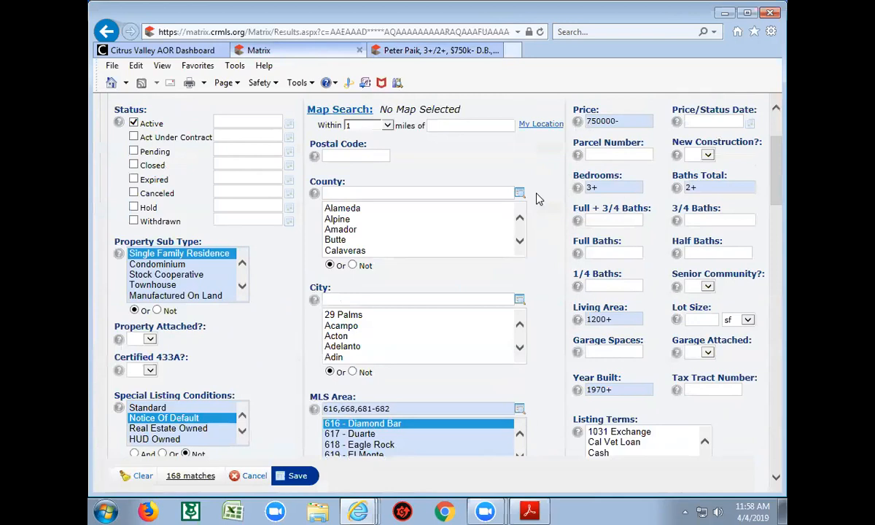
{"action": "scroll", "coordinate": [537, 201], "scroll_direction": "down", "scroll_amount": 6}
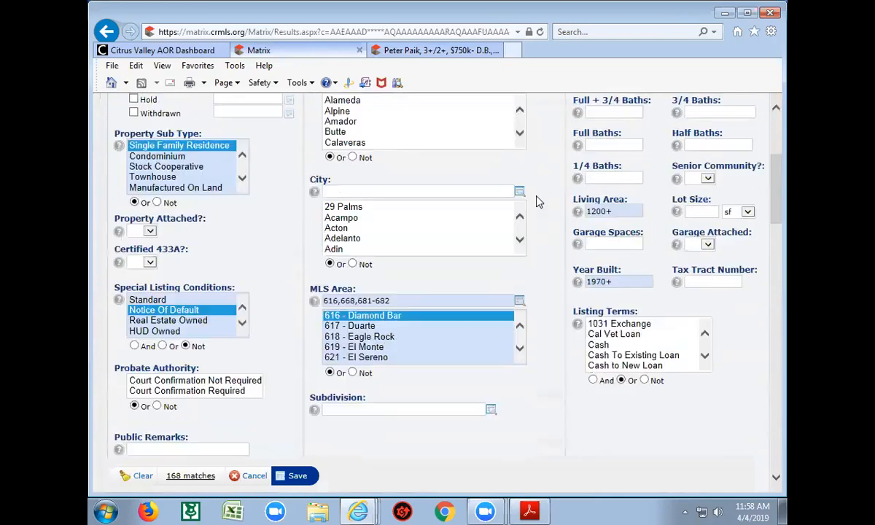
{"action": "scroll", "coordinate": [537, 202], "scroll_direction": "down", "scroll_amount": 3}
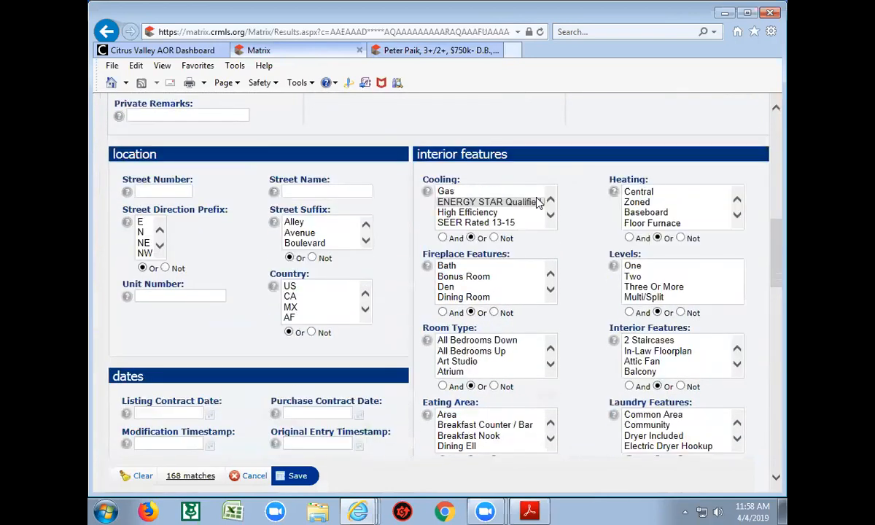
{"action": "scroll", "coordinate": [593, 231], "scroll_direction": "down", "scroll_amount": 2}
{"action": "scroll", "coordinate": [592, 231], "scroll_direction": "down", "scroll_amount": 2}
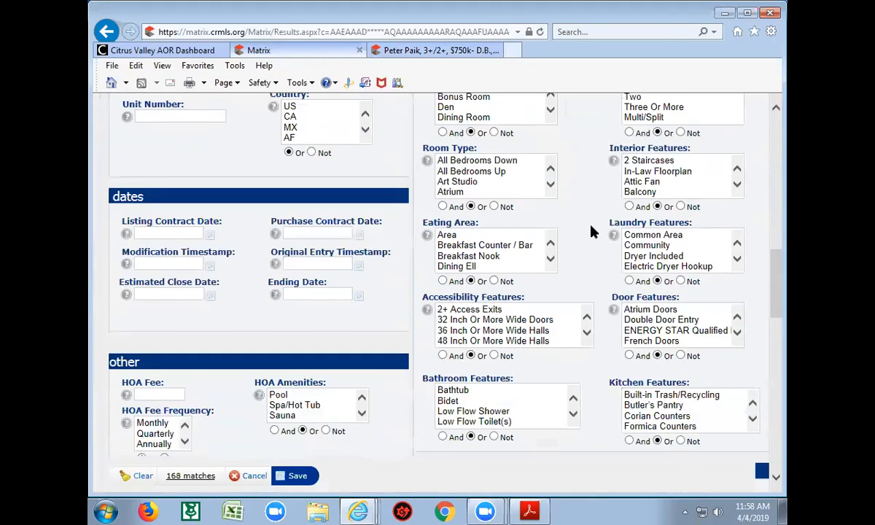
{"action": "scroll", "coordinate": [593, 231], "scroll_direction": "down", "scroll_amount": 2}
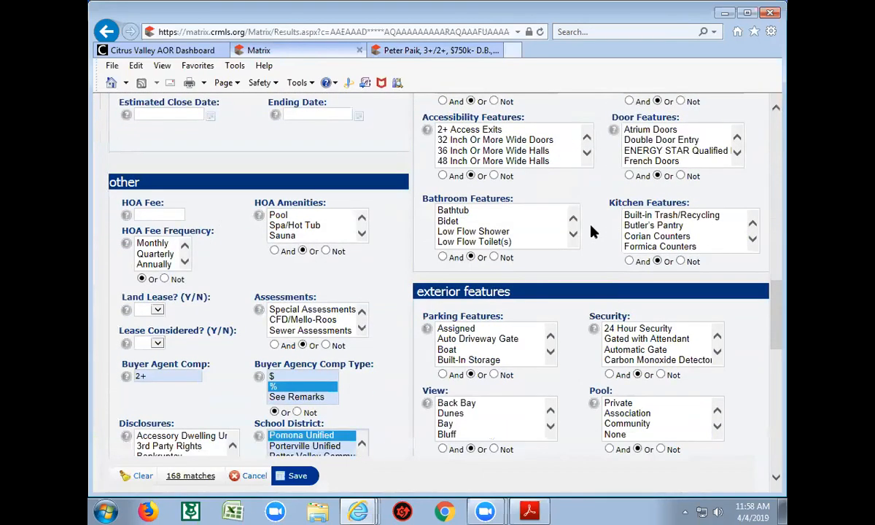
{"action": "scroll", "coordinate": [593, 231], "scroll_direction": "down", "scroll_amount": 1}
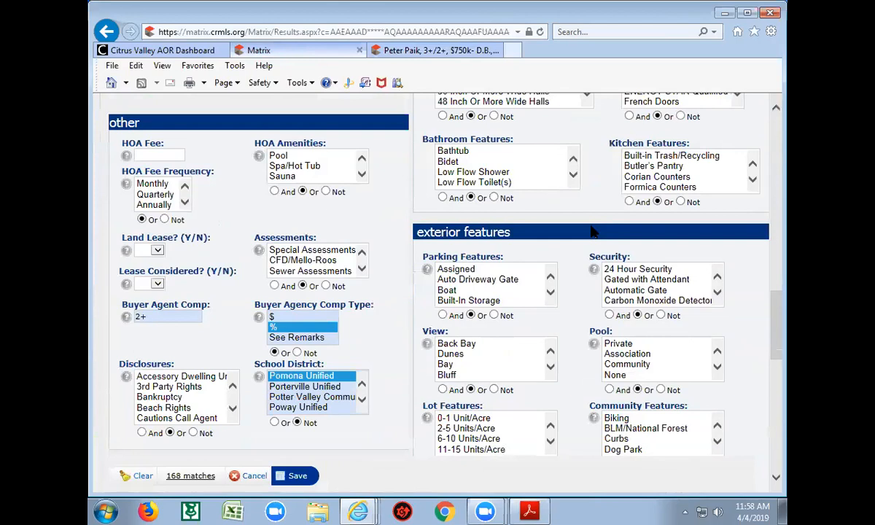
{"action": "scroll", "coordinate": [592, 232], "scroll_direction": "up", "scroll_amount": 2}
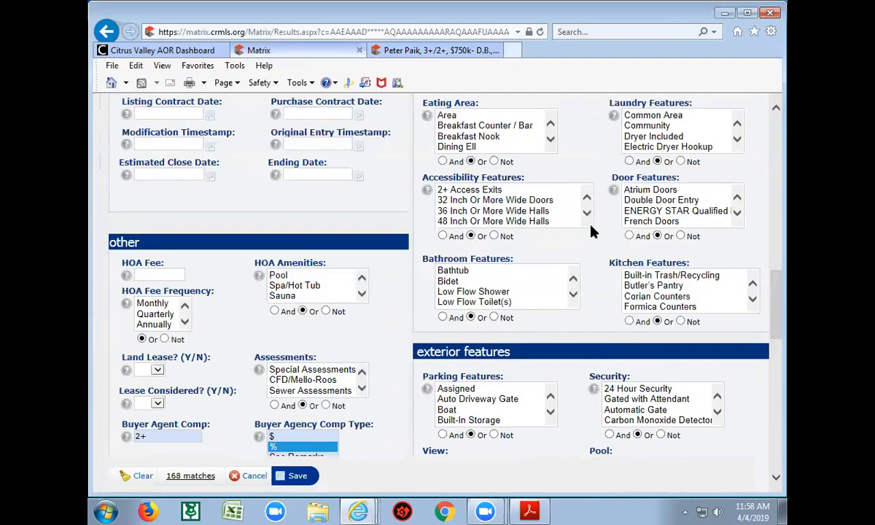
{"action": "scroll", "coordinate": [593, 231], "scroll_direction": "down", "scroll_amount": 1}
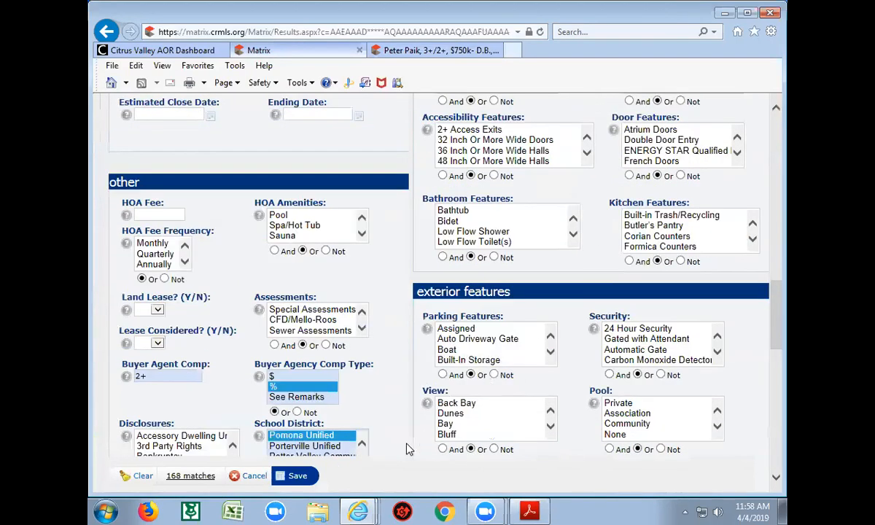
{"action": "scroll", "coordinate": [597, 241], "scroll_direction": "down", "scroll_amount": 1}
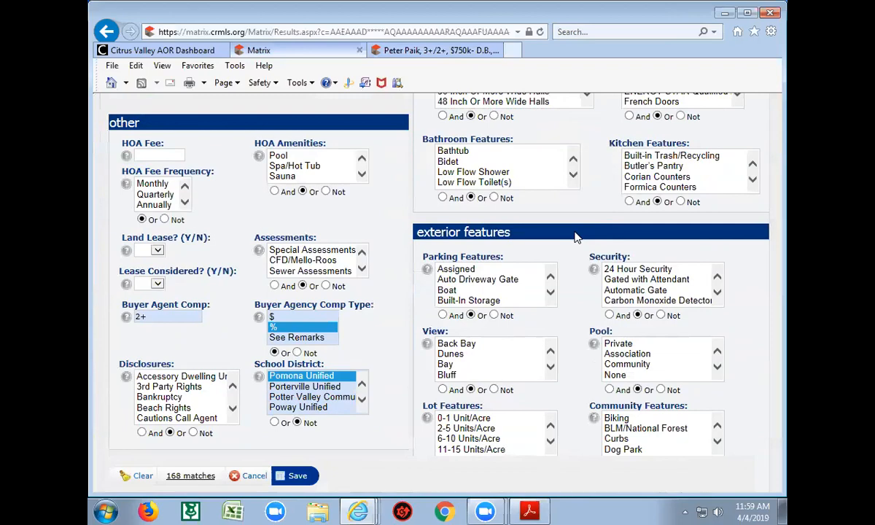
{"action": "scroll", "coordinate": [597, 192], "scroll_direction": "up", "scroll_amount": 5}
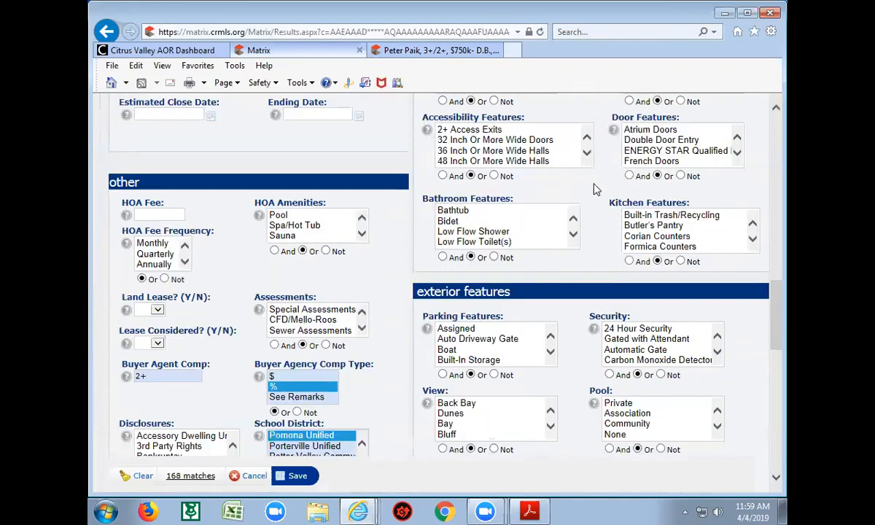
{"action": "scroll", "coordinate": [596, 191], "scroll_direction": "up", "scroll_amount": 15}
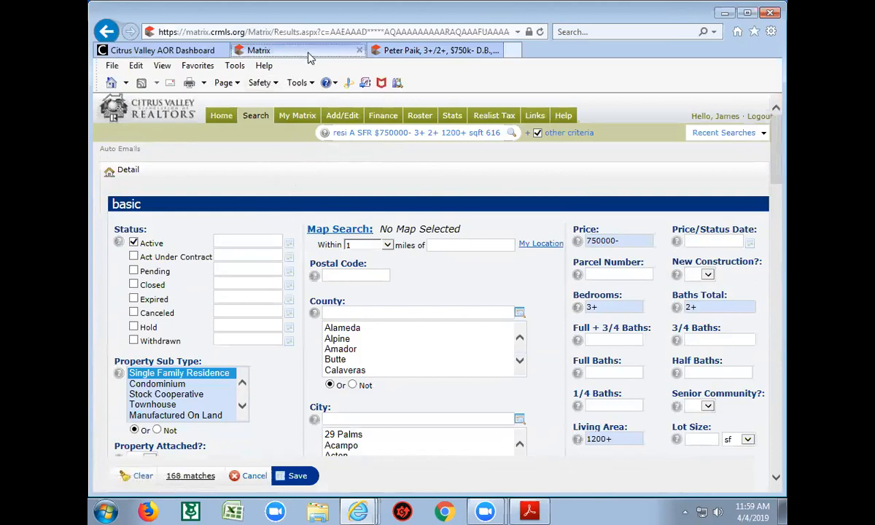
Go back to Auto Emails and open the $750k Chino auto email's Settings page
{"action": "left_click", "coordinate": [402, 53]}
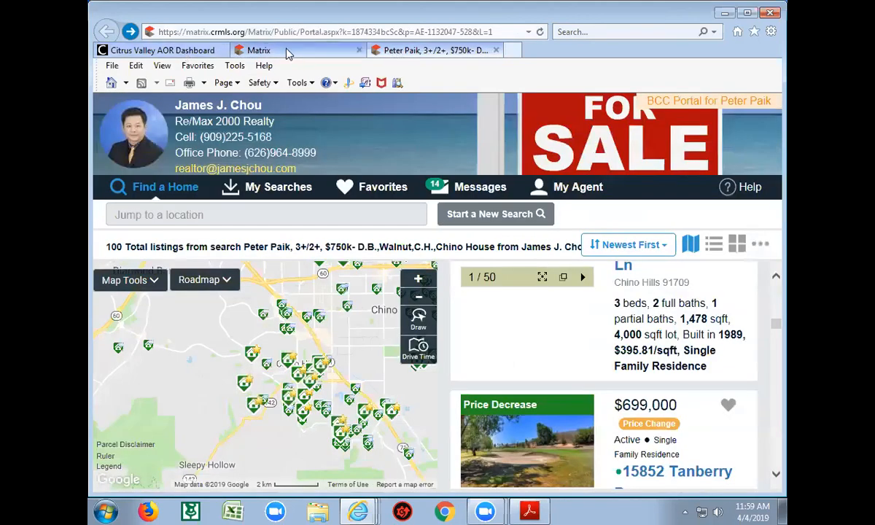
{"action": "left_click", "coordinate": [271, 51]}
{"action": "left_click", "coordinate": [106, 32]}
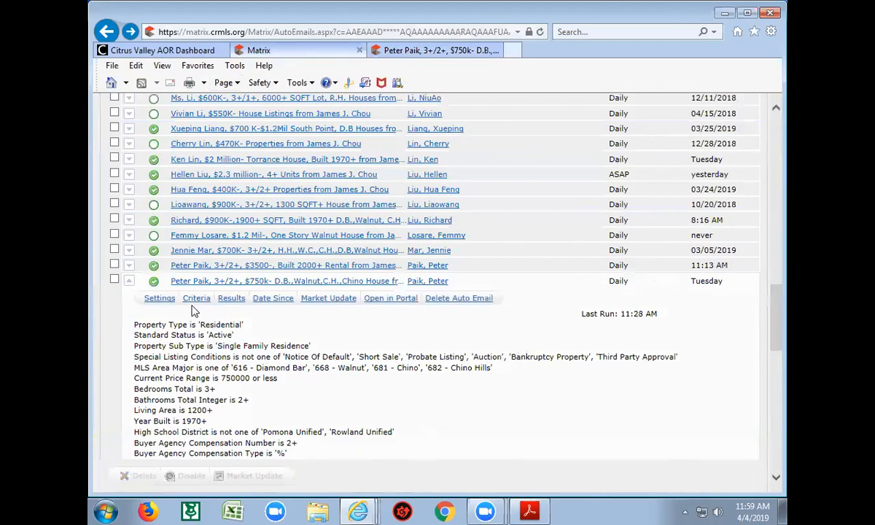
{"action": "left_click", "coordinate": [162, 300]}
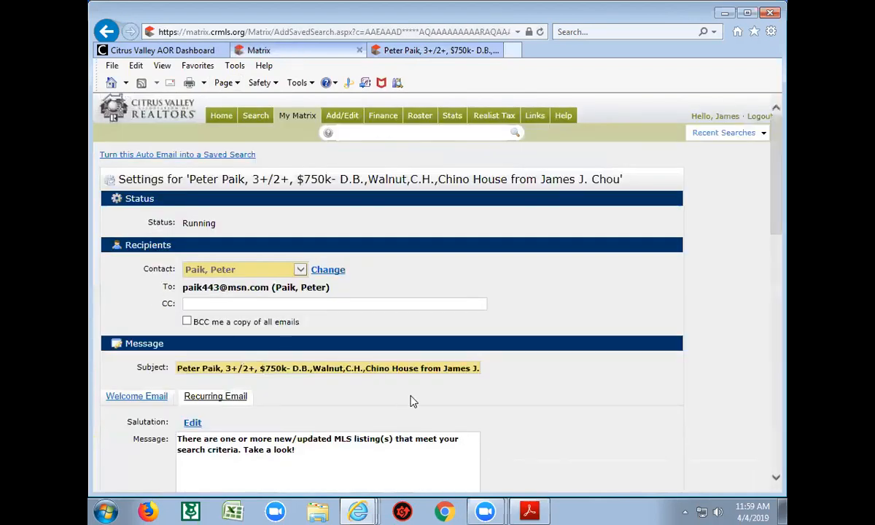
{"action": "scroll", "coordinate": [413, 396], "scroll_direction": "down", "scroll_amount": 1}
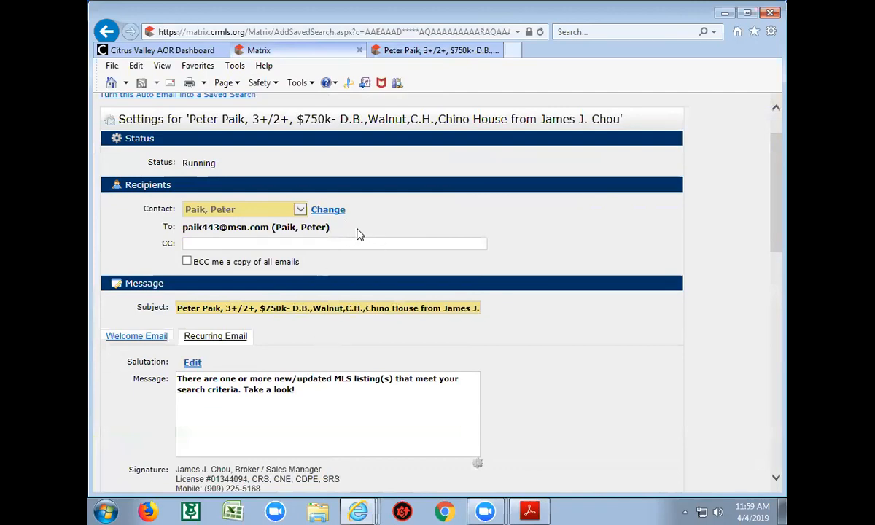
Return to the list of 104 auto emails and scroll back to its top
{"action": "left_click", "coordinate": [106, 32]}
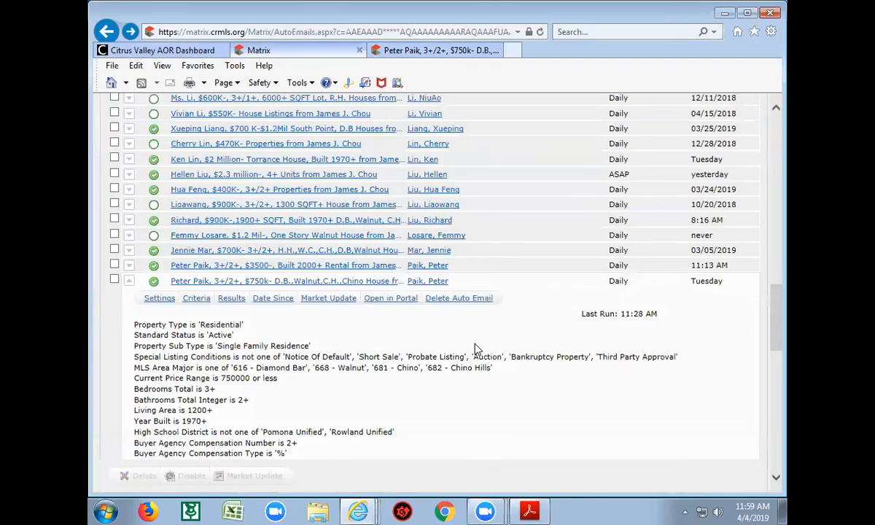
{"action": "scroll", "coordinate": [474, 349], "scroll_direction": "up", "scroll_amount": 1}
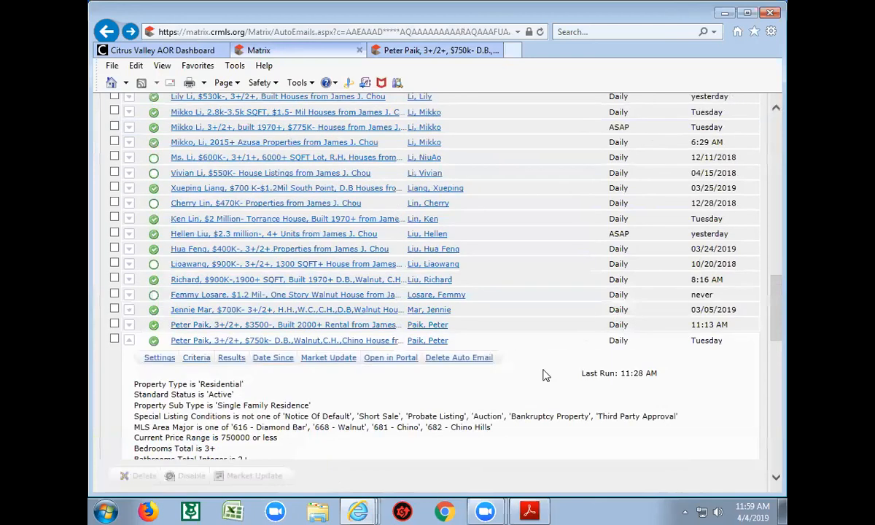
{"action": "scroll", "coordinate": [552, 383], "scroll_direction": "down", "scroll_amount": 1}
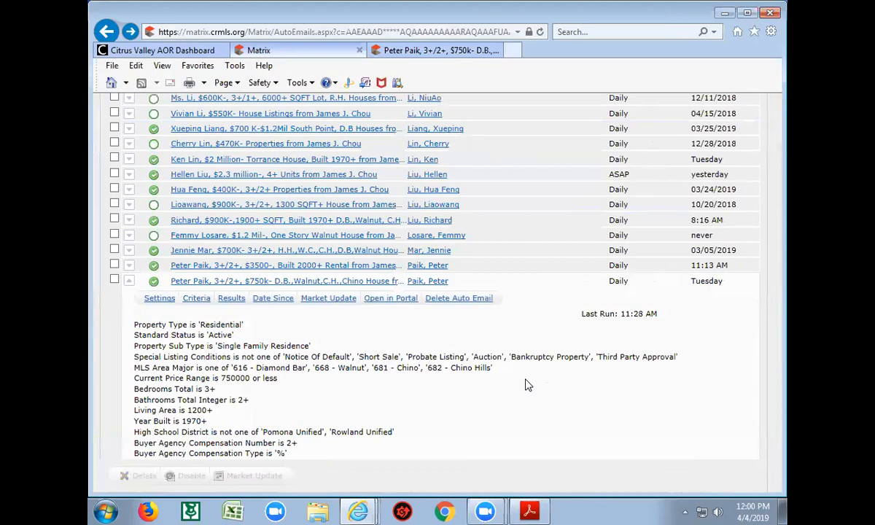
{"action": "scroll", "coordinate": [510, 357], "scroll_direction": "up", "scroll_amount": 15}
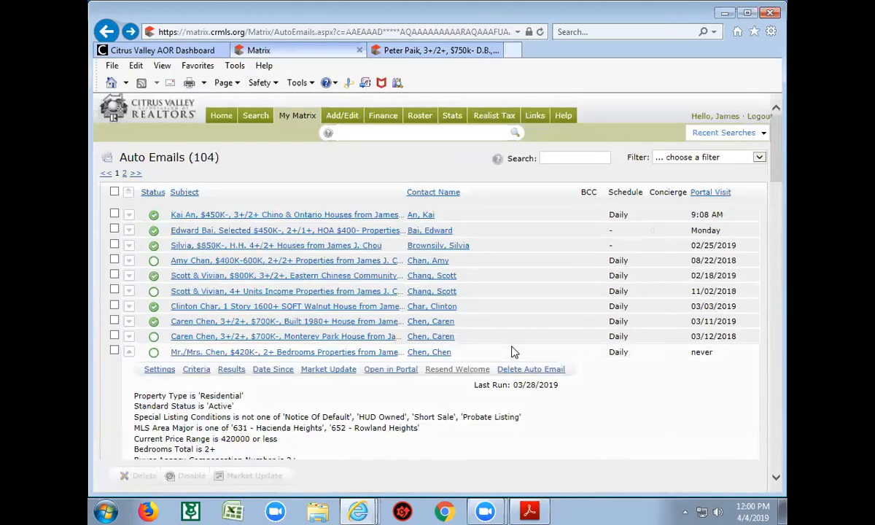
Open My Matrix Settings, look over its sections, and choose Portal Profile under My Information
{"action": "mouse_move", "coordinate": [296, 119]}
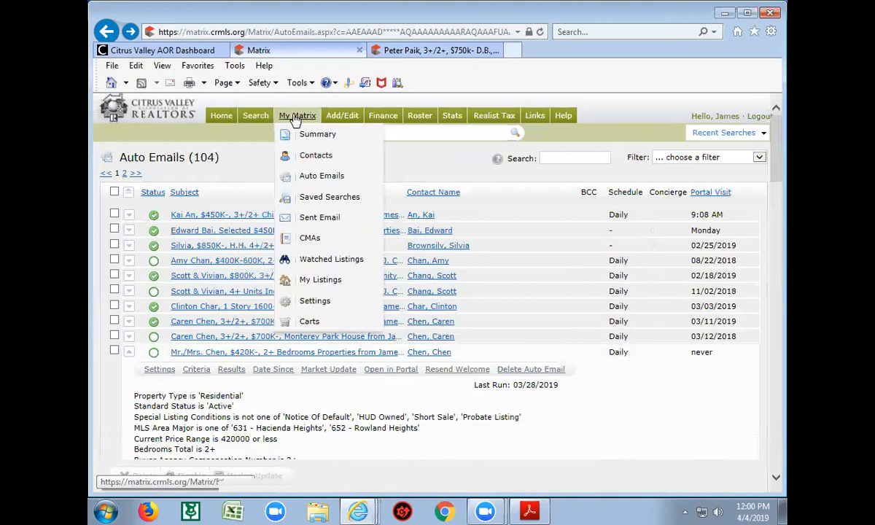
{"action": "left_click", "coordinate": [319, 308]}
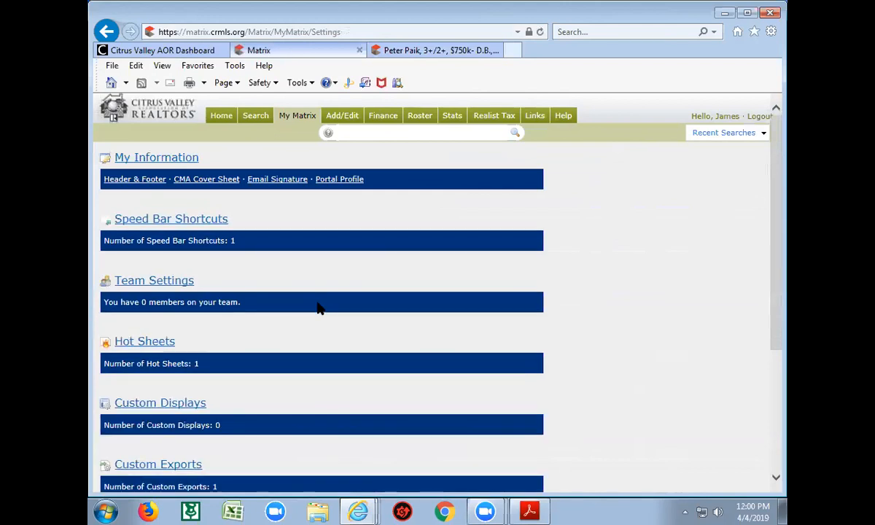
{"action": "scroll", "coordinate": [347, 341], "scroll_direction": "down", "scroll_amount": 1}
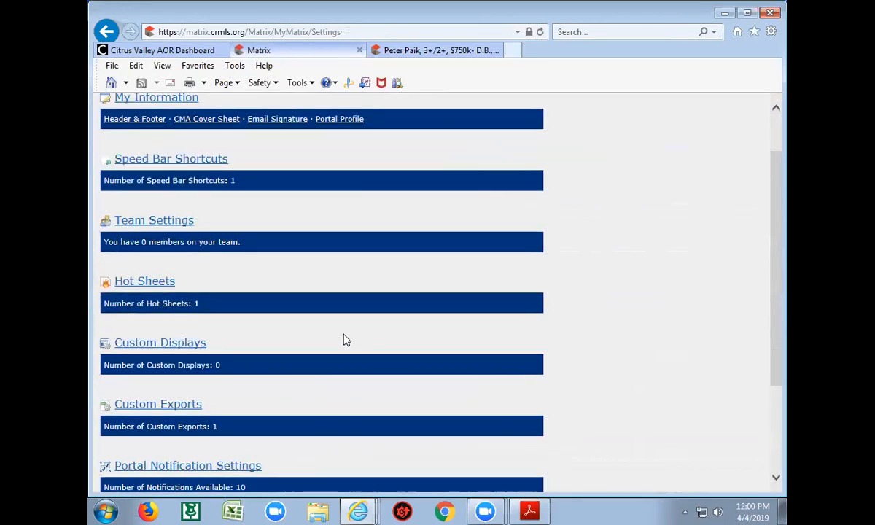
{"action": "scroll", "coordinate": [347, 341], "scroll_direction": "down", "scroll_amount": 2}
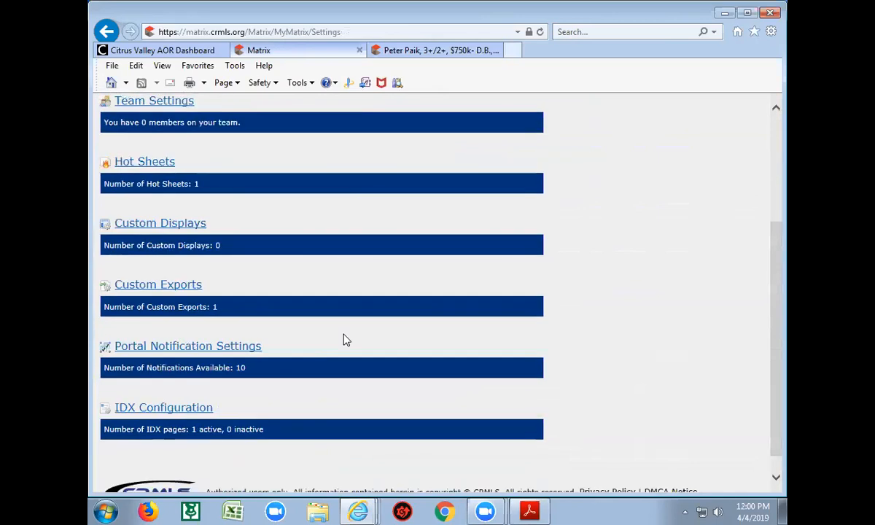
{"action": "scroll", "coordinate": [346, 340], "scroll_direction": "up", "scroll_amount": 3}
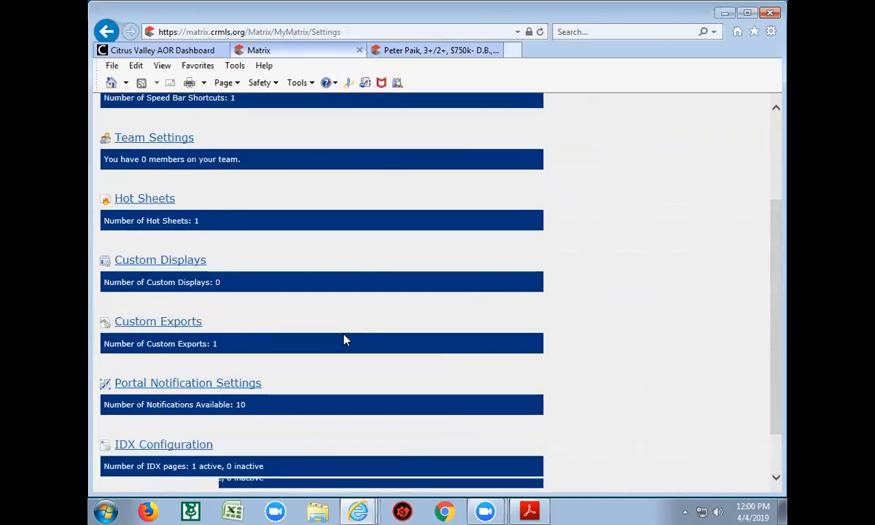
{"action": "scroll", "coordinate": [345, 340], "scroll_direction": "up", "scroll_amount": 1}
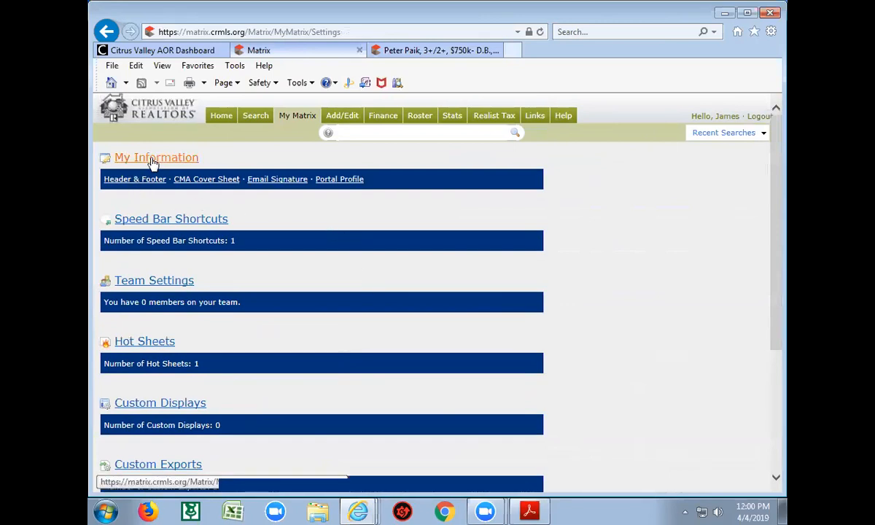
{"action": "left_click", "coordinate": [339, 183]}
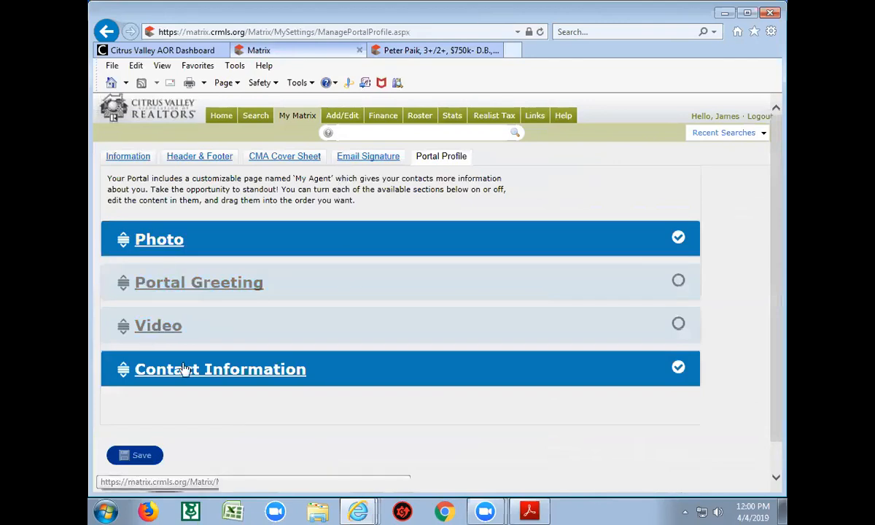
Expand Photo and Contact Information to reveal the agent headshot and the displayed contact details
{"action": "left_click", "coordinate": [161, 241]}
{"action": "scroll", "coordinate": [168, 321], "scroll_direction": "down", "scroll_amount": 3}
{"action": "scroll", "coordinate": [167, 319], "scroll_direction": "up", "scroll_amount": 3}
{"action": "scroll", "coordinate": [169, 315], "scroll_direction": "down", "scroll_amount": 5}
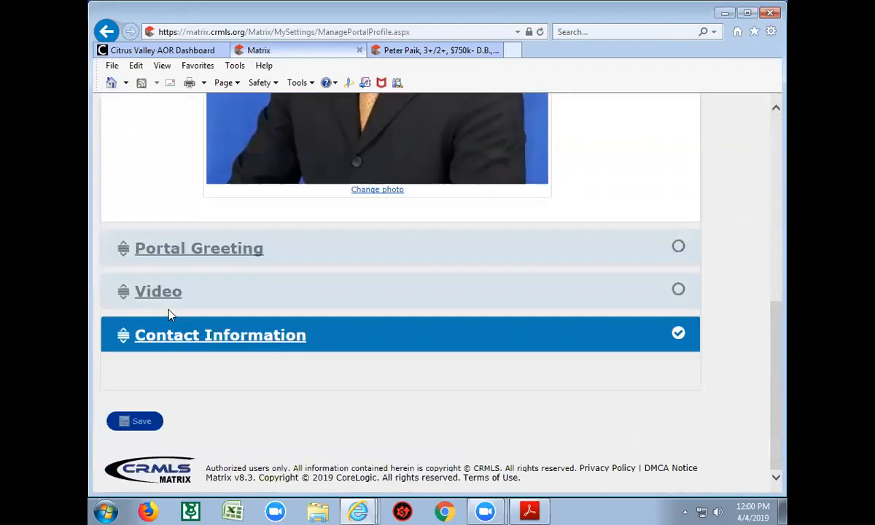
{"action": "left_click", "coordinate": [299, 342]}
{"action": "scroll", "coordinate": [441, 374], "scroll_direction": "down", "scroll_amount": 3}
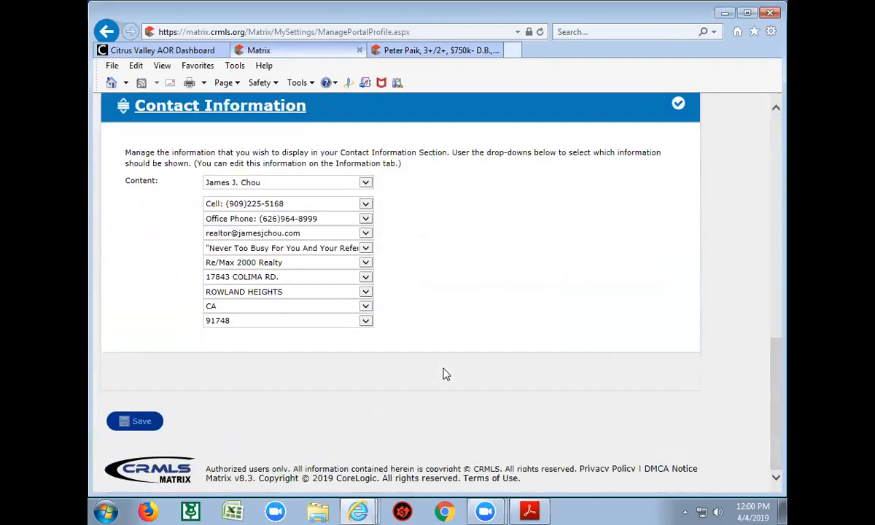
{"action": "scroll", "coordinate": [446, 375], "scroll_direction": "up", "scroll_amount": 8}
{"action": "scroll", "coordinate": [445, 373], "scroll_direction": "up", "scroll_amount": 2}
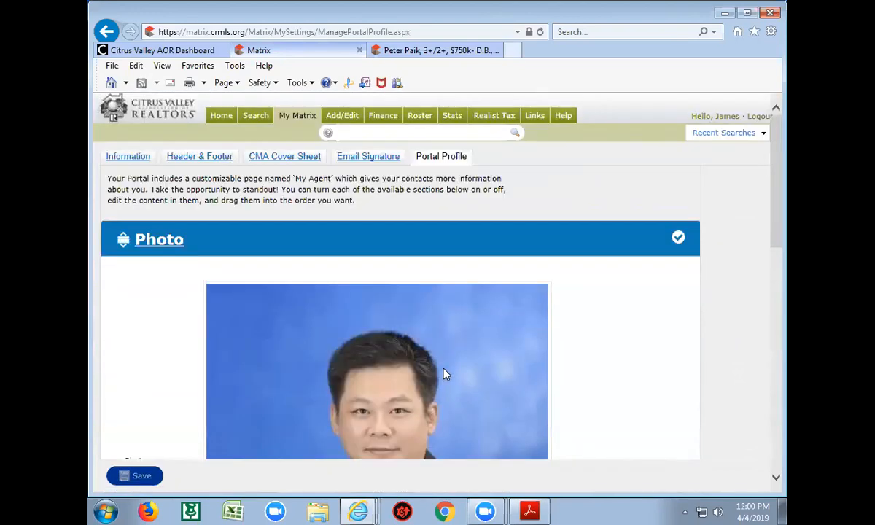
Look over the Email Signature tab, then switch to the CMA Cover Sheet settings
{"action": "left_click", "coordinate": [370, 158]}
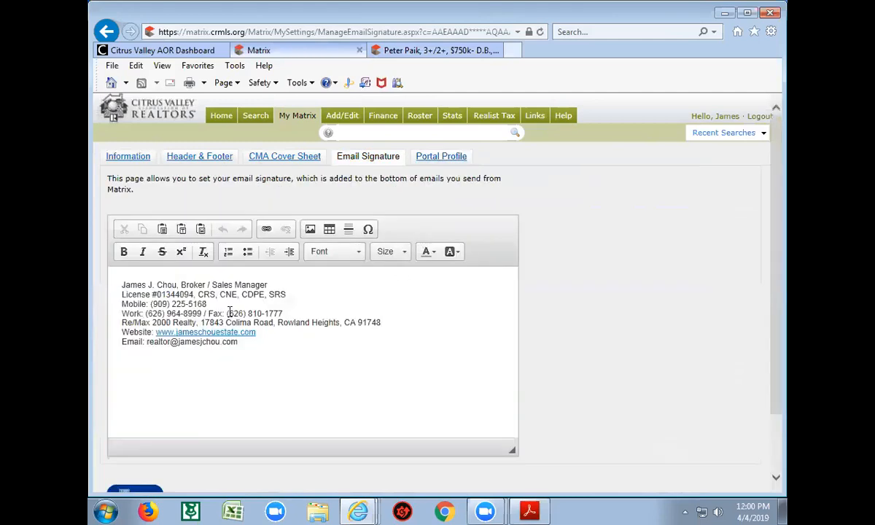
{"action": "left_click", "coordinate": [275, 155]}
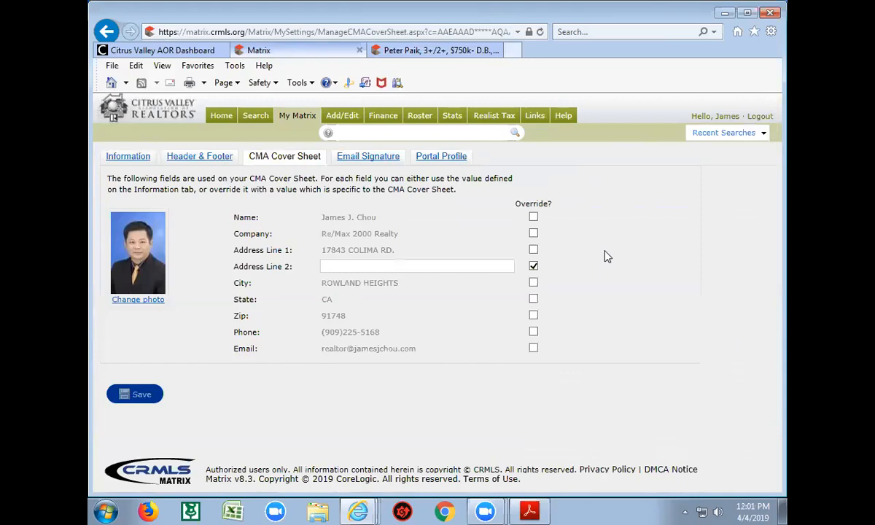
{"action": "left_click", "coordinate": [196, 158]}
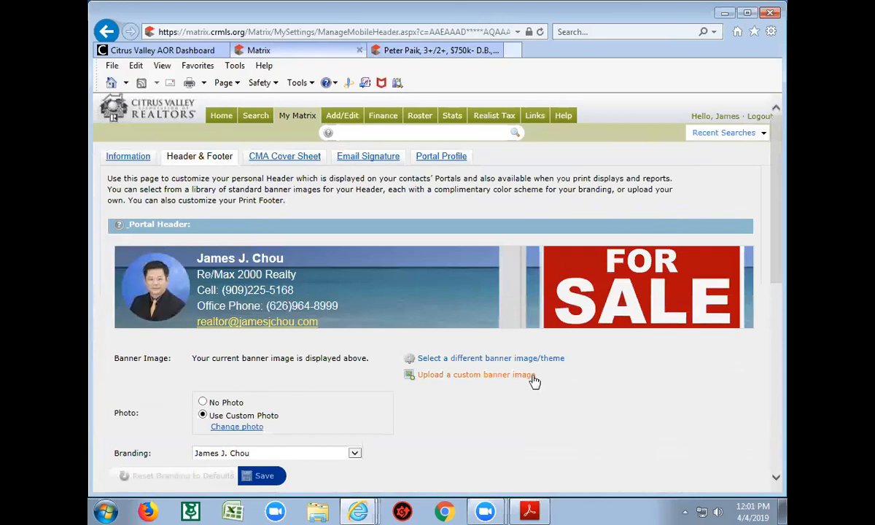
{"action": "scroll", "coordinate": [535, 380], "scroll_direction": "down", "scroll_amount": 3}
{"action": "scroll", "coordinate": [535, 380], "scroll_direction": "up", "scroll_amount": 1}
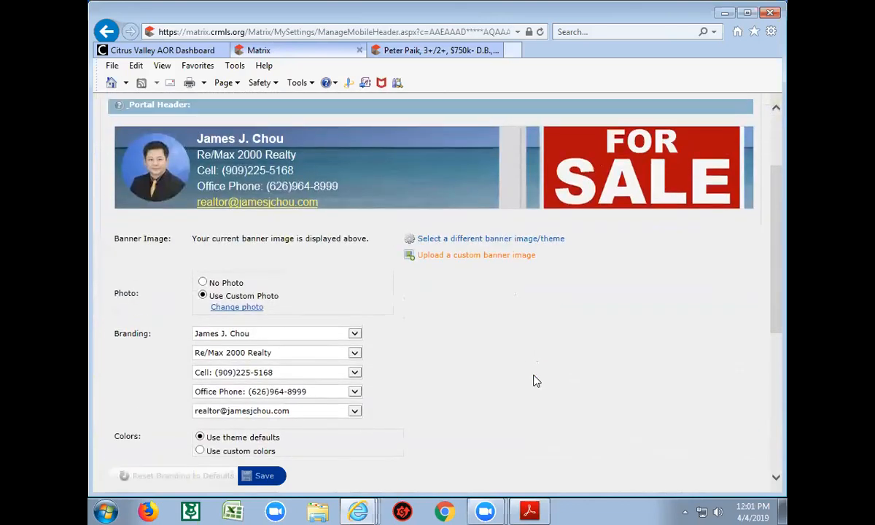
{"action": "scroll", "coordinate": [543, 377], "scroll_direction": "down", "scroll_amount": 3}
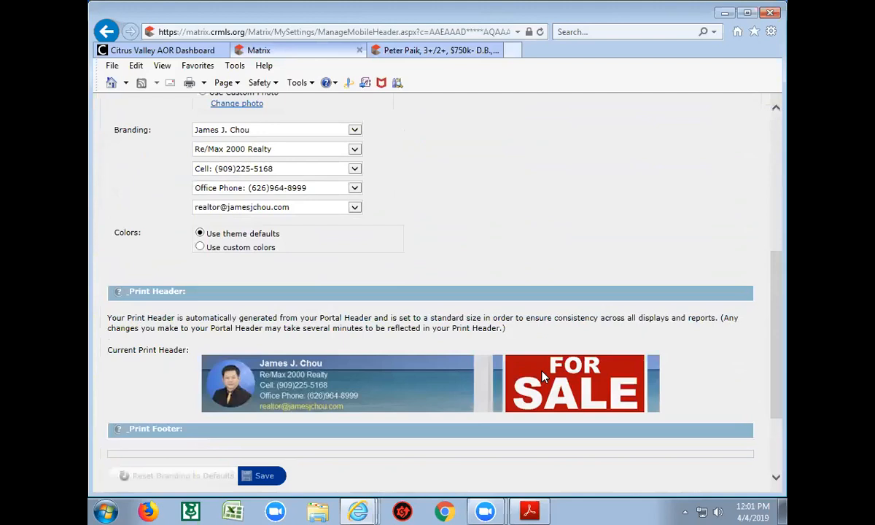
{"action": "scroll", "coordinate": [544, 377], "scroll_direction": "down", "scroll_amount": 1}
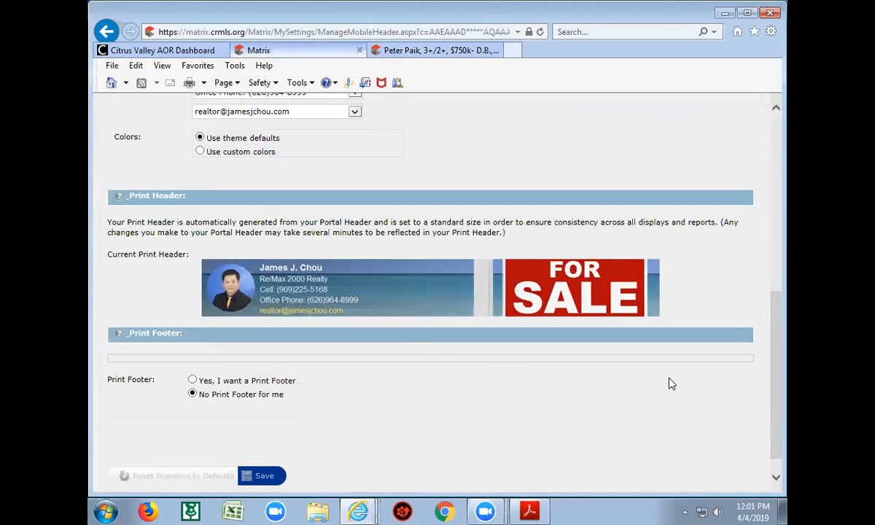
{"action": "scroll", "coordinate": [672, 385], "scroll_direction": "up", "scroll_amount": 2}
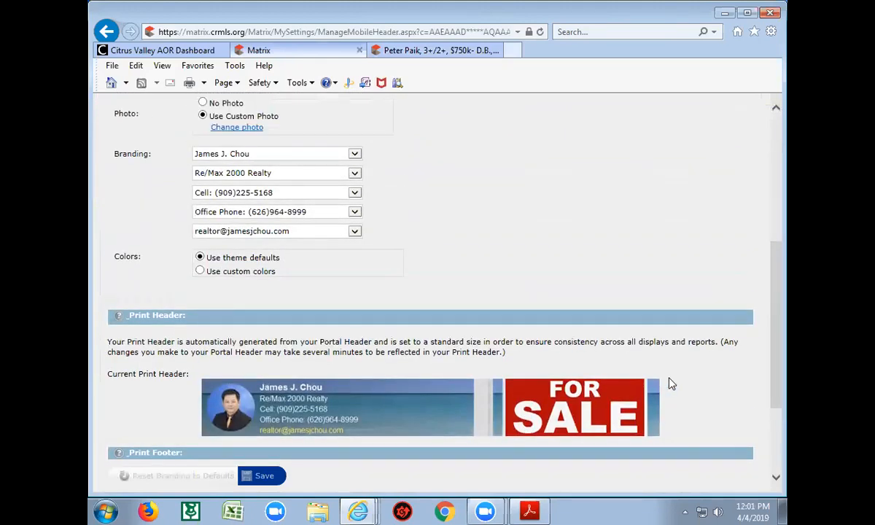
{"action": "scroll", "coordinate": [672, 384], "scroll_direction": "up", "scroll_amount": 2}
{"action": "scroll", "coordinate": [672, 385], "scroll_direction": "down", "scroll_amount": 4}
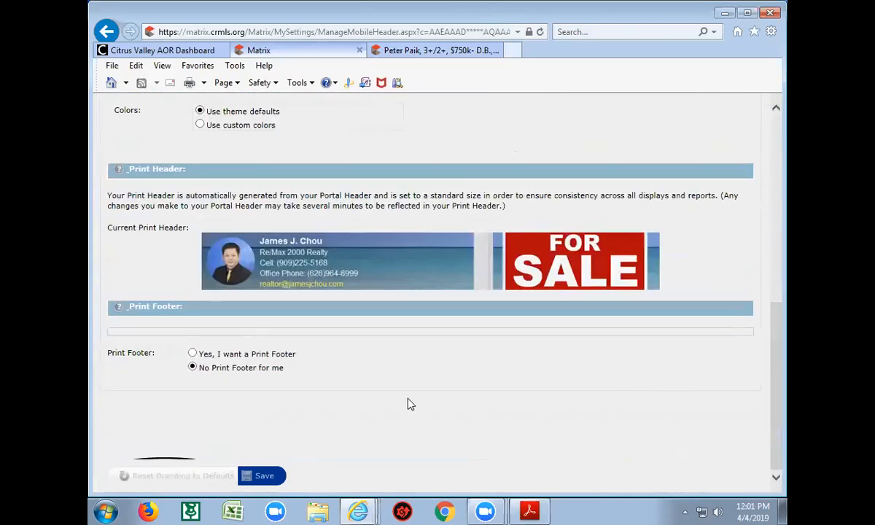
{"action": "scroll", "coordinate": [517, 374], "scroll_direction": "up", "scroll_amount": 5}
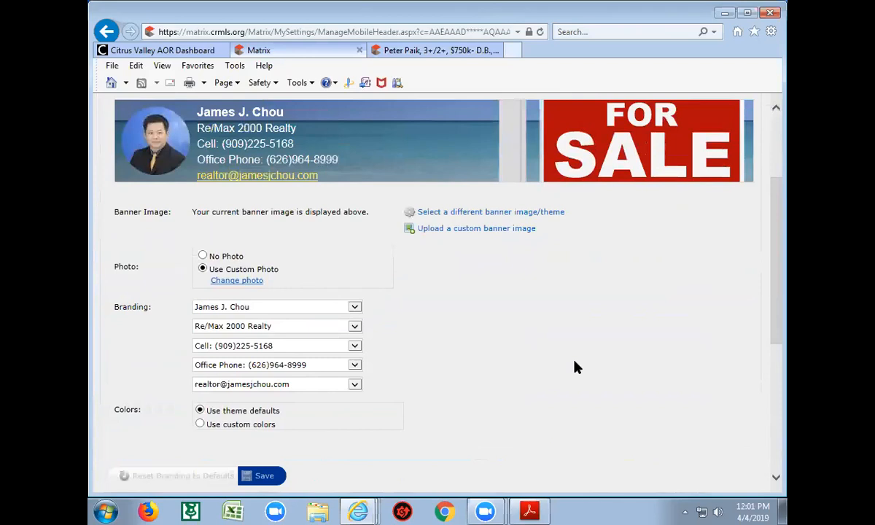
Browse the Header & Footer banner themes from Angle Orange to White Sand, then return to the top
{"action": "left_click", "coordinate": [473, 213]}
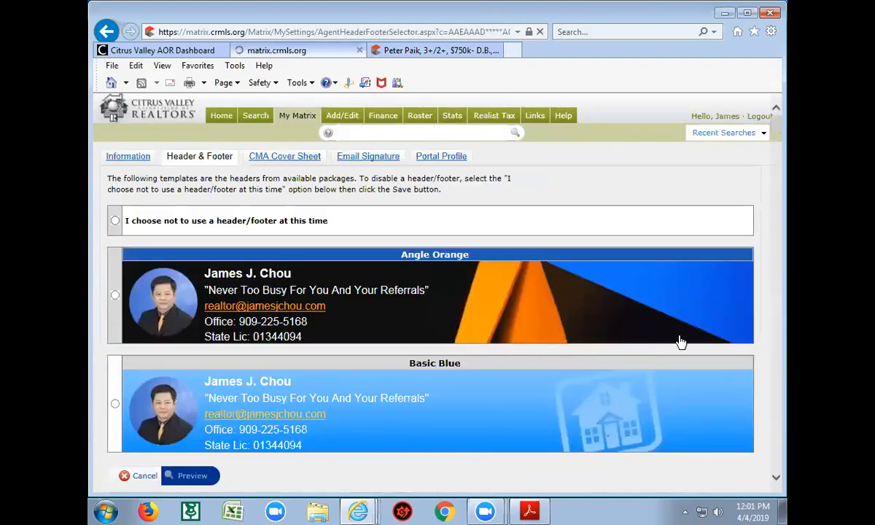
{"action": "scroll", "coordinate": [679, 341], "scroll_direction": "down", "scroll_amount": 7}
{"action": "scroll", "coordinate": [678, 341], "scroll_direction": "down", "scroll_amount": 8}
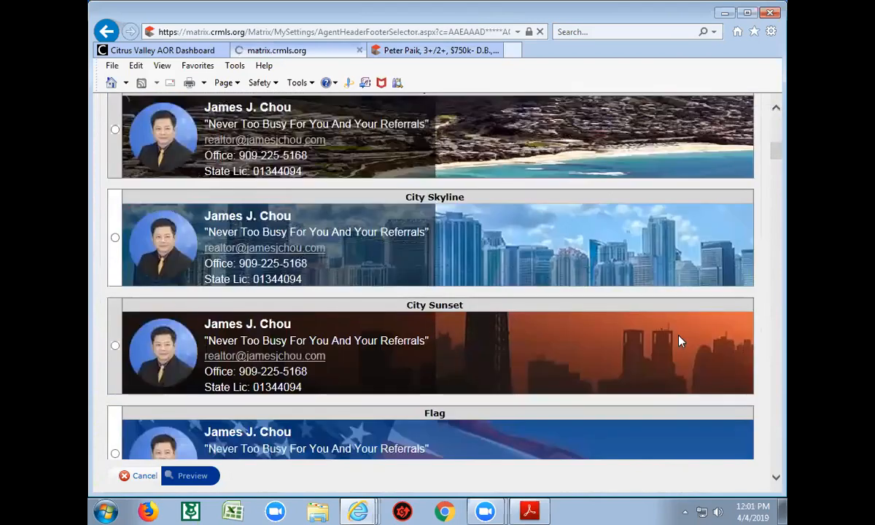
{"action": "scroll", "coordinate": [679, 341], "scroll_direction": "down", "scroll_amount": 7}
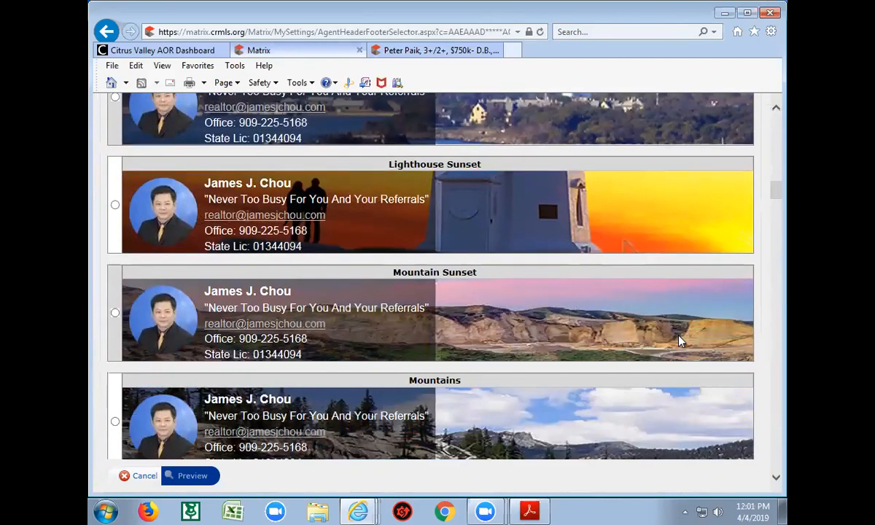
{"action": "scroll", "coordinate": [679, 341], "scroll_direction": "down", "scroll_amount": 8}
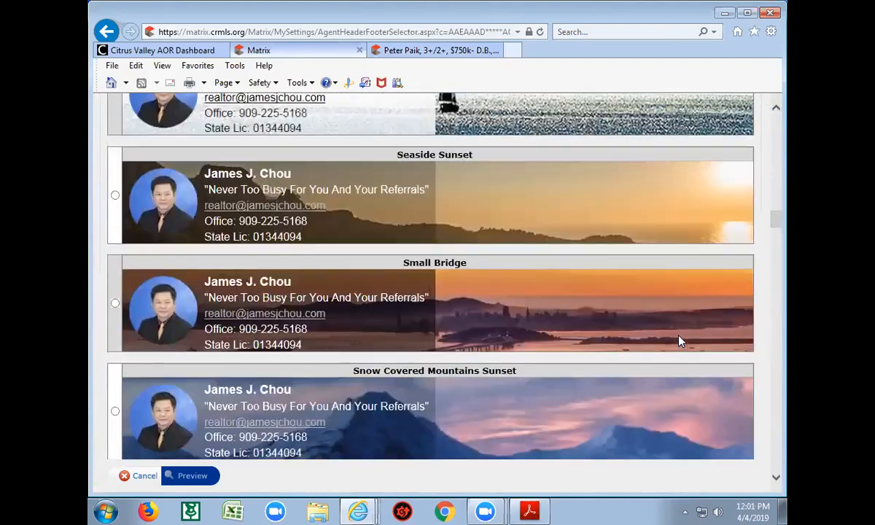
{"action": "scroll", "coordinate": [679, 341], "scroll_direction": "down", "scroll_amount": 6}
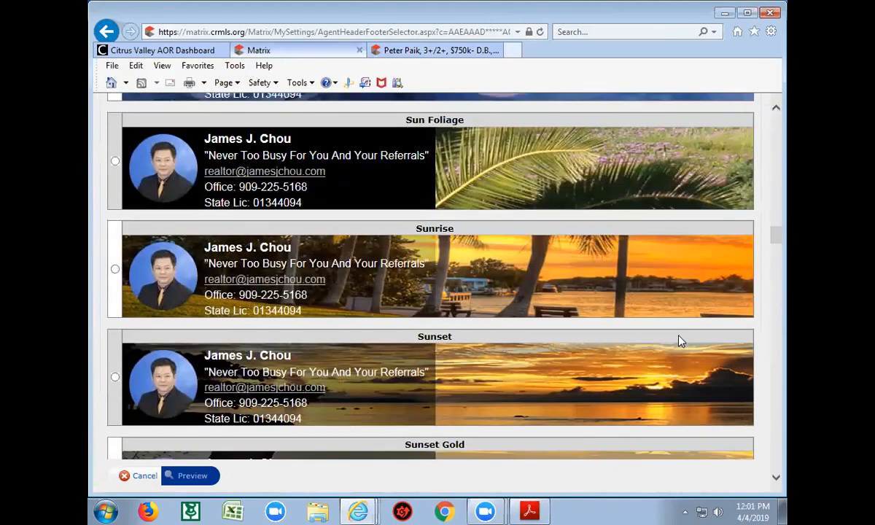
{"action": "scroll", "coordinate": [678, 342], "scroll_direction": "down", "scroll_amount": 3}
{"action": "scroll", "coordinate": [679, 341], "scroll_direction": "down", "scroll_amount": 7}
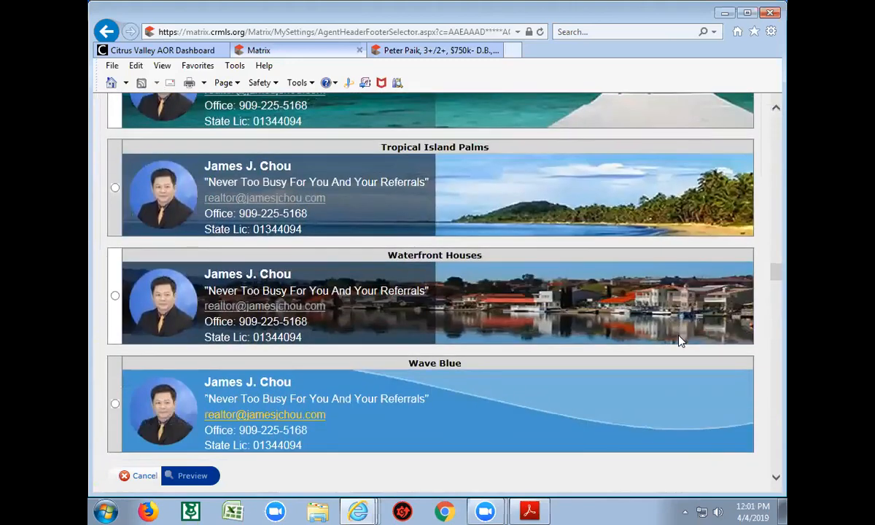
{"action": "scroll", "coordinate": [679, 341], "scroll_direction": "down", "scroll_amount": 1}
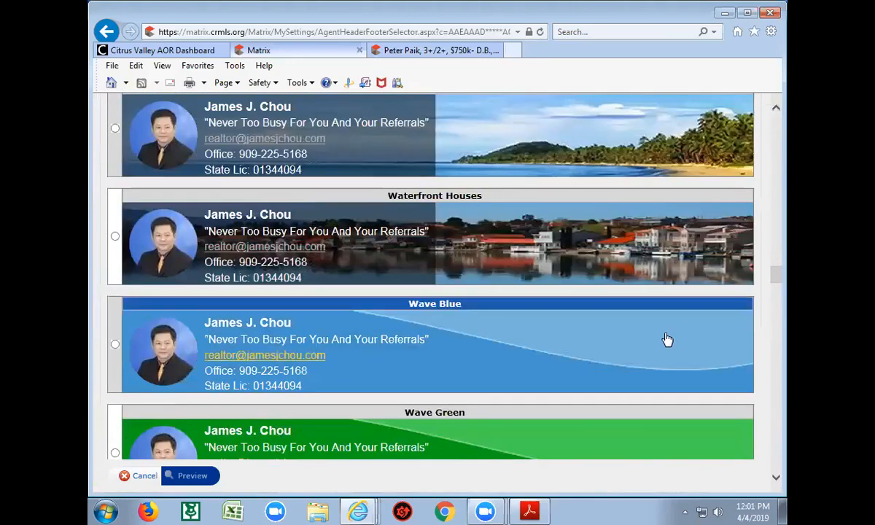
{"action": "scroll", "coordinate": [668, 339], "scroll_direction": "down", "scroll_amount": 5}
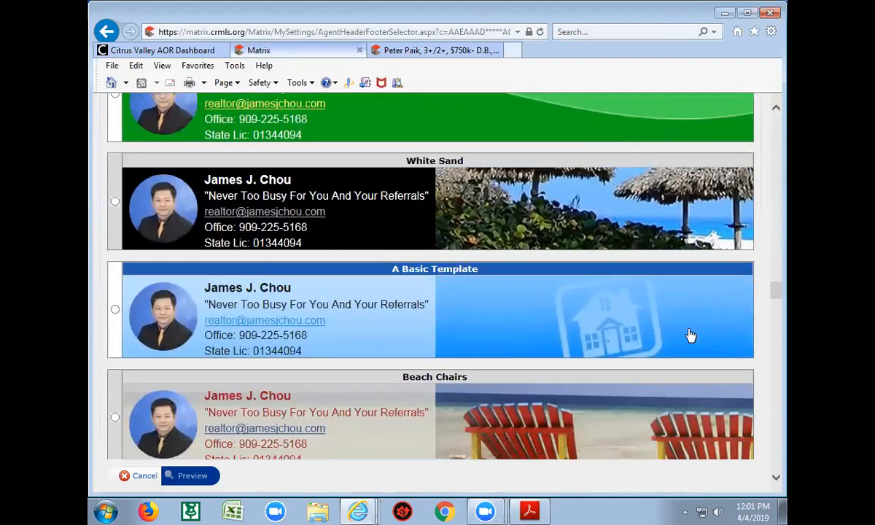
{"action": "scroll", "coordinate": [690, 335], "scroll_direction": "down", "scroll_amount": 4}
{"action": "scroll", "coordinate": [691, 334], "scroll_direction": "down", "scroll_amount": 3}
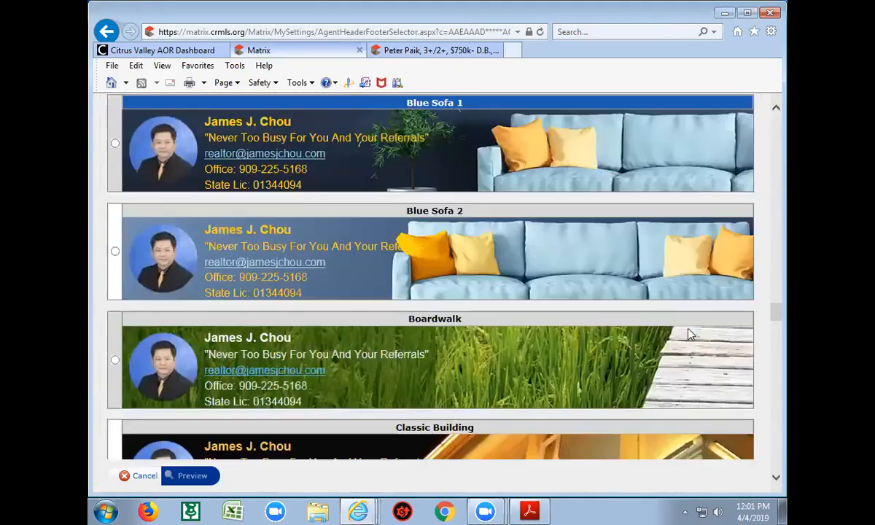
{"action": "scroll", "coordinate": [691, 335], "scroll_direction": "down", "scroll_amount": 4}
{"action": "scroll", "coordinate": [691, 335], "scroll_direction": "down", "scroll_amount": 2}
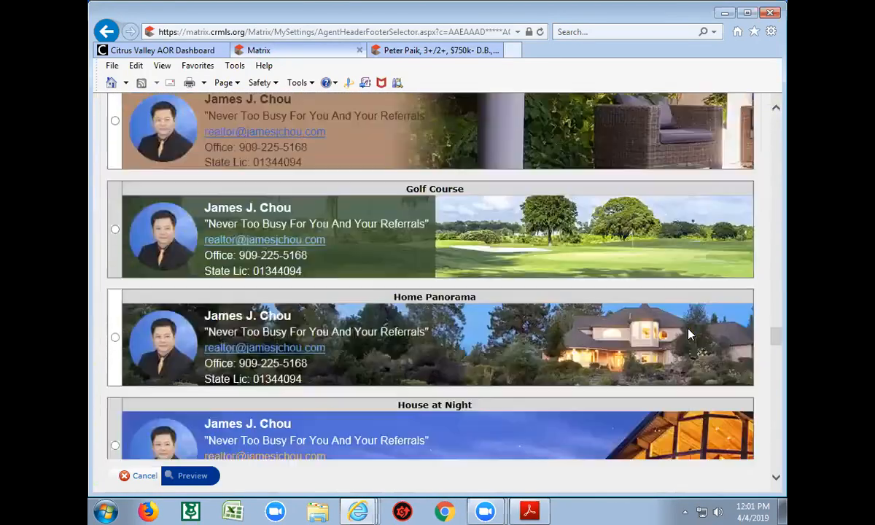
{"action": "scroll", "coordinate": [691, 335], "scroll_direction": "down", "scroll_amount": 6}
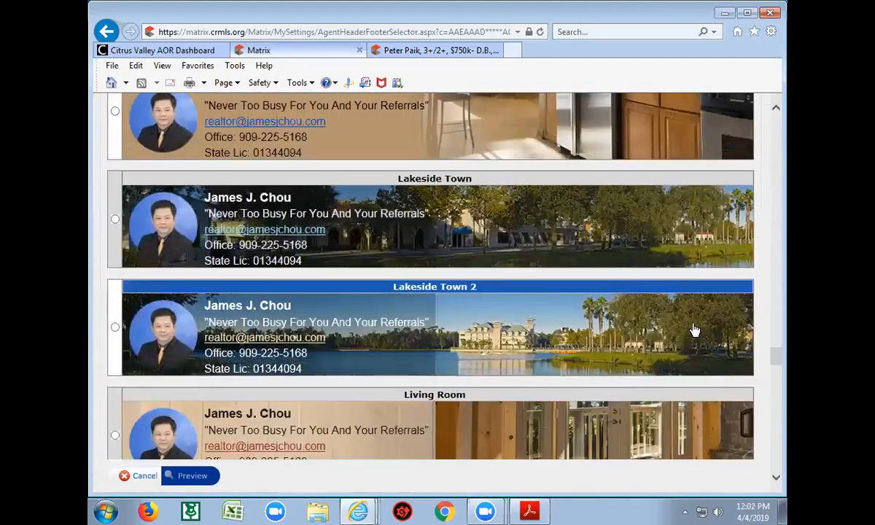
{"action": "scroll", "coordinate": [690, 331], "scroll_direction": "down", "scroll_amount": 3}
{"action": "scroll", "coordinate": [686, 328], "scroll_direction": "down", "scroll_amount": 2}
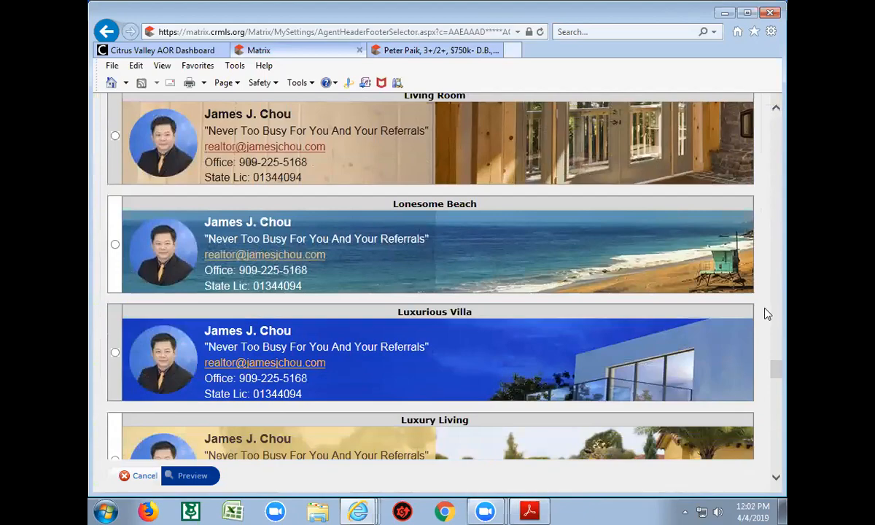
{"action": "scroll", "coordinate": [768, 314], "scroll_direction": "down", "scroll_amount": 7}
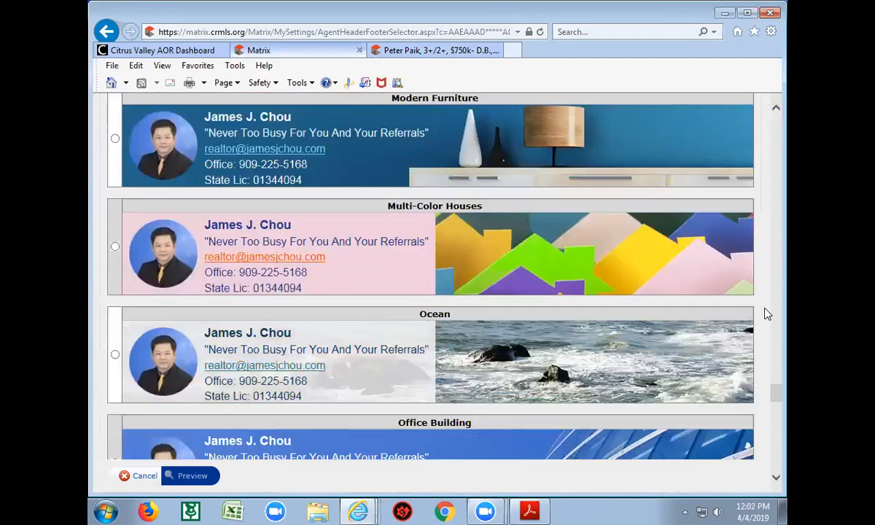
{"action": "scroll", "coordinate": [767, 314], "scroll_direction": "down", "scroll_amount": 4}
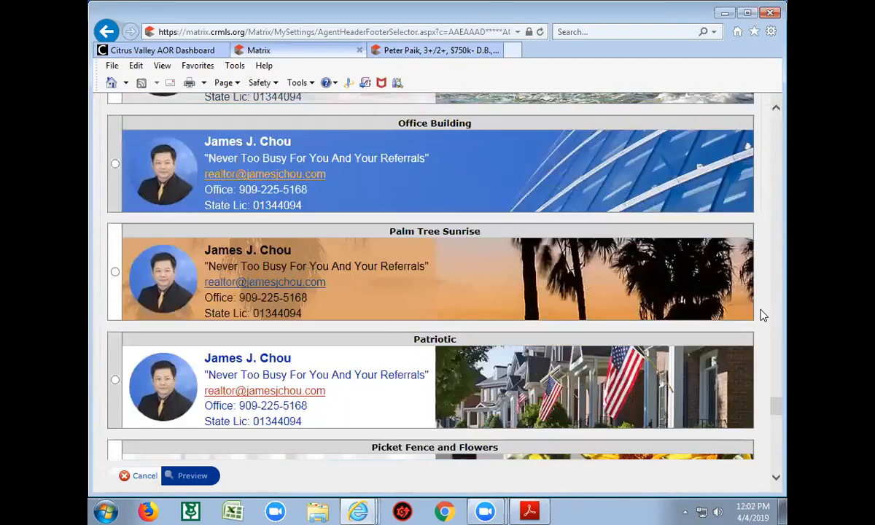
{"action": "left_click", "coordinate": [777, 430]}
{"action": "left_click_drag", "start_coordinate": [777, 426], "coordinate": [779, 117]}
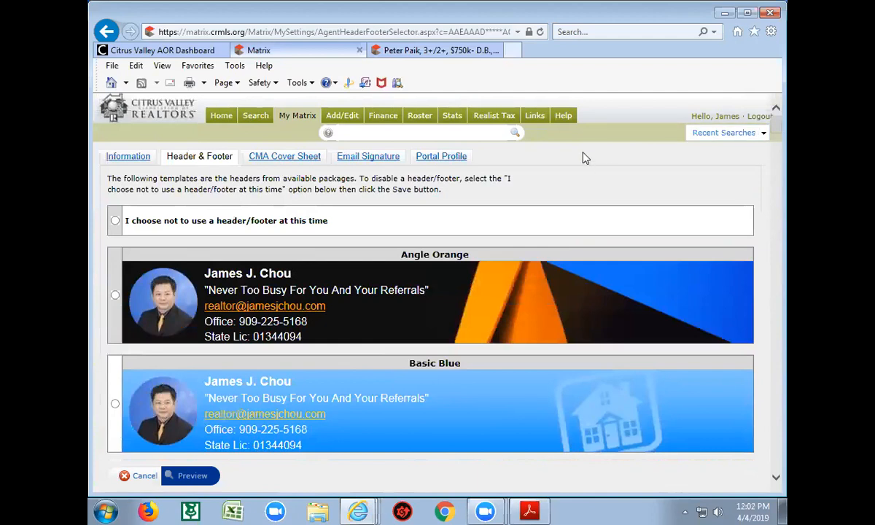
Review the agent Information form's name, phone and office fields that override roster values
{"action": "left_click", "coordinate": [128, 156]}
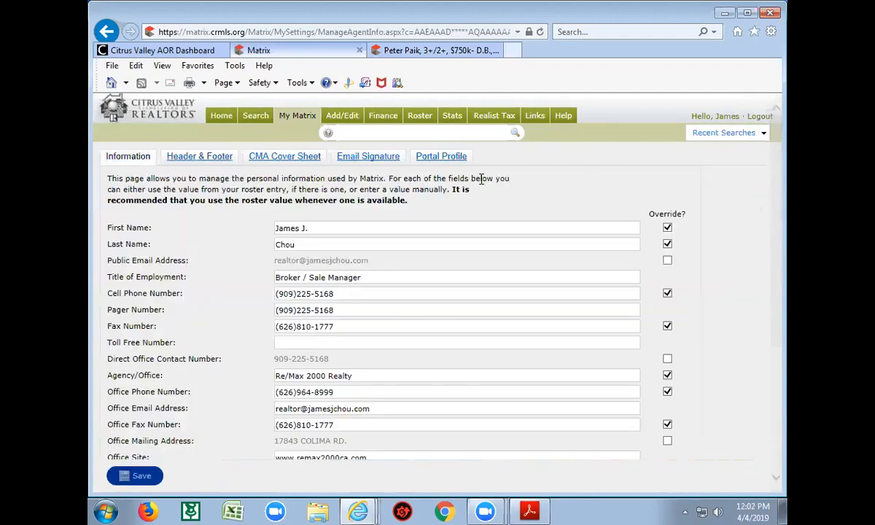
{"action": "scroll", "coordinate": [714, 233], "scroll_direction": "down", "scroll_amount": 5}
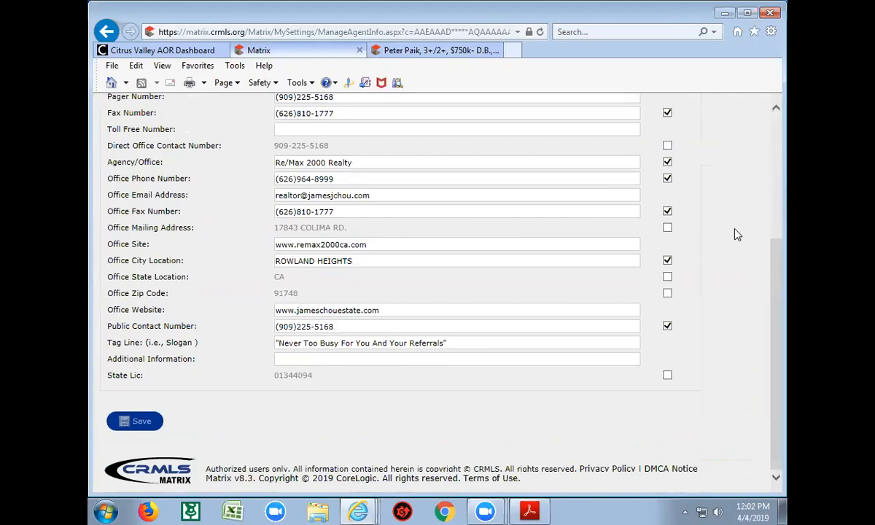
{"action": "scroll", "coordinate": [735, 234], "scroll_direction": "up", "scroll_amount": 3}
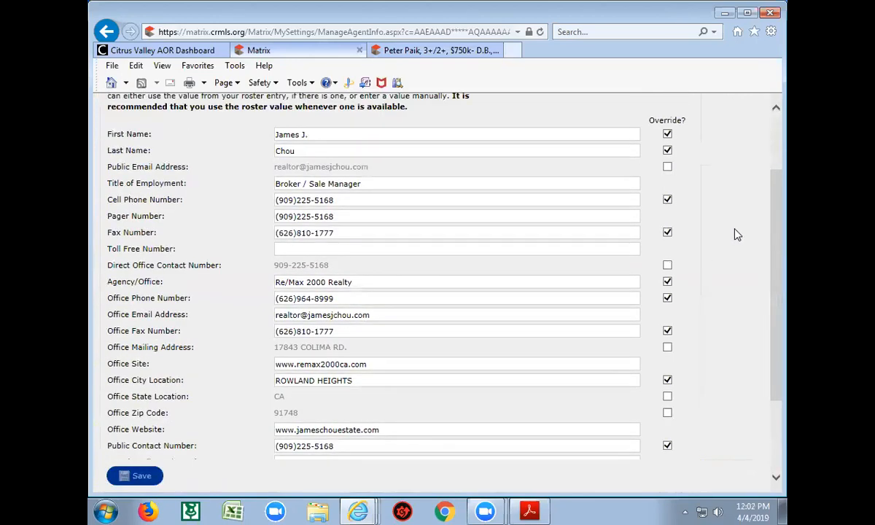
{"action": "scroll", "coordinate": [737, 234], "scroll_direction": "up", "scroll_amount": 3}
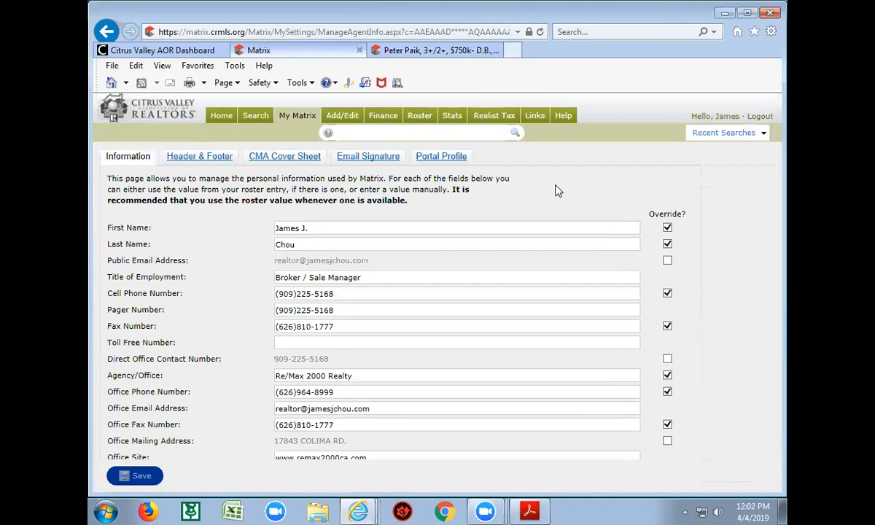
Reopen My Information from My Matrix > Settings, then return to the Home dashboard
{"action": "mouse_move", "coordinate": [297, 122]}
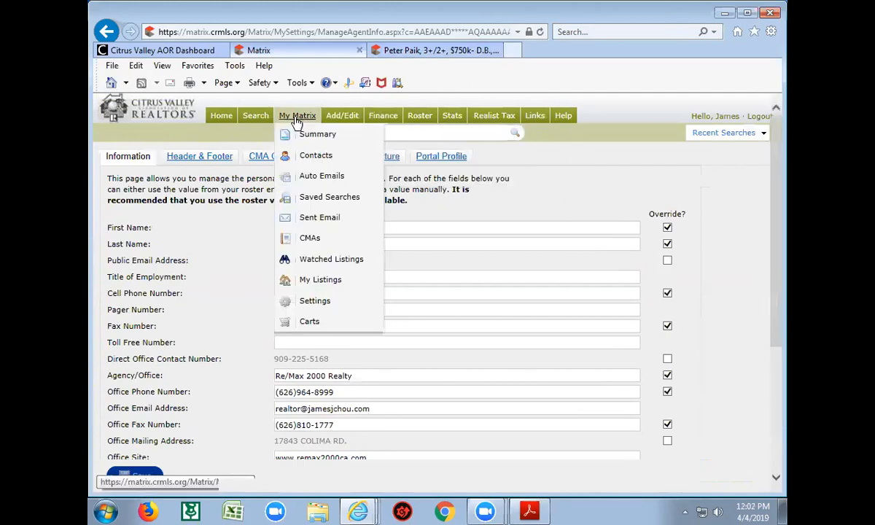
{"action": "left_click", "coordinate": [315, 300]}
{"action": "left_click", "coordinate": [172, 159]}
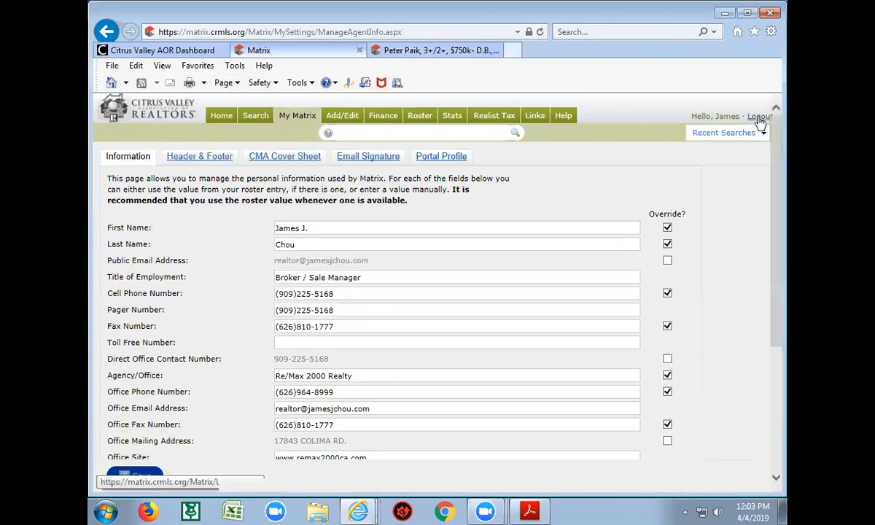
{"action": "left_click", "coordinate": [219, 121]}
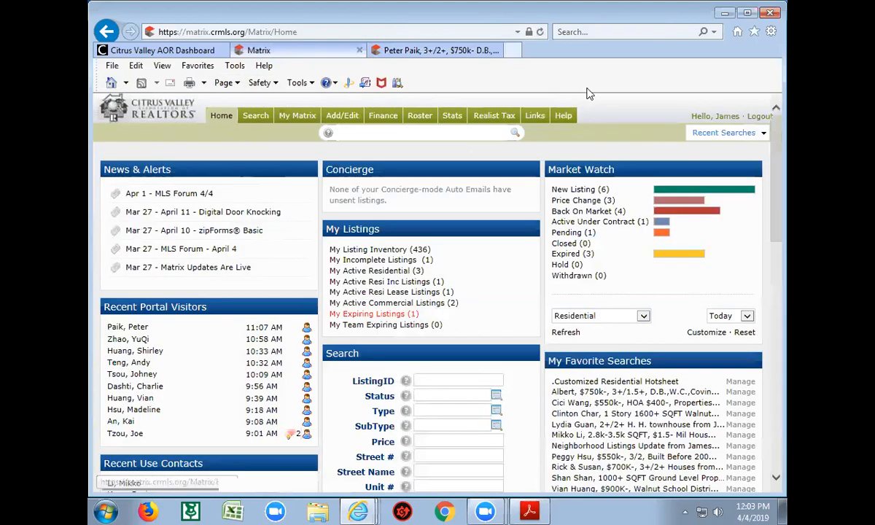